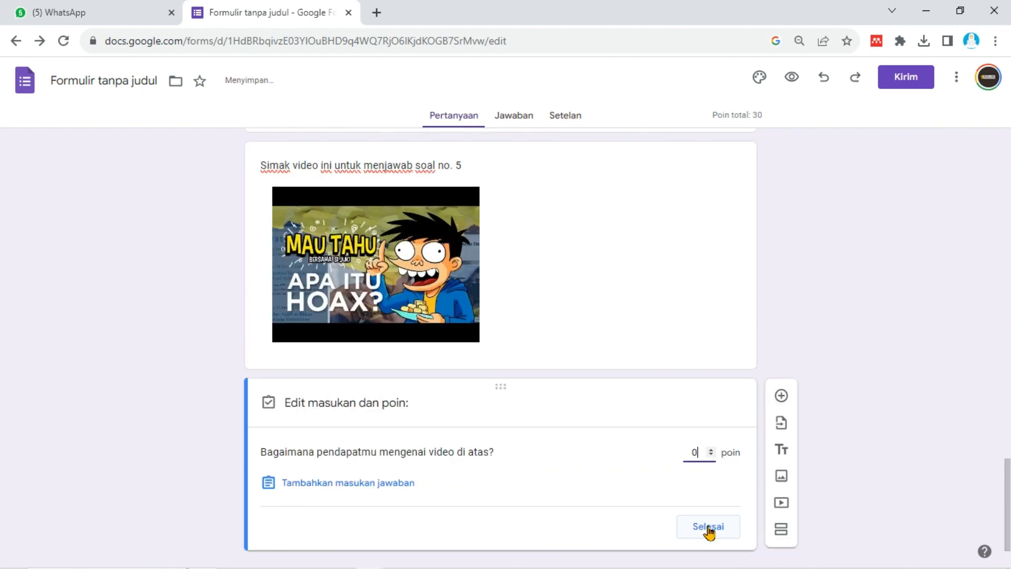
- Confirm 0 points for the question "Bagaimana pendapatmu mengenai video di atas?" and close its answer settings
{"action": "left_click", "coordinate": [706, 526]}
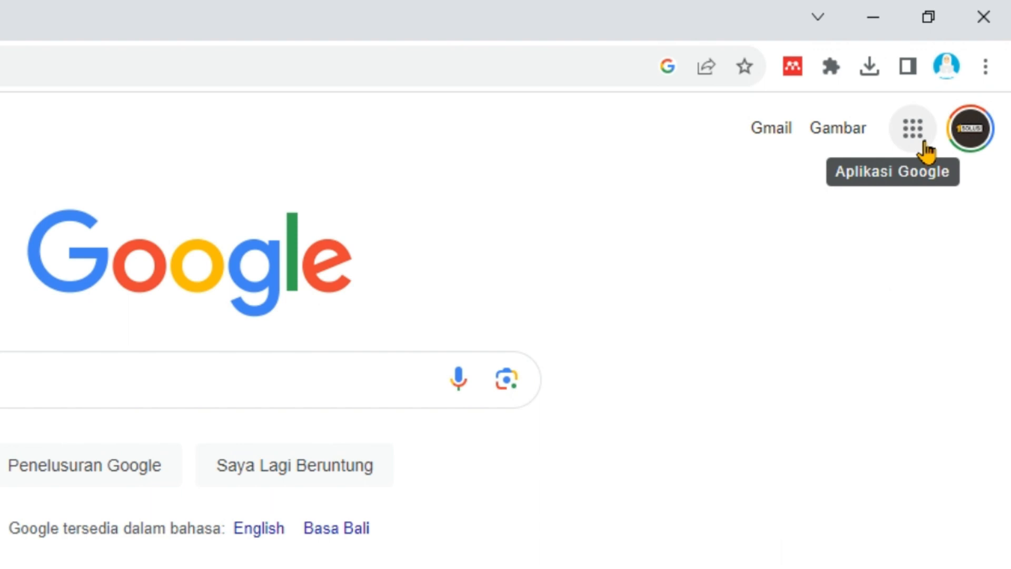
- Open Google Forms from the Google homepage and create a blank form
{"action": "left_click", "coordinate": [925, 147]}
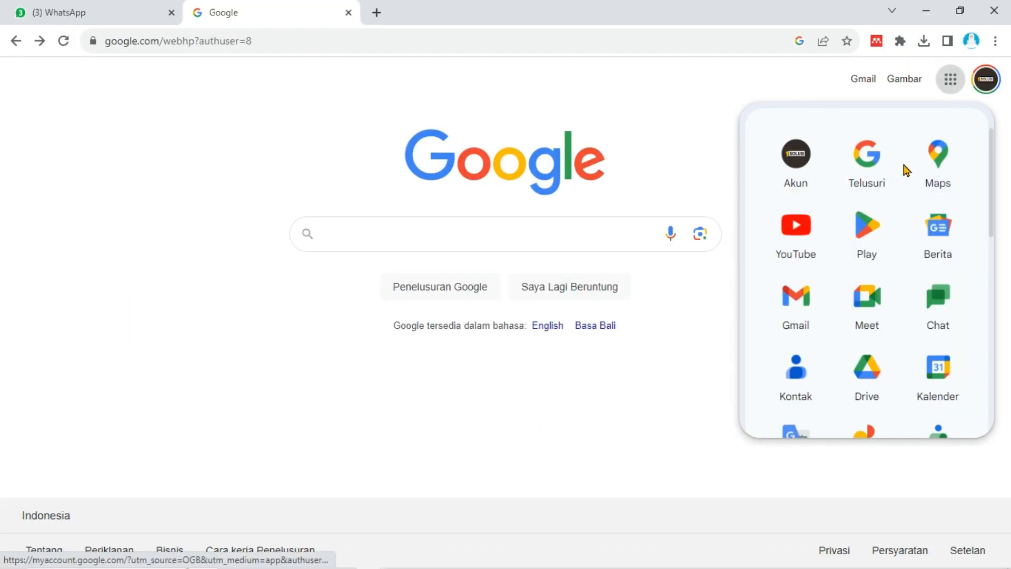
{"action": "scroll", "coordinate": [885, 390], "scroll_direction": "down", "scroll_amount": 5}
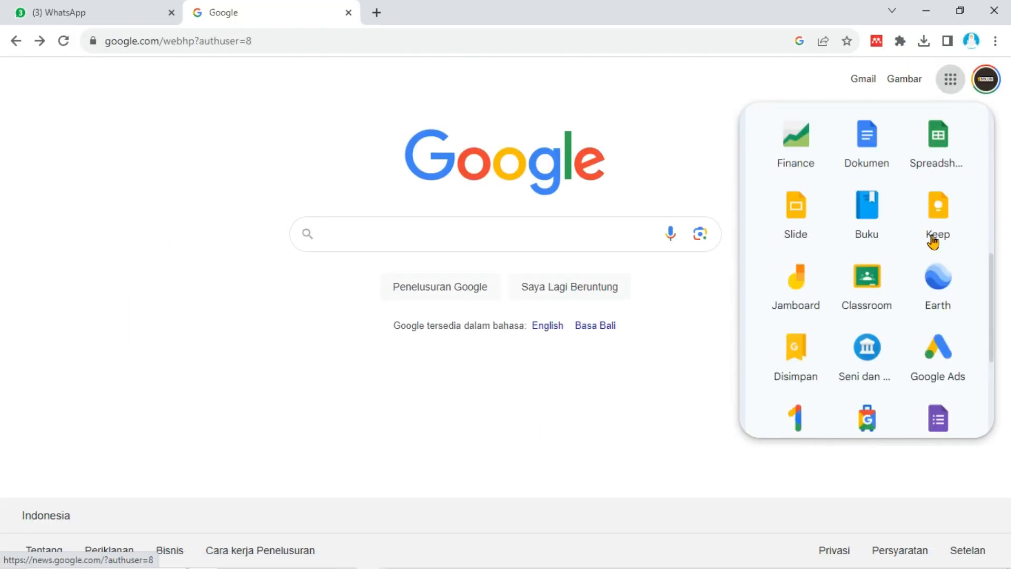
{"action": "scroll", "coordinate": [933, 241], "scroll_direction": "down", "scroll_amount": 3}
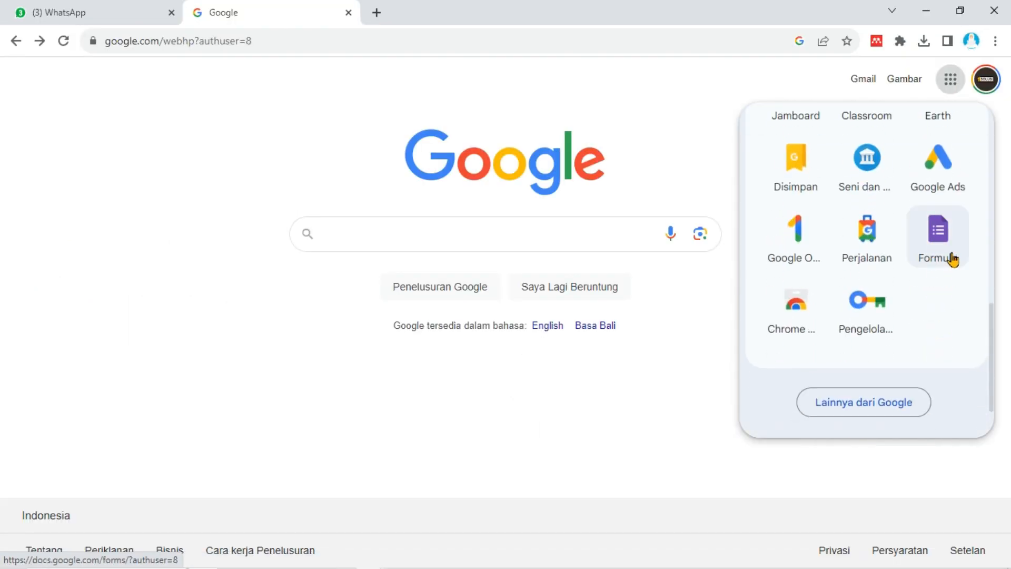
{"action": "left_click", "coordinate": [951, 256]}
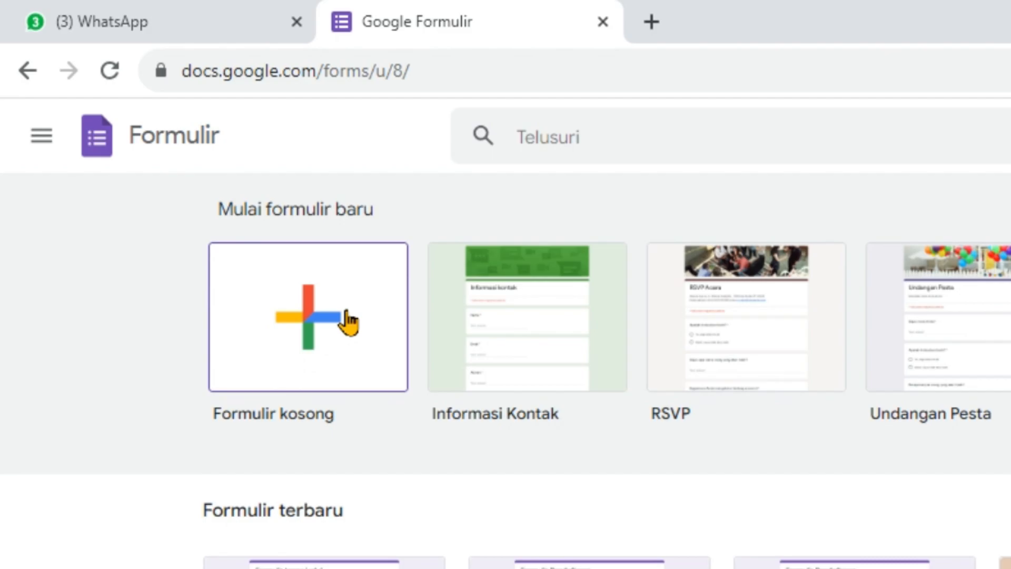
{"action": "left_click", "coordinate": [348, 319]}
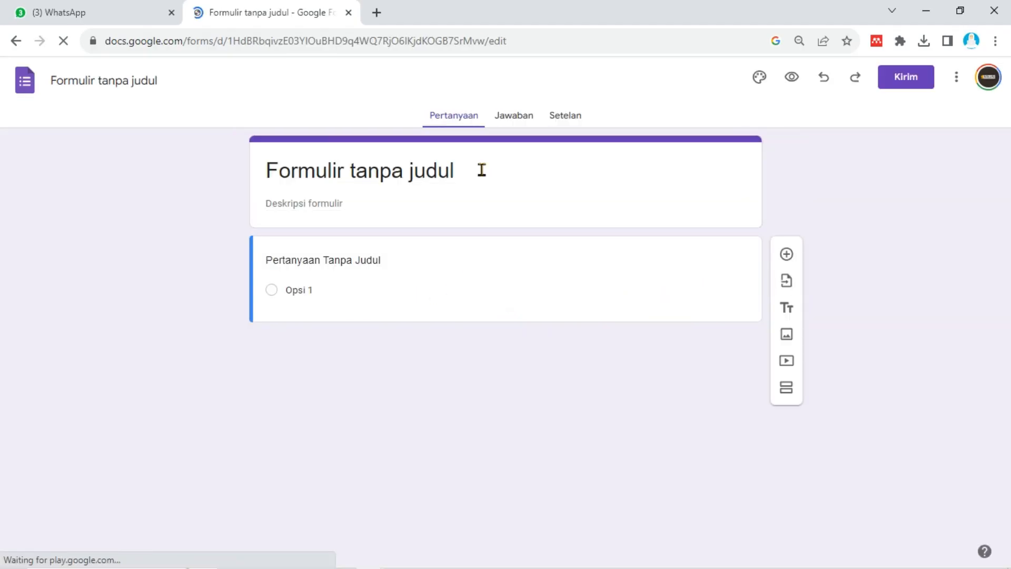
- Turn the form into a quiz by enabling "Jadikan ini sebagai kuis" in its settings
{"action": "left_click", "coordinate": [520, 153]}
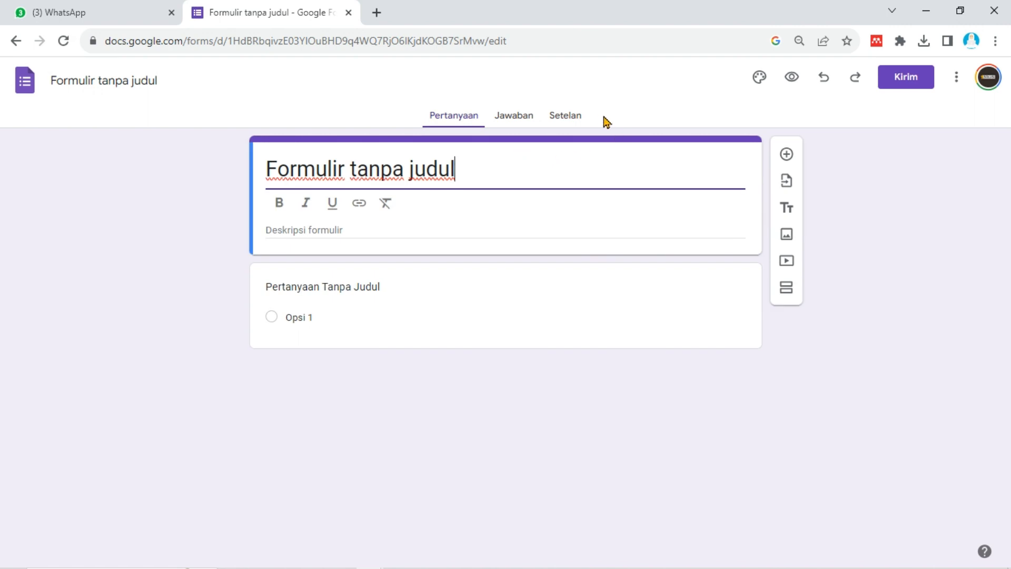
{"action": "left_click", "coordinate": [574, 120]}
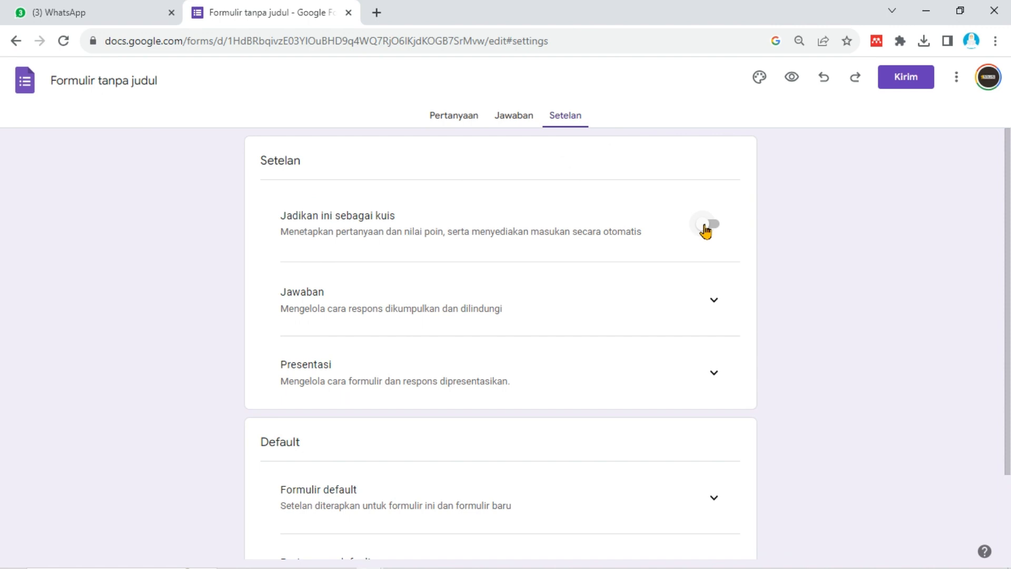
{"action": "left_click", "coordinate": [706, 230]}
- Try hiding the correct answers from respondents with "Jawaban yang benar", and restore the option
{"action": "scroll", "coordinate": [610, 338], "scroll_direction": "down", "scroll_amount": 3}
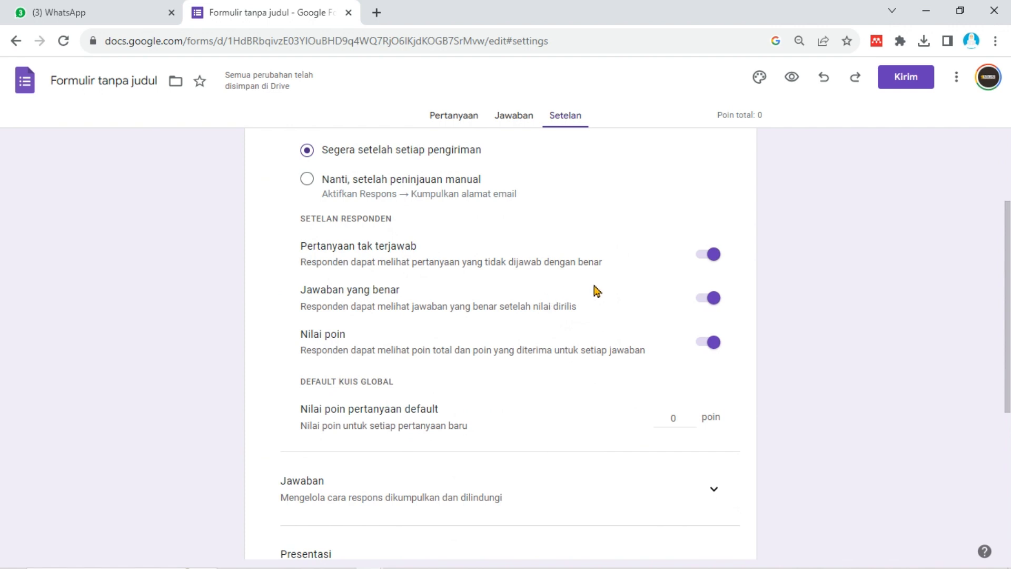
{"action": "left_click", "coordinate": [711, 300]}
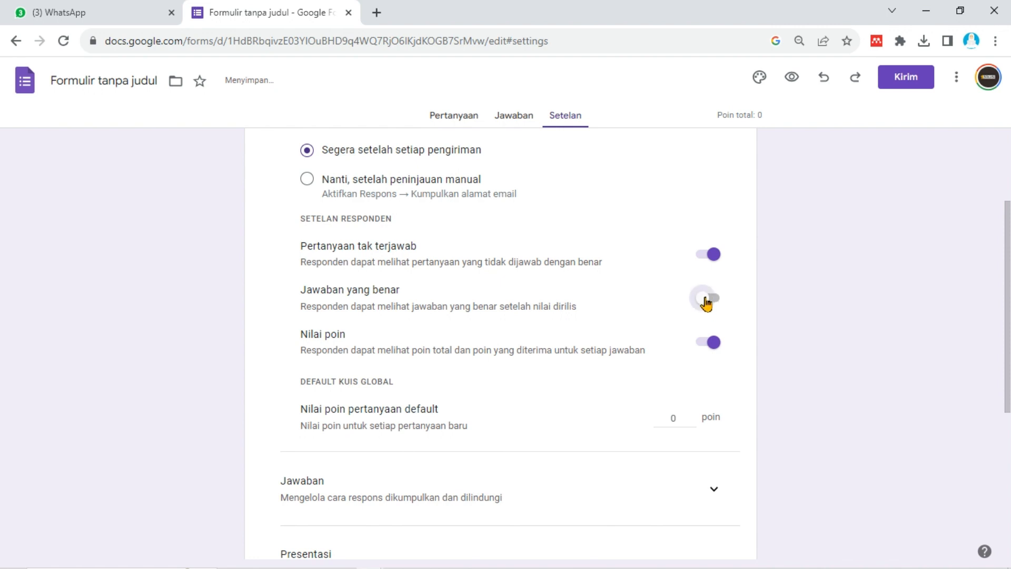
{"action": "left_click", "coordinate": [705, 298]}
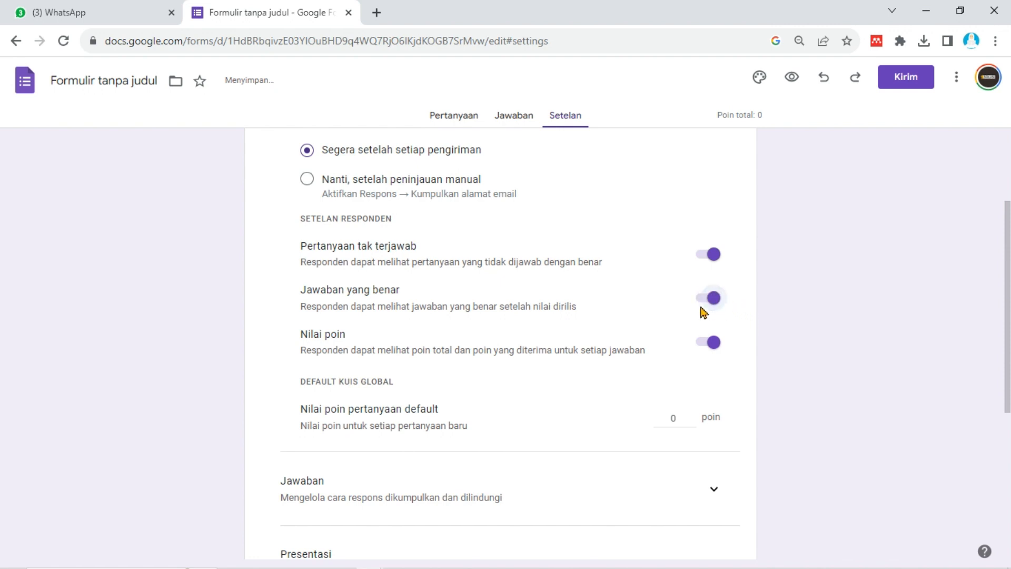
- Set the quiz's default question point value to 10 points
{"action": "scroll", "coordinate": [667, 323], "scroll_direction": "down", "scroll_amount": 2}
{"action": "scroll", "coordinate": [664, 325], "scroll_direction": "up", "scroll_amount": 2}
{"action": "scroll", "coordinate": [627, 349], "scroll_direction": "down", "scroll_amount": 3}
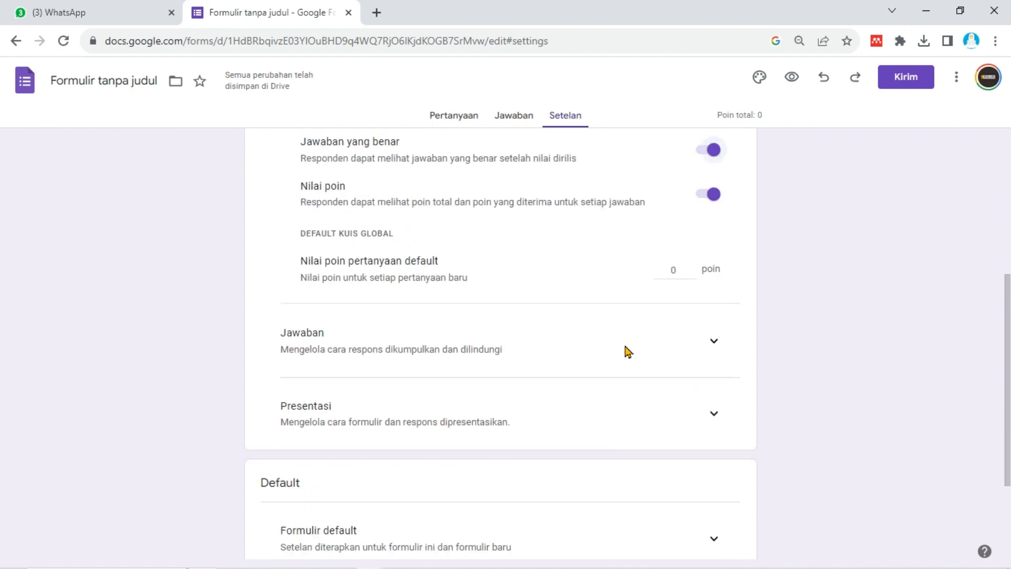
{"action": "scroll", "coordinate": [646, 371], "scroll_direction": "up", "scroll_amount": 3}
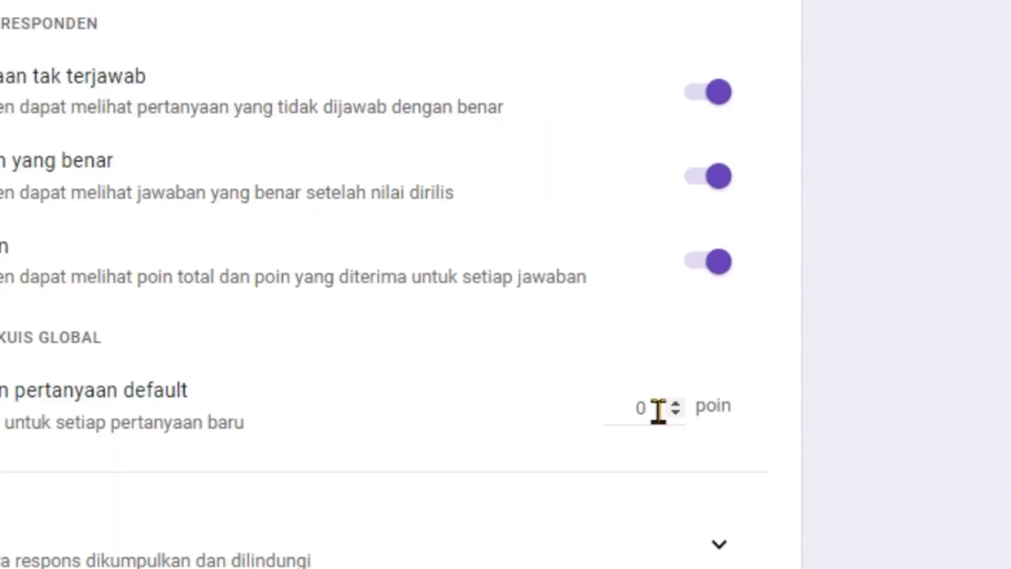
{"action": "left_click", "coordinate": [658, 410]}
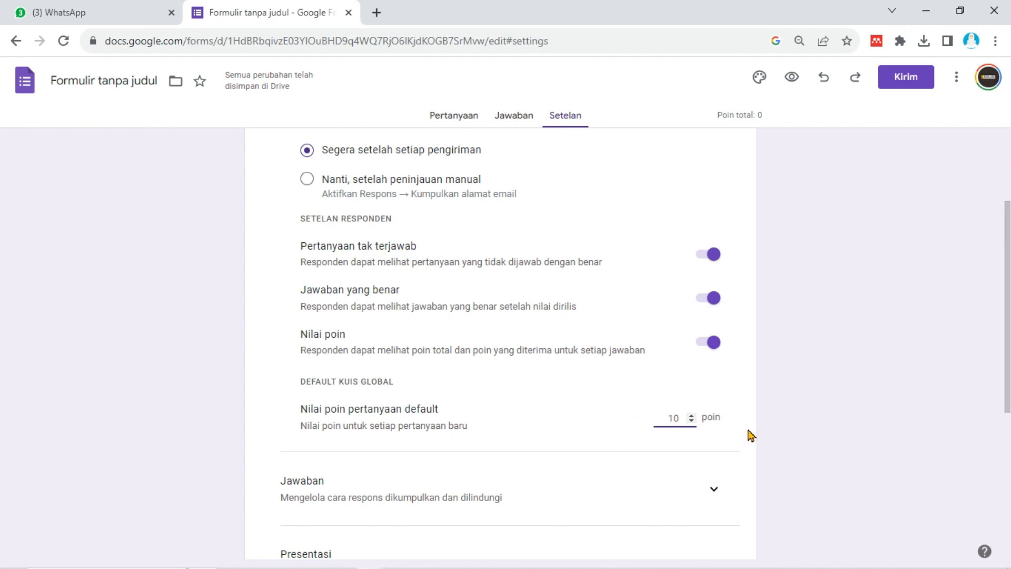
- Expand the "Jawaban" settings, try "Batasi ke 1 jawaban" and switch it back off
{"action": "scroll", "coordinate": [747, 437], "scroll_direction": "down", "scroll_amount": 3}
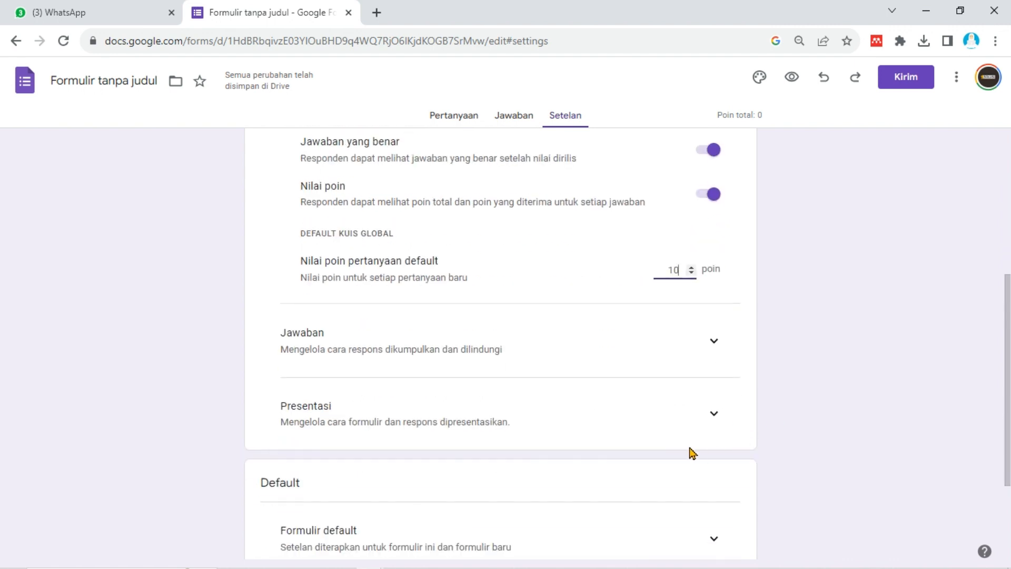
{"action": "left_click", "coordinate": [718, 348]}
{"action": "scroll", "coordinate": [724, 379], "scroll_direction": "down", "scroll_amount": 3}
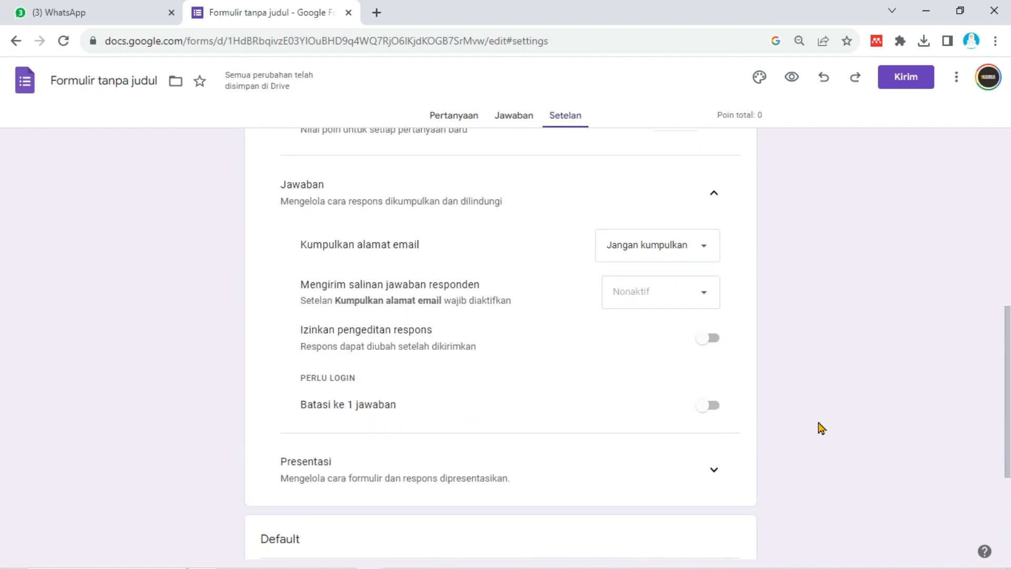
{"action": "left_click", "coordinate": [706, 407]}
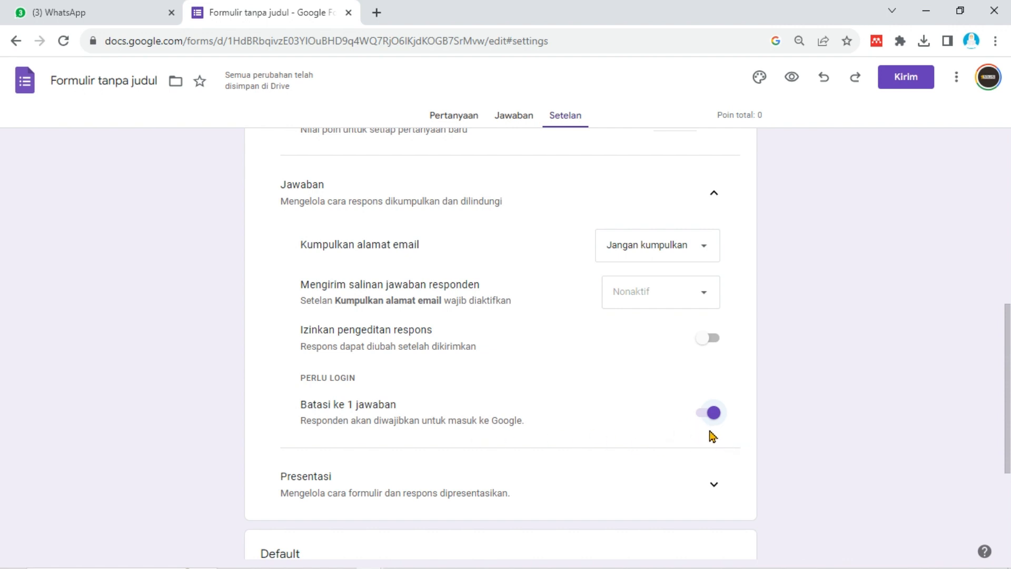
{"action": "left_click", "coordinate": [710, 412]}
- Set the confirmation message in the "Presentasi" settings to "Good job!" and save it
{"action": "scroll", "coordinate": [744, 345], "scroll_direction": "down", "scroll_amount": 3}
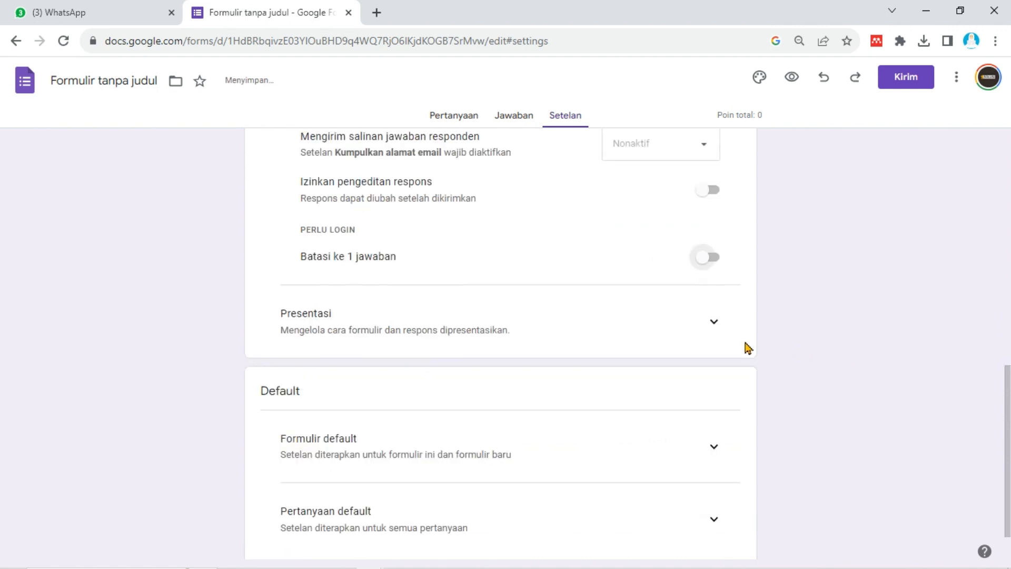
{"action": "left_click", "coordinate": [715, 325]}
{"action": "scroll", "coordinate": [550, 392], "scroll_direction": "down", "scroll_amount": 3}
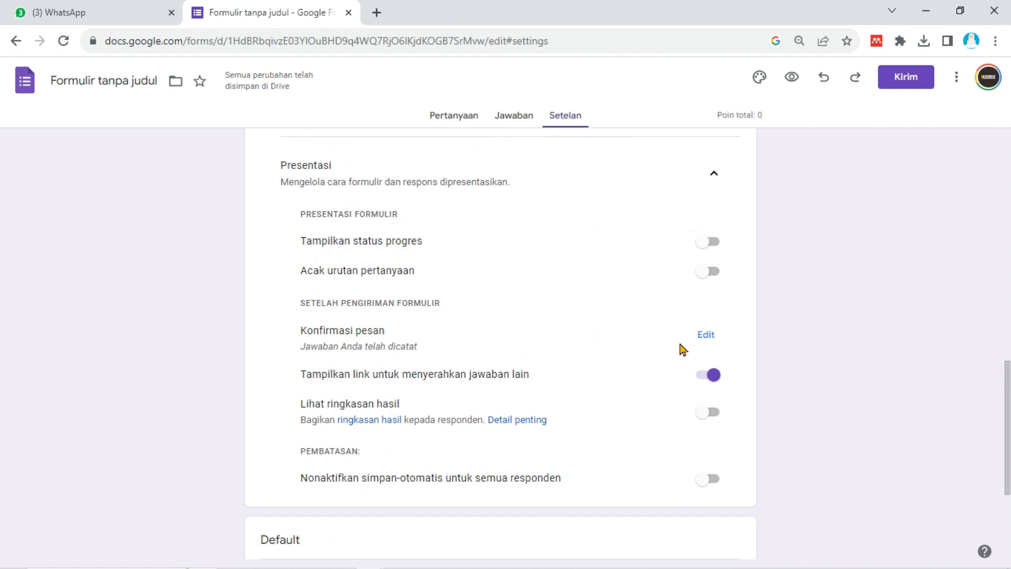
{"action": "left_click", "coordinate": [705, 335]}
{"action": "left_click", "coordinate": [458, 344]}
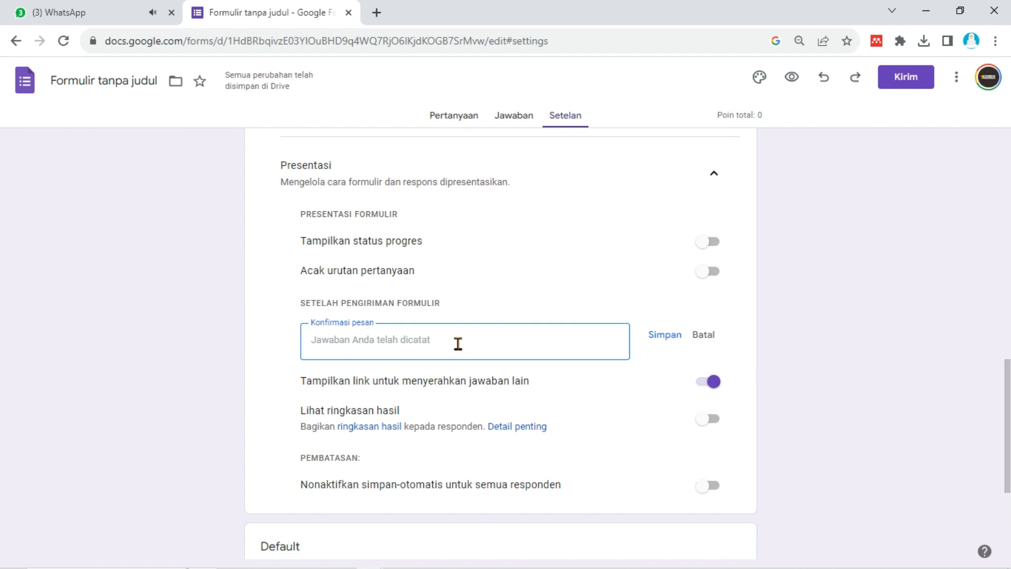
{"action": "type", "text": "Good job!"}
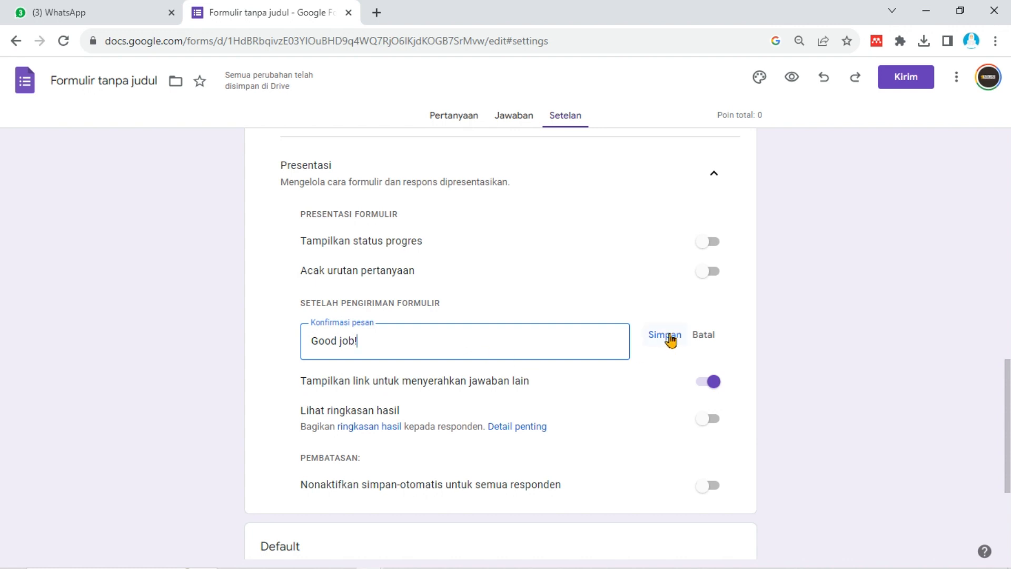
{"action": "left_click", "coordinate": [665, 335]}
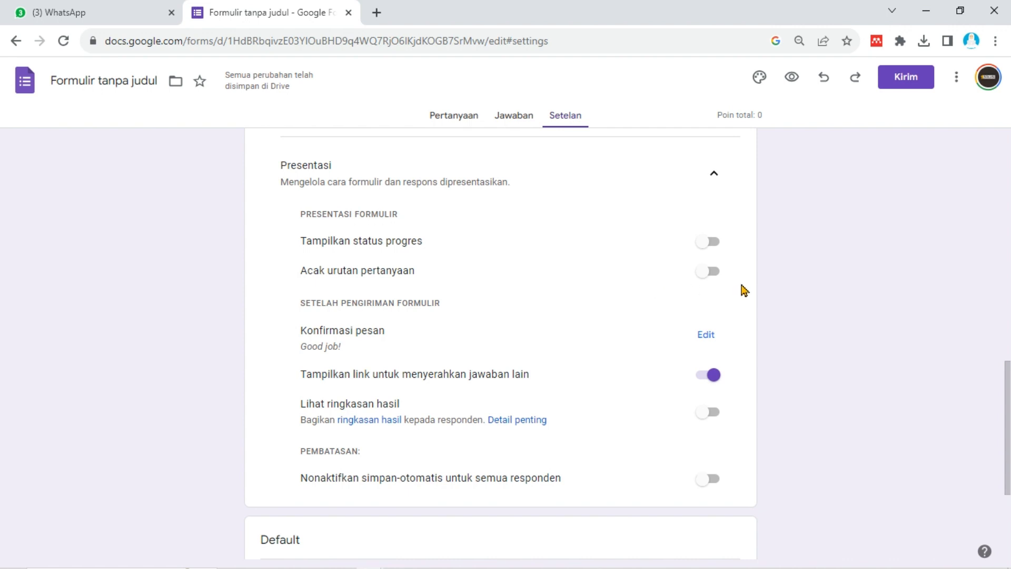
- Expand the "Formulir default" and "Pertanyaan default" settings and review their options
{"action": "scroll", "coordinate": [741, 289], "scroll_direction": "down", "scroll_amount": 4}
{"action": "left_click", "coordinate": [714, 396]}
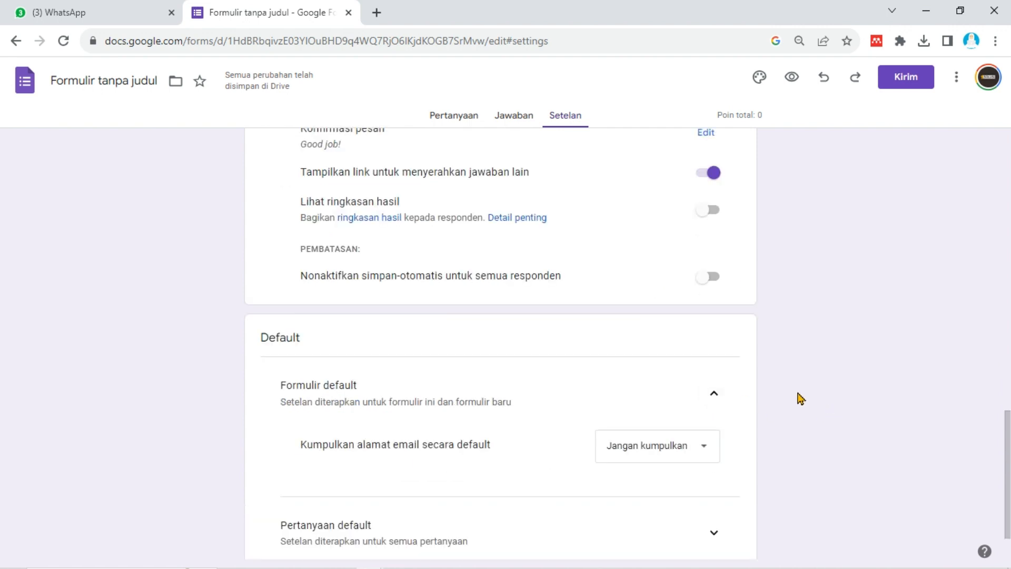
{"action": "scroll", "coordinate": [764, 411], "scroll_direction": "down", "scroll_amount": 2}
{"action": "left_click", "coordinate": [712, 463]}
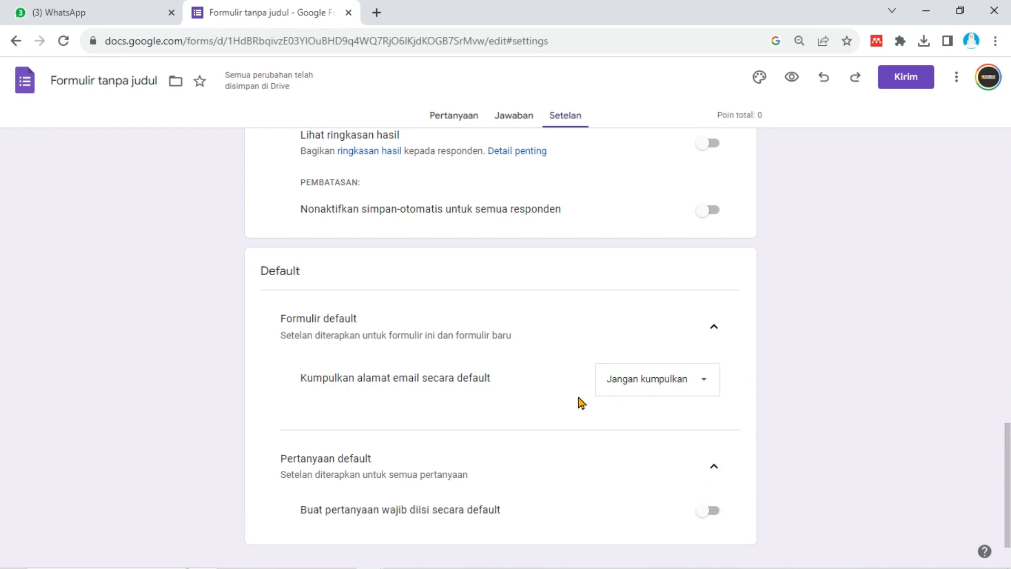
{"action": "scroll", "coordinate": [577, 402], "scroll_direction": "up", "scroll_amount": 17}
{"action": "scroll", "coordinate": [548, 330], "scroll_direction": "down", "scroll_amount": 2}
{"action": "scroll", "coordinate": [557, 329], "scroll_direction": "up", "scroll_amount": 6}
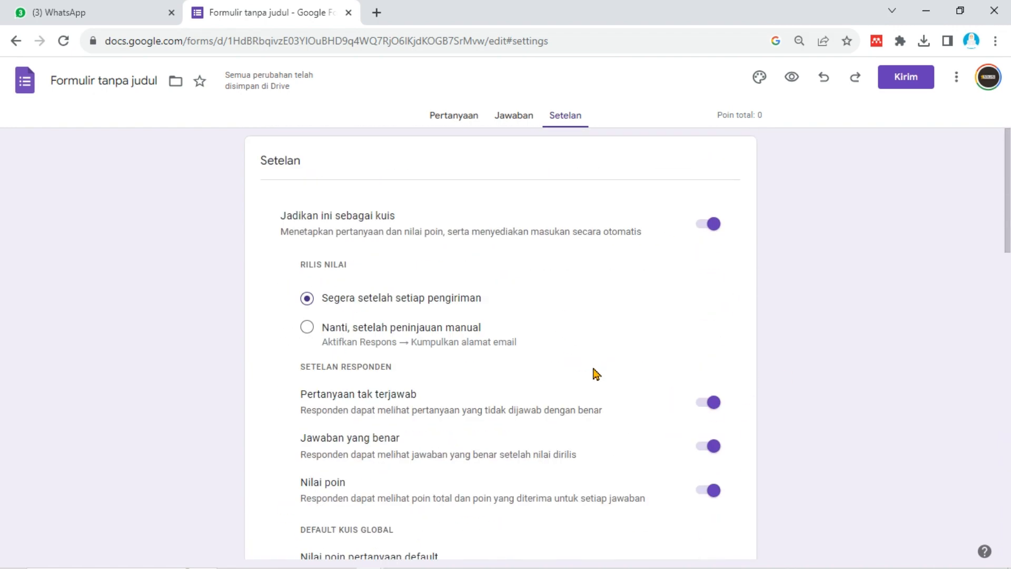
- Return to the form's questions and change the form title to "UTS Kelas VII"
{"action": "left_click", "coordinate": [464, 119]}
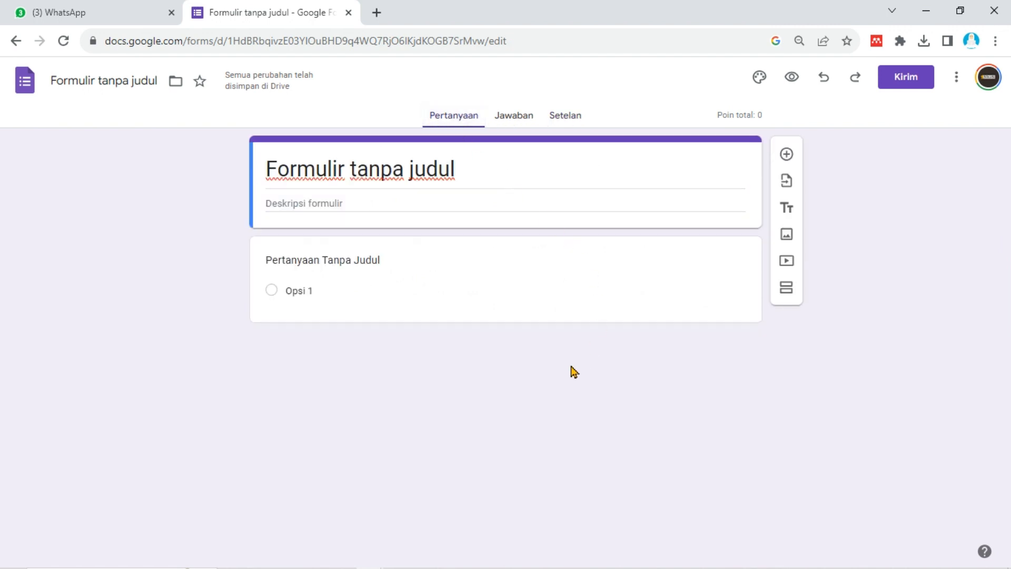
{"action": "left_click", "coordinate": [480, 167]}
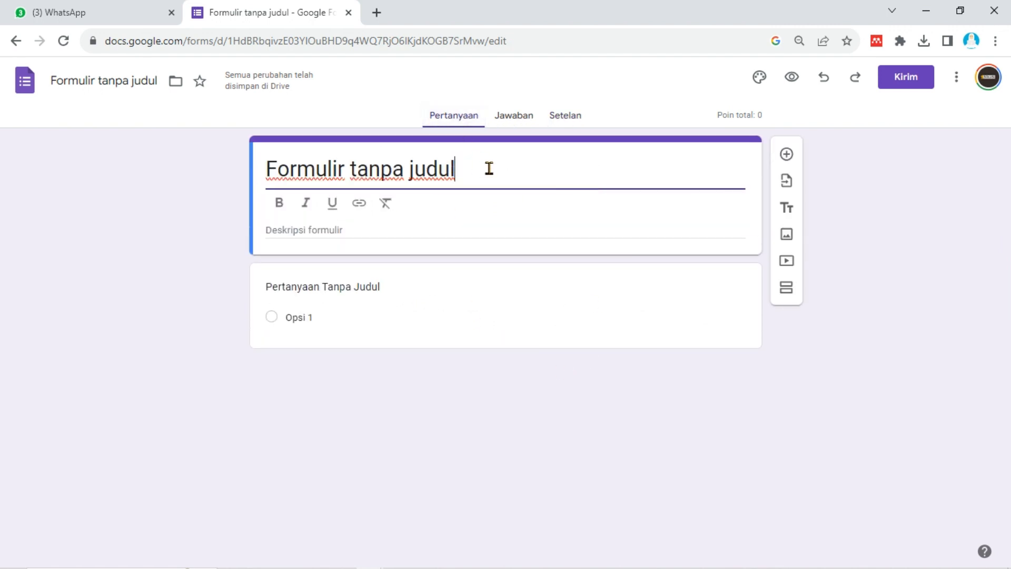
{"action": "key", "text": "ctrl+a"}
{"action": "type", "text": "UTS Kelas "}
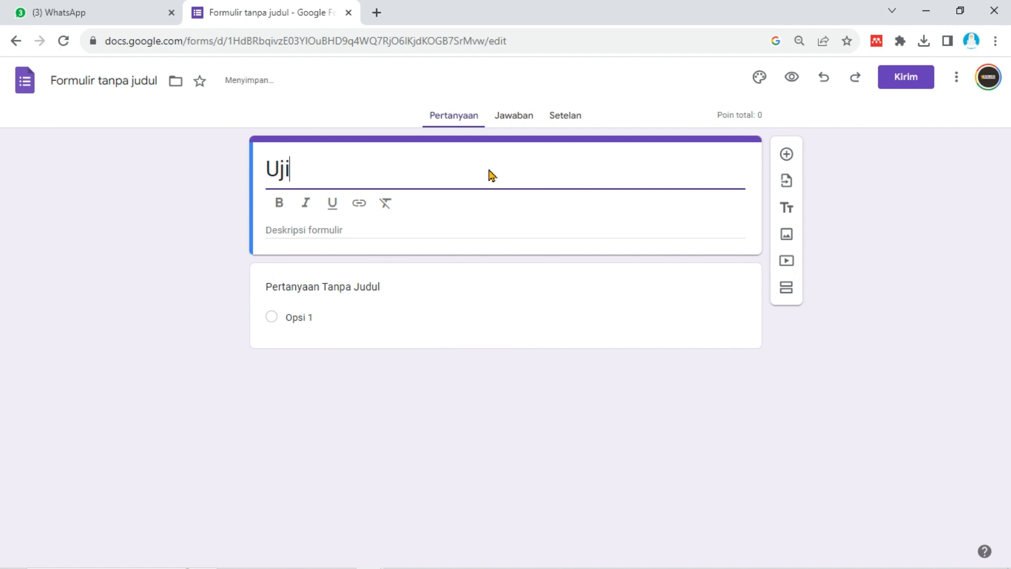
{"action": "type", "text": "VII"}
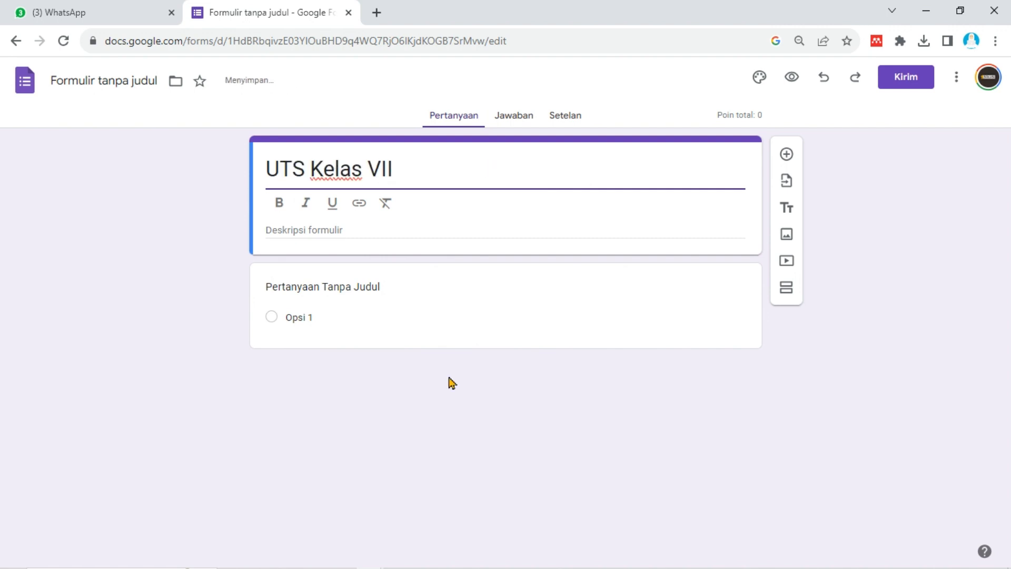
- Add a title-and-description block named "Identitas" and move it above the untitled question
{"action": "left_click", "coordinate": [487, 277]}
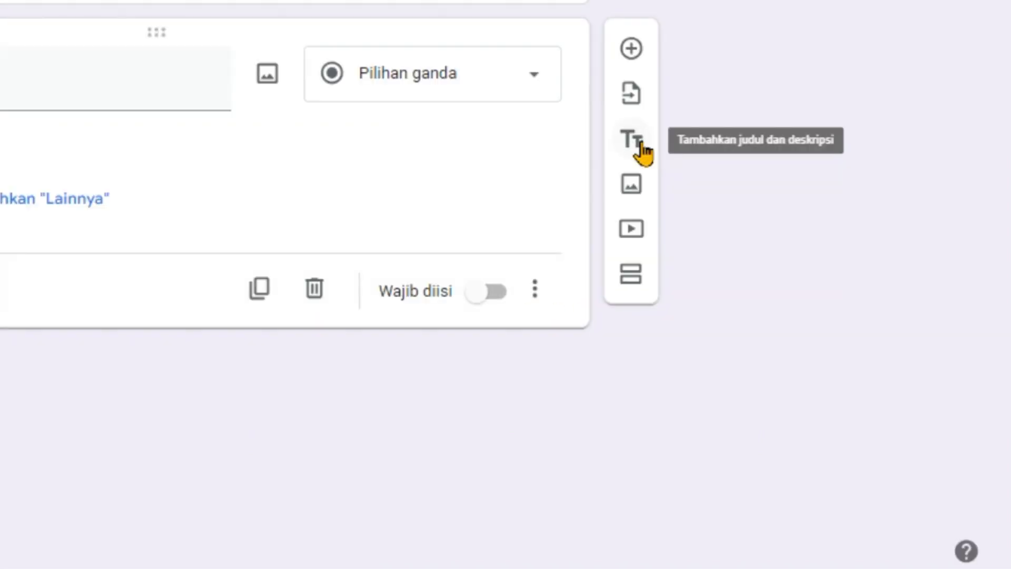
{"action": "left_click", "coordinate": [641, 143]}
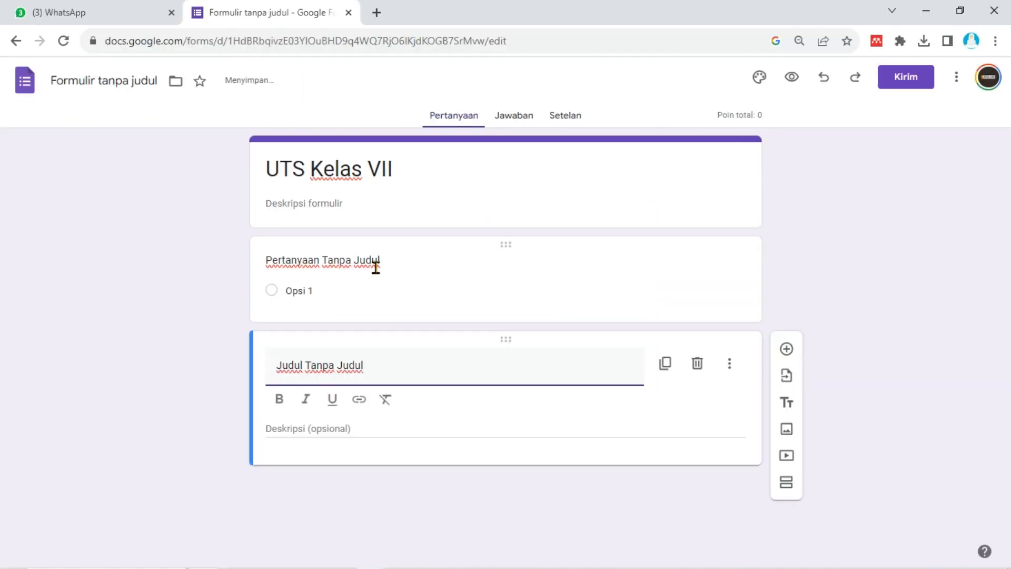
{"action": "triple_click", "coordinate": [339, 367]}
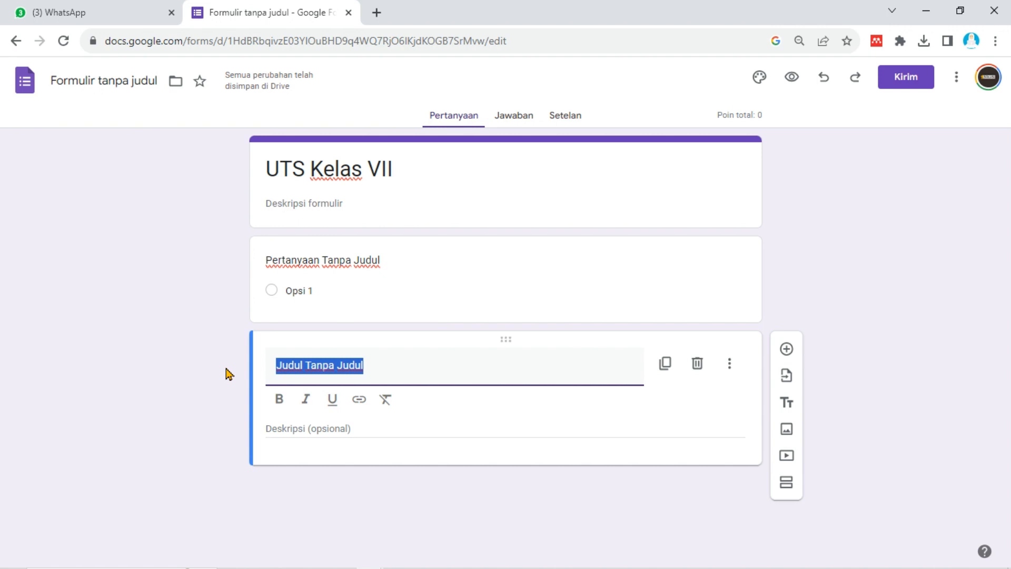
{"action": "type", "text": "Identitas"}
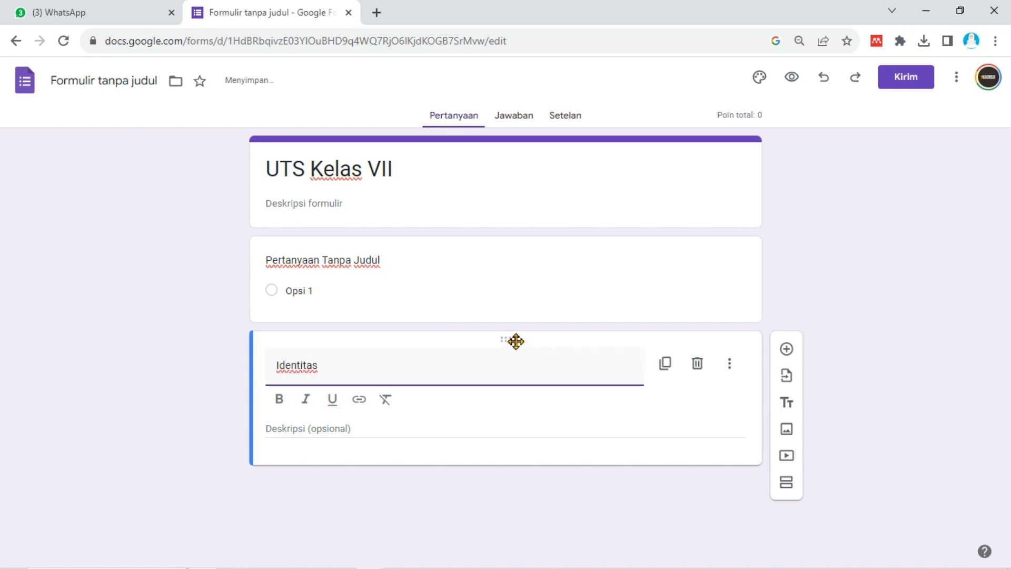
{"action": "left_click_drag", "start_coordinate": [511, 339], "coordinate": [503, 244]}
- Turn the untitled question into a required short-answer question titled "Nama Lengkap"
{"action": "left_click", "coordinate": [419, 382]}
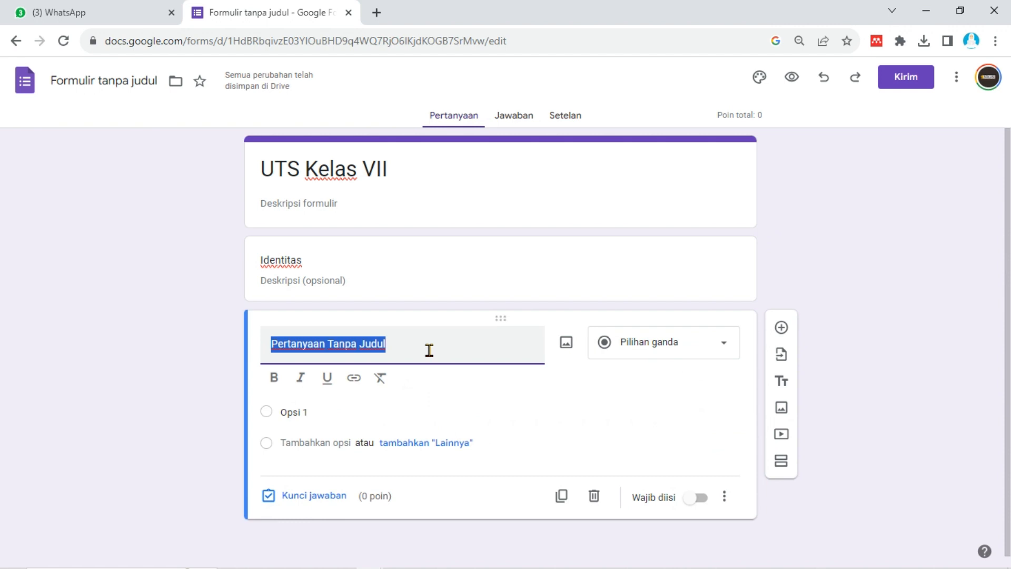
{"action": "type", "text": "Na"}
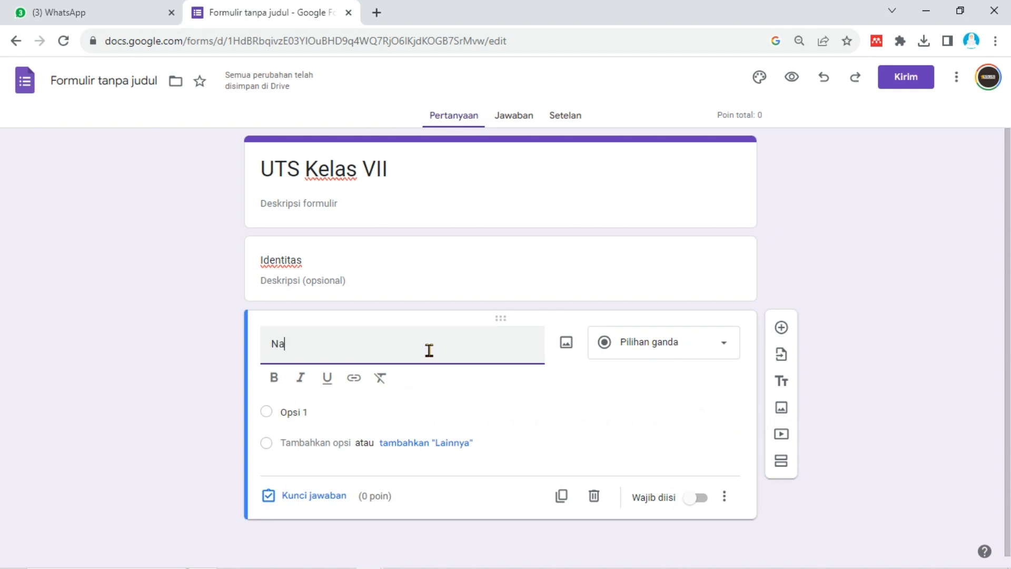
{"action": "type", "text": "ma Lengkap"}
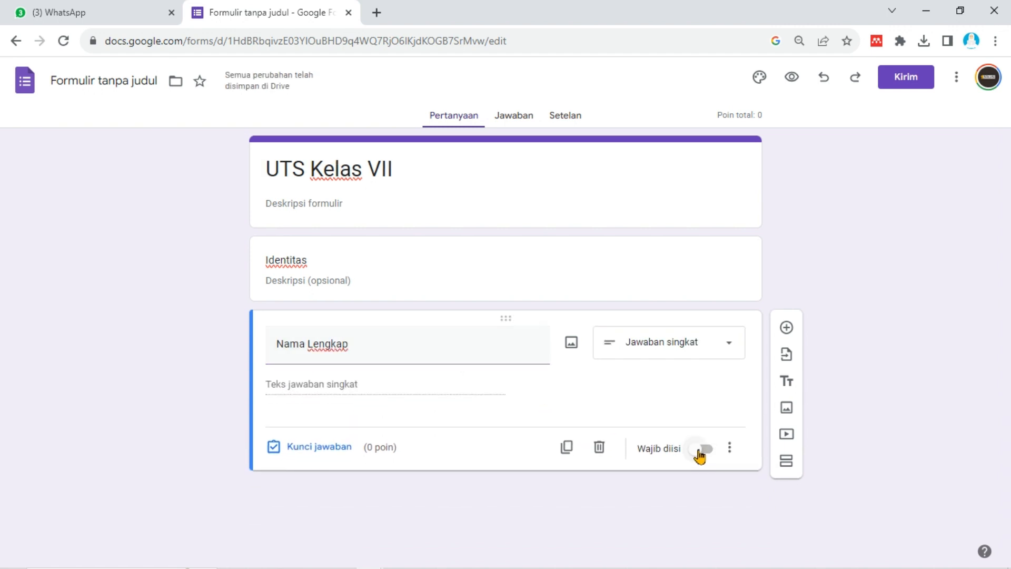
{"action": "left_click", "coordinate": [696, 452]}
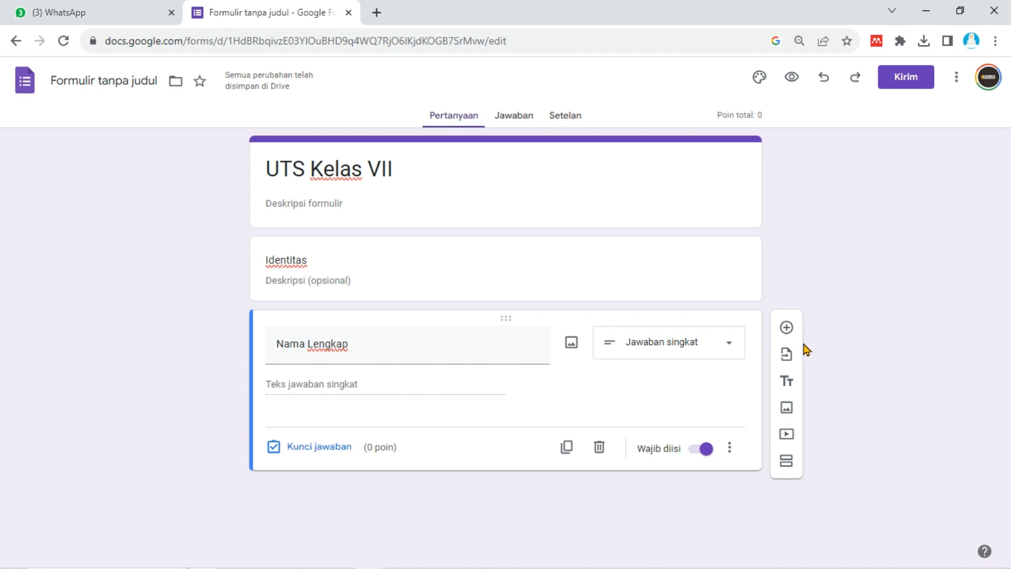
- Add a required short-answer question titled "No Absen" below the "Nama Lengkap" question
{"action": "left_click", "coordinate": [787, 327]}
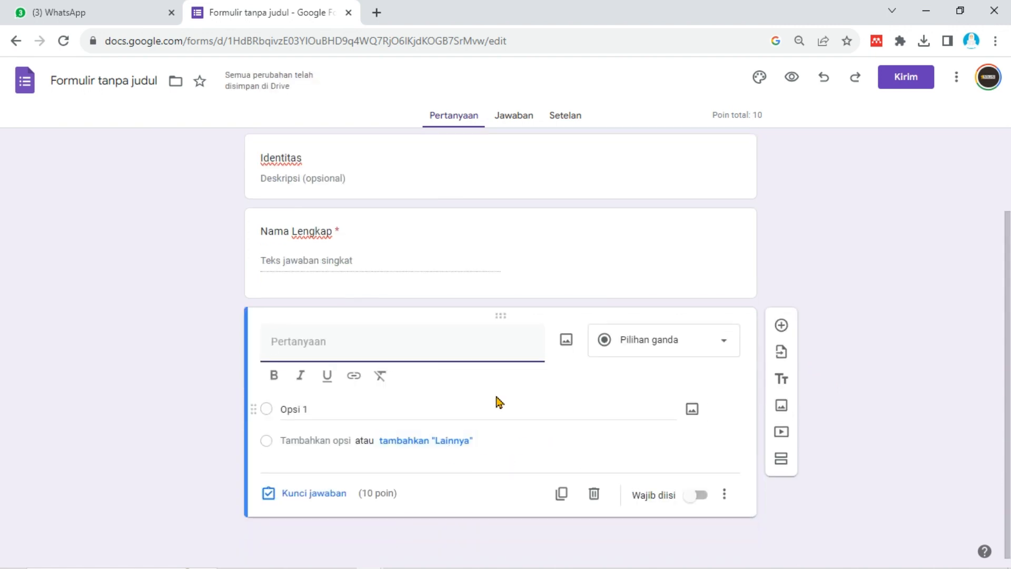
{"action": "type", "text": "No Absen"}
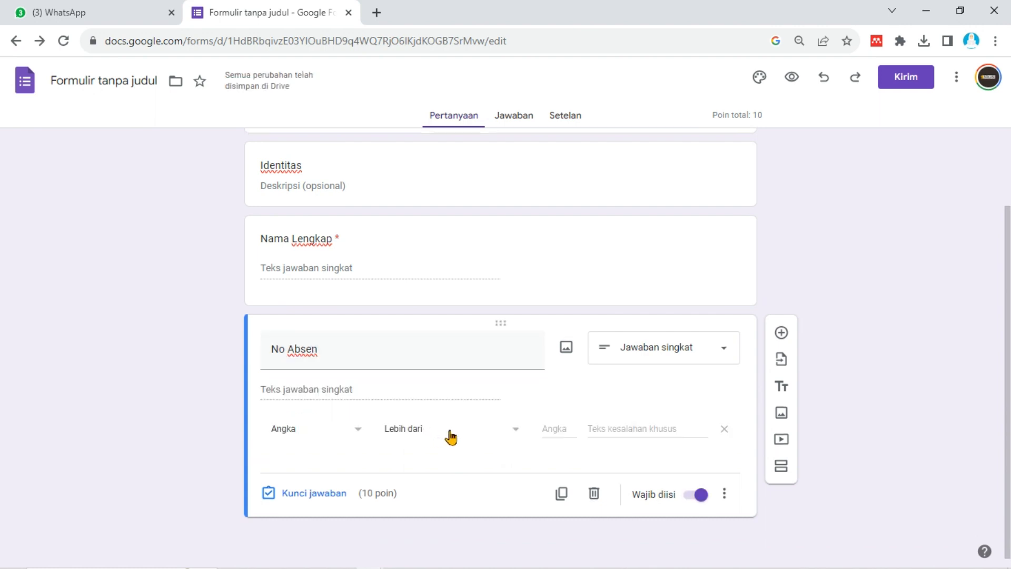
- Apply response validation to the "No Absen" question, using type "Angka" with the condition "Adalah angka"
{"action": "left_click", "coordinate": [435, 432]}
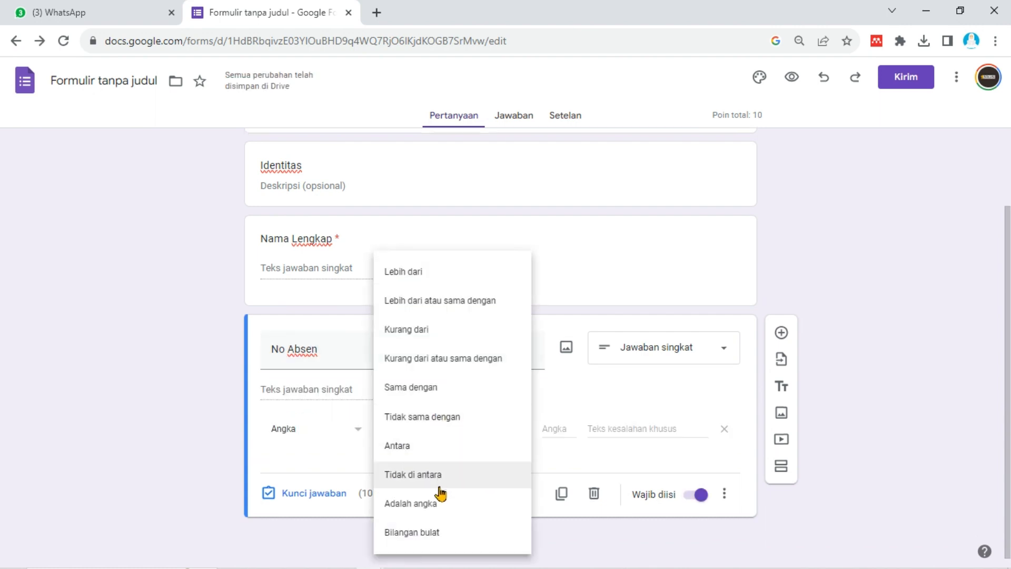
{"action": "left_click", "coordinate": [447, 506]}
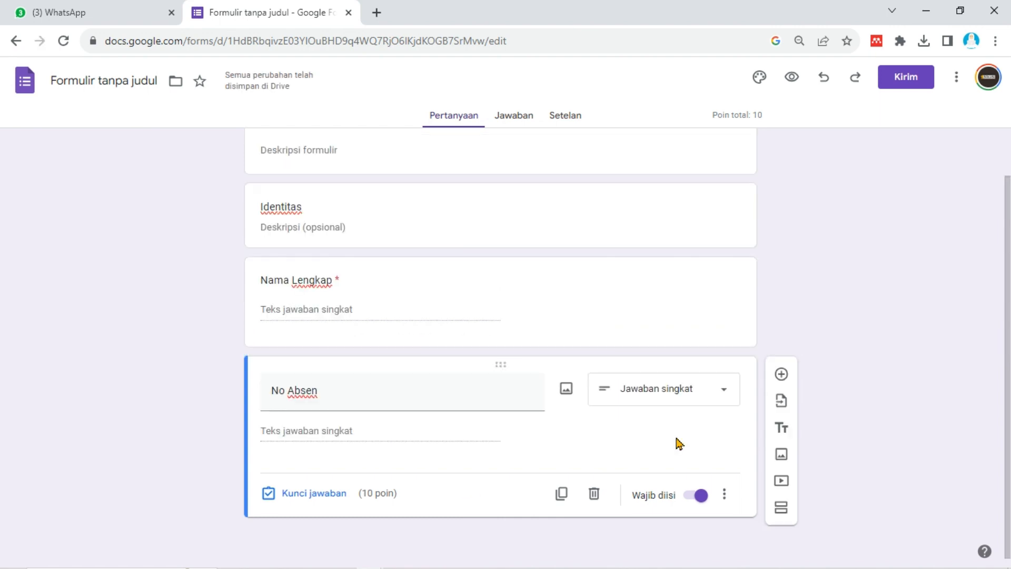
{"action": "left_click", "coordinate": [724, 494]}
{"action": "left_click", "coordinate": [727, 496]}
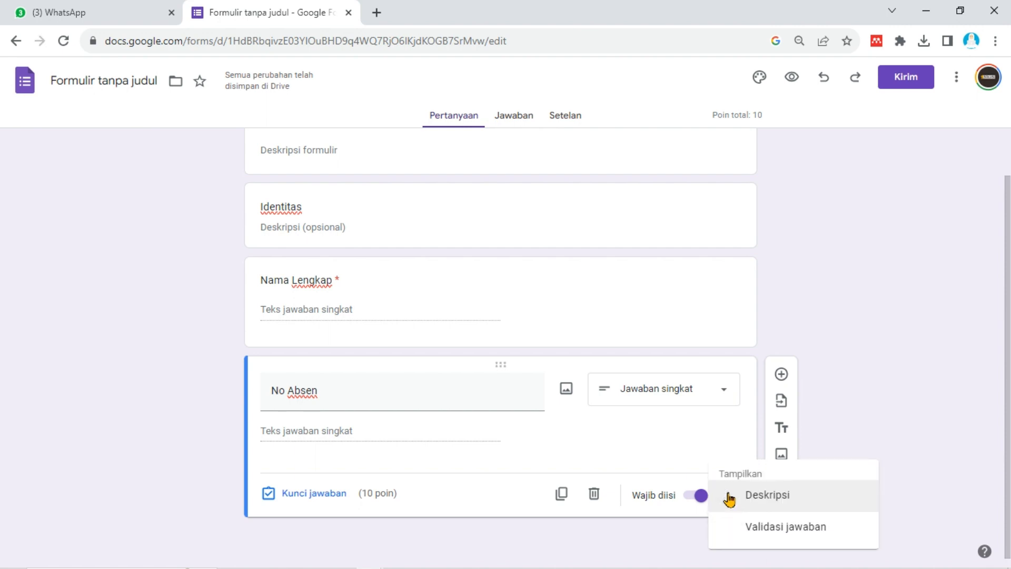
{"action": "left_click", "coordinate": [800, 528]}
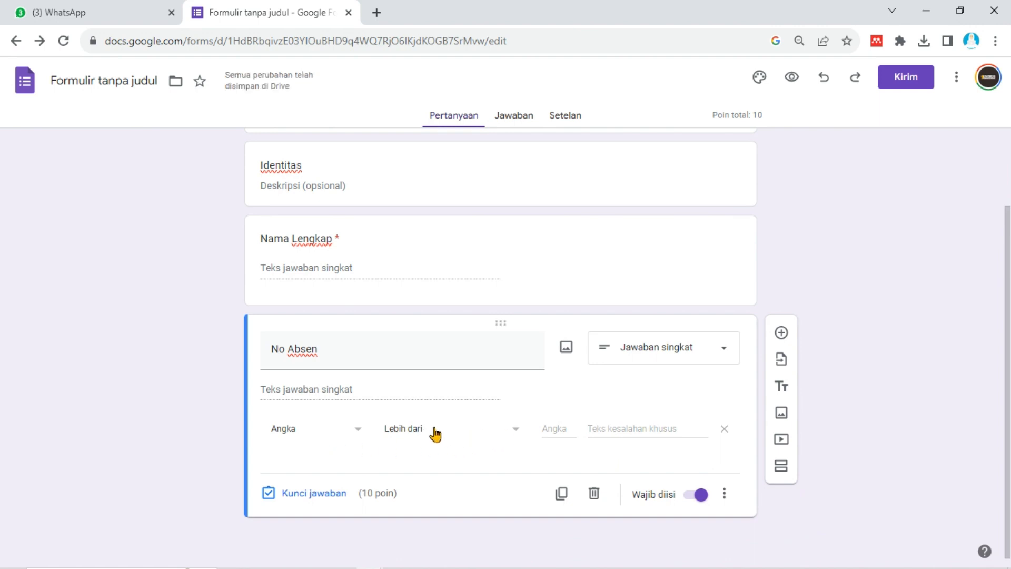
{"action": "left_click", "coordinate": [434, 429]}
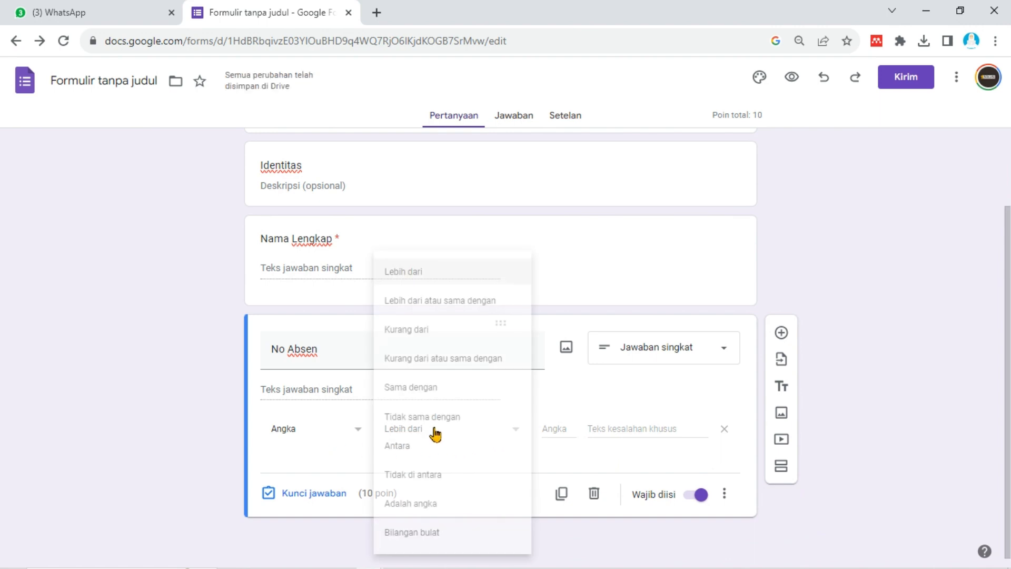
{"action": "left_click", "coordinate": [446, 504]}
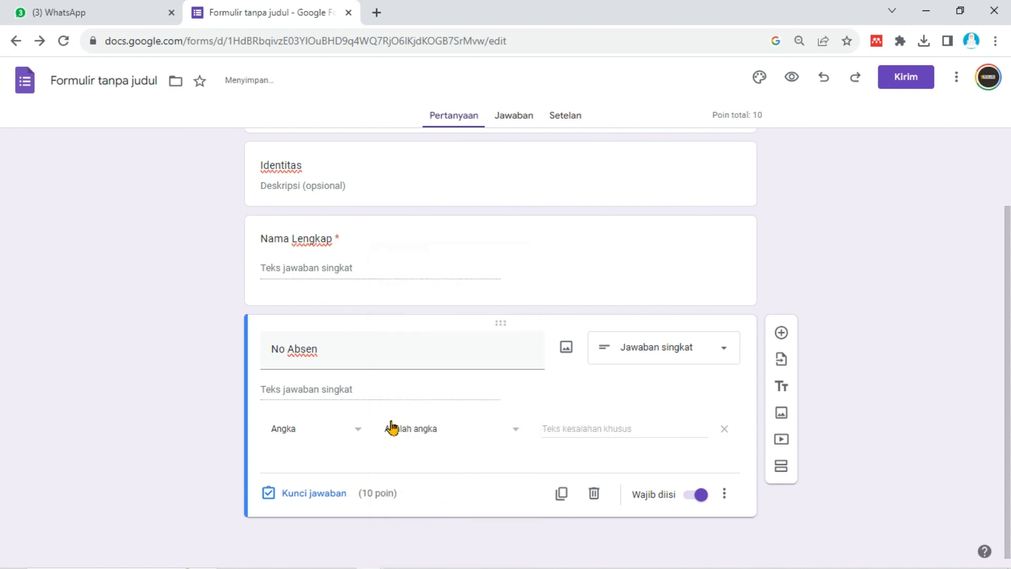
- Correct the attendance number question's title to "No. Absen"
{"action": "triple_click", "coordinate": [284, 350]}
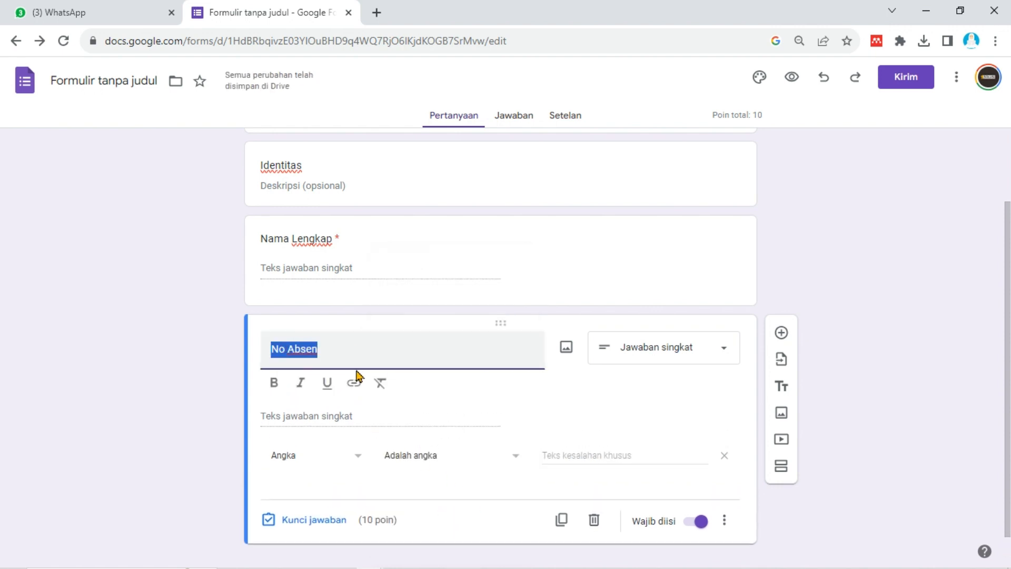
{"action": "left_click", "coordinate": [289, 349]}
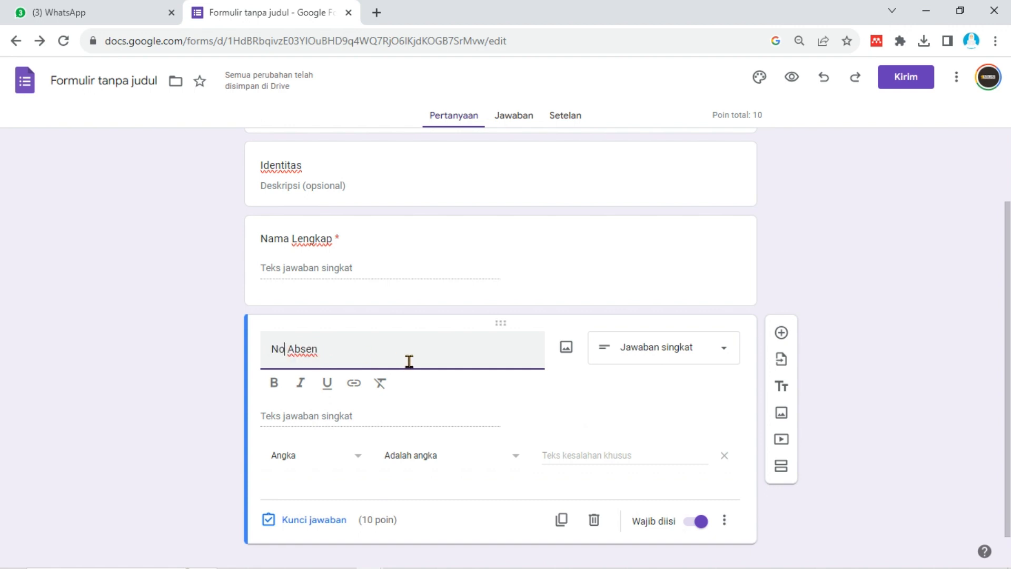
{"action": "type", "text": "."}
{"action": "left_click", "coordinate": [503, 410]}
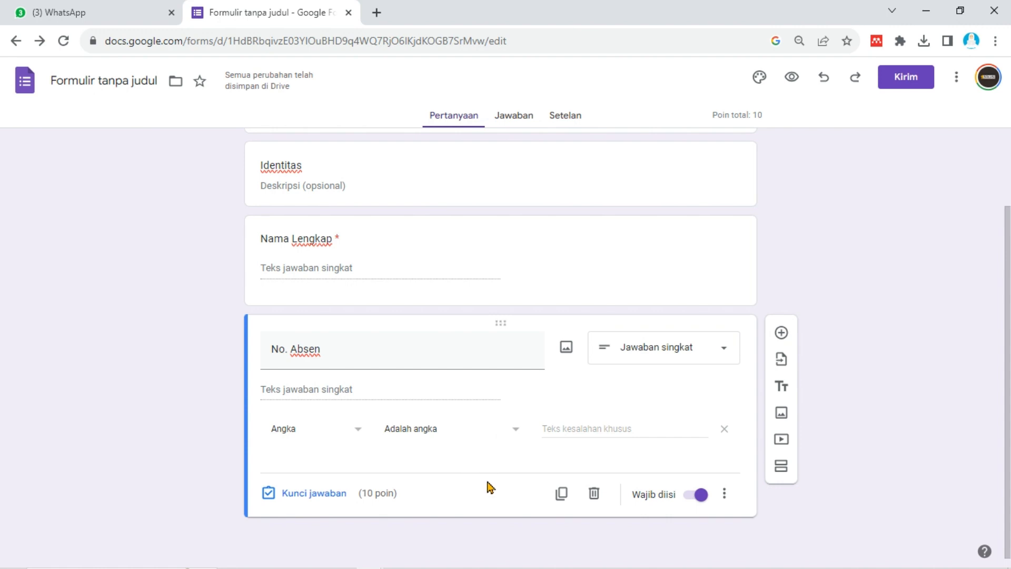
- Set the "No. Absen" question's points to 0 in its answer key and finish editing the key
{"action": "left_click", "coordinate": [314, 495]}
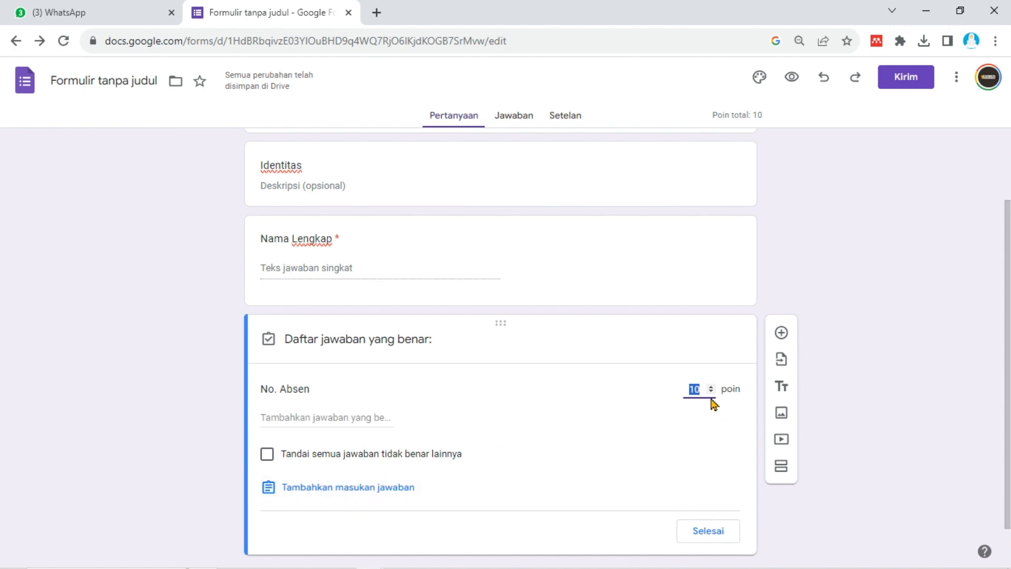
{"action": "type", "text": "0"}
{"action": "left_click", "coordinate": [707, 532]}
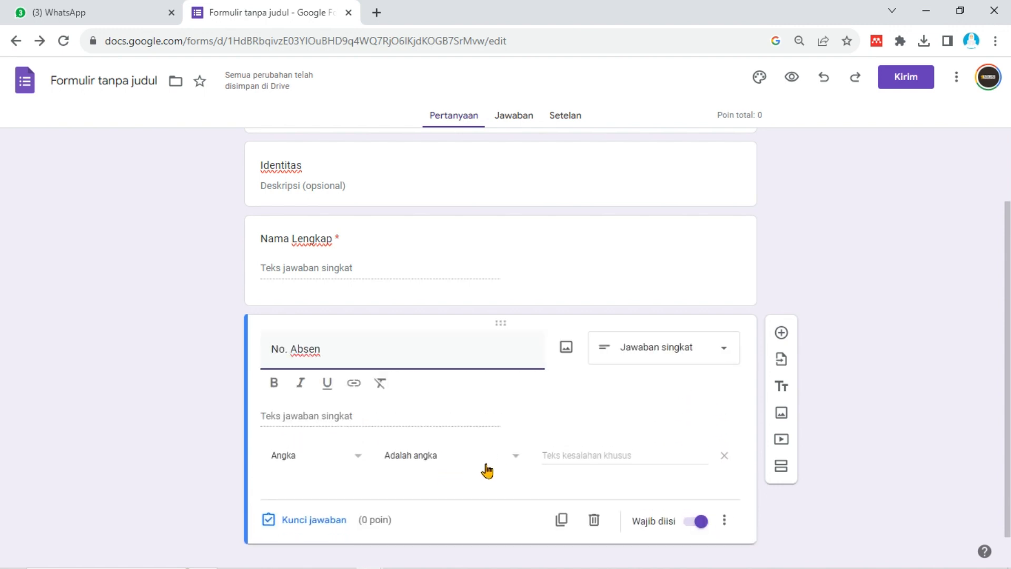
{"action": "left_click", "coordinate": [874, 424]}
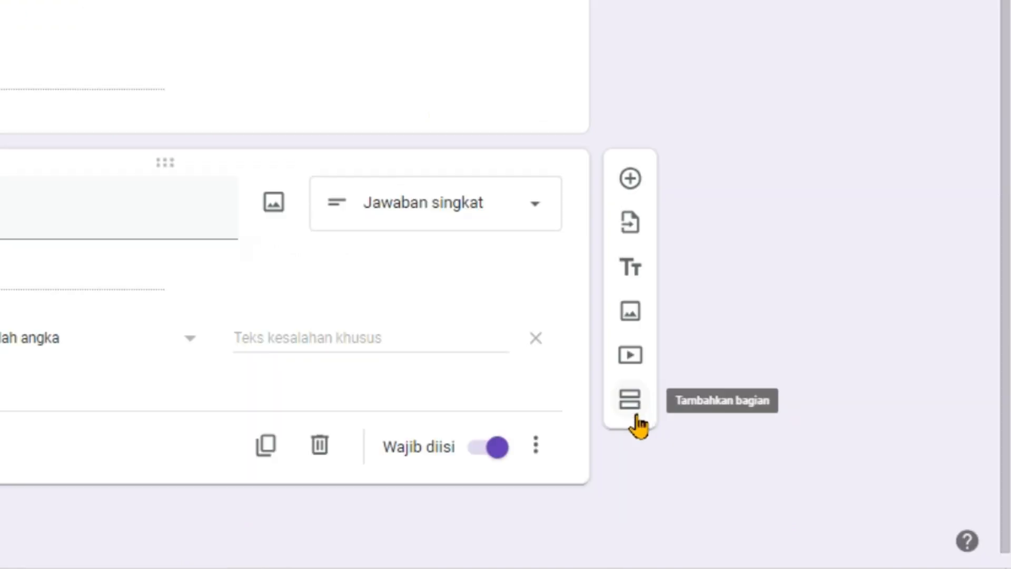
- Add a new section after the identity questions and title it "Pilihan Ganda"
{"action": "left_click", "coordinate": [782, 467]}
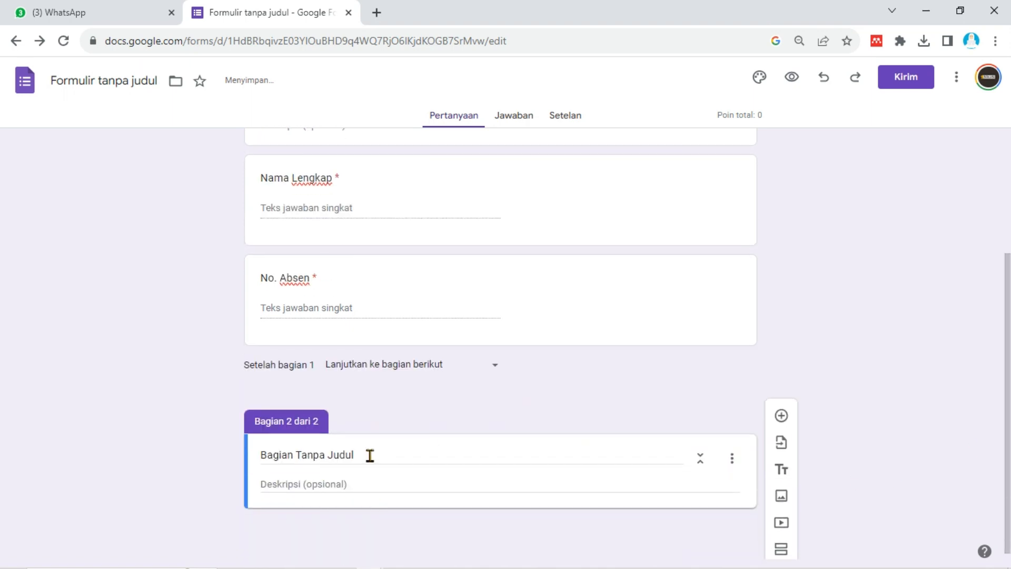
{"action": "left_click", "coordinate": [369, 455]}
{"action": "key", "text": "ctrl+a"}
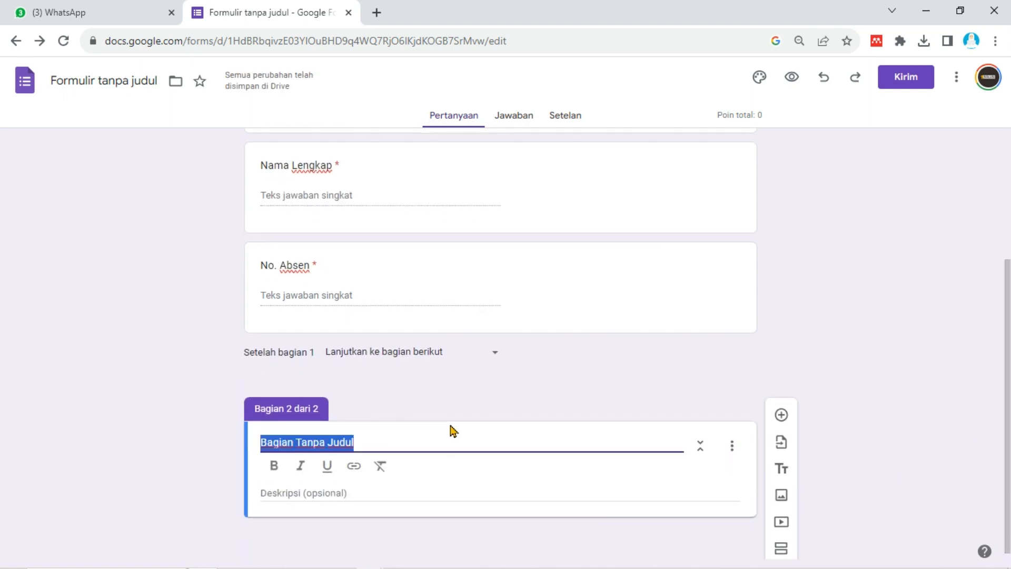
{"action": "type", "text": "Pilihan"}
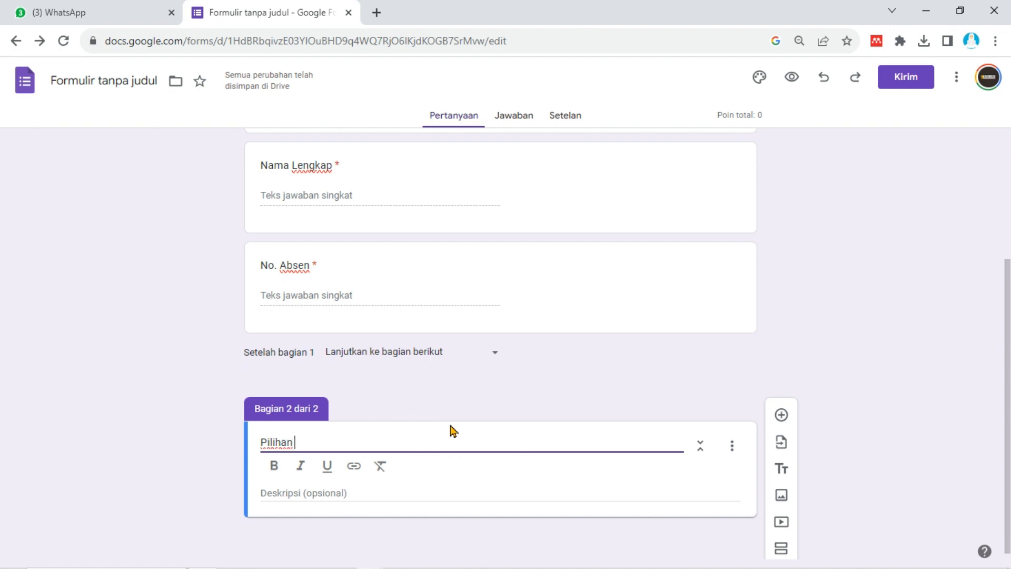
{"action": "type", "text": " Ganda"}
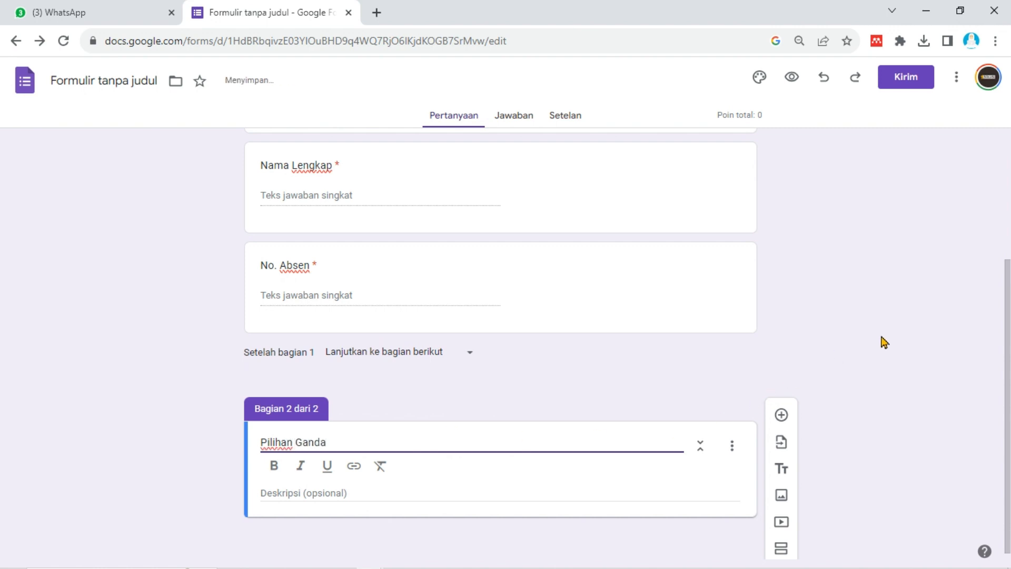
{"action": "left_click", "coordinate": [915, 427]}
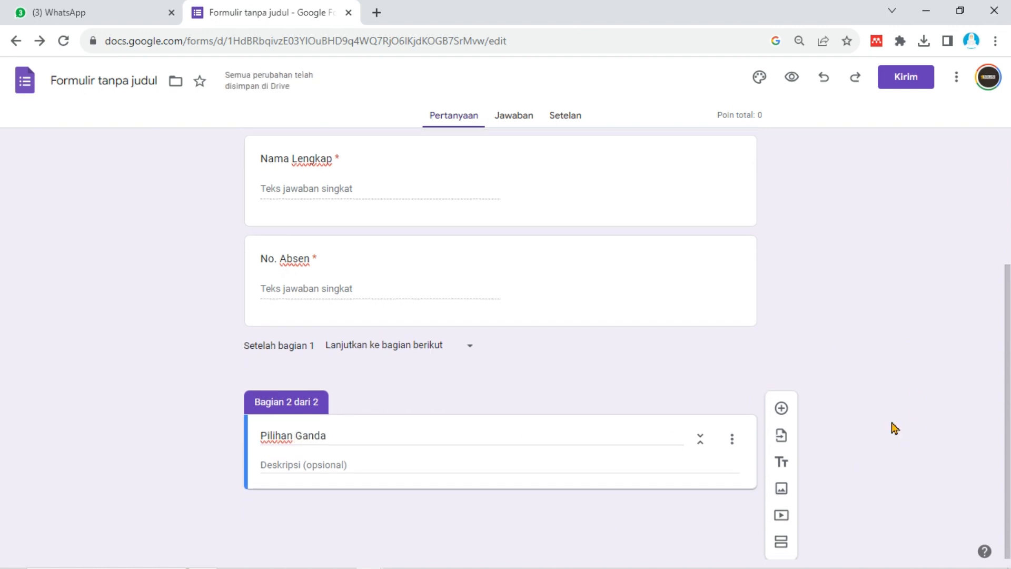
- Add a multiple-choice question to the "Pilihan Ganda" section with the text "1. Siapakah presiden pertama Indonesia?"
{"action": "left_click", "coordinate": [781, 409]}
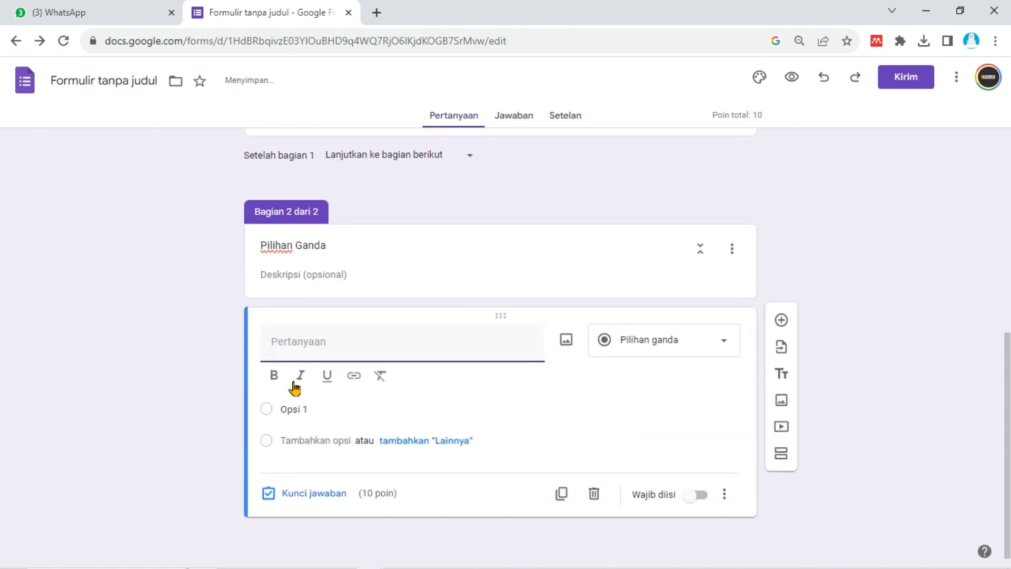
{"action": "scroll", "coordinate": [347, 345], "scroll_direction": "up", "scroll_amount": 3}
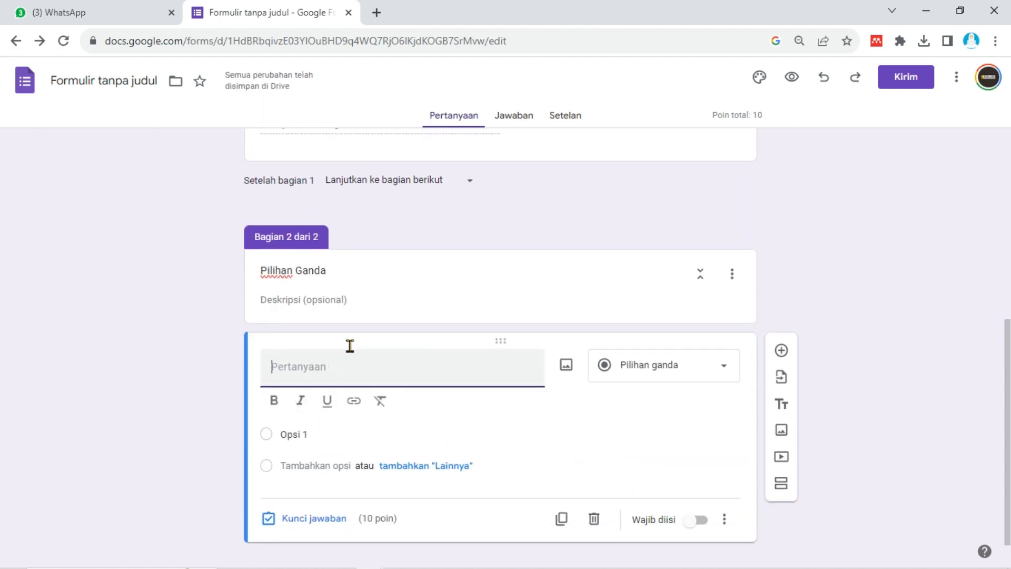
{"action": "scroll", "coordinate": [367, 378], "scroll_direction": "down", "scroll_amount": 3}
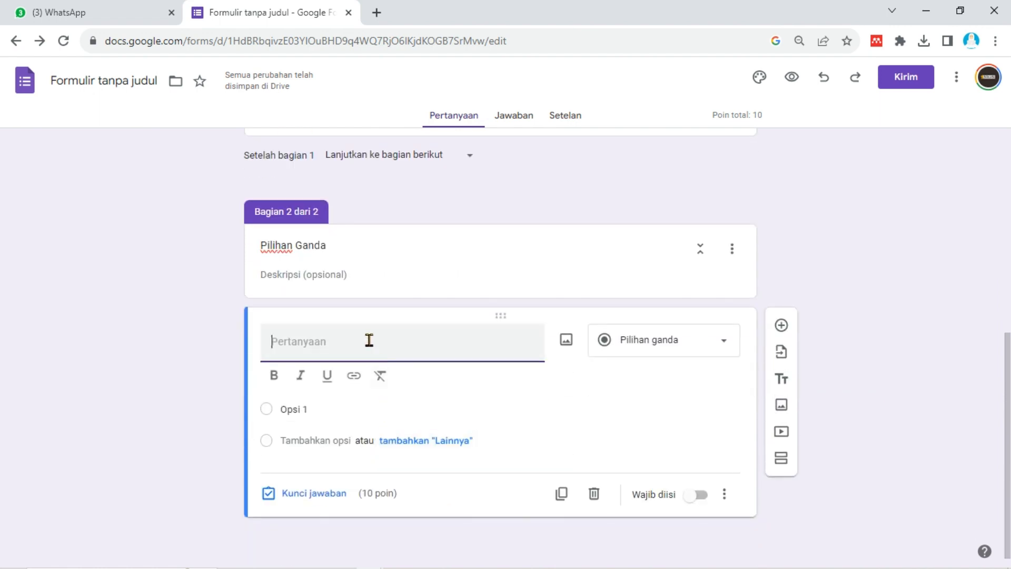
{"action": "type", "text": "1. Siapakah presiden pertama Indonesia?"}
- Reword the first multiple-choice question to "1. Siapakah presiden Indonesia yang pertama?"
{"action": "double_click", "coordinate": [410, 342]}
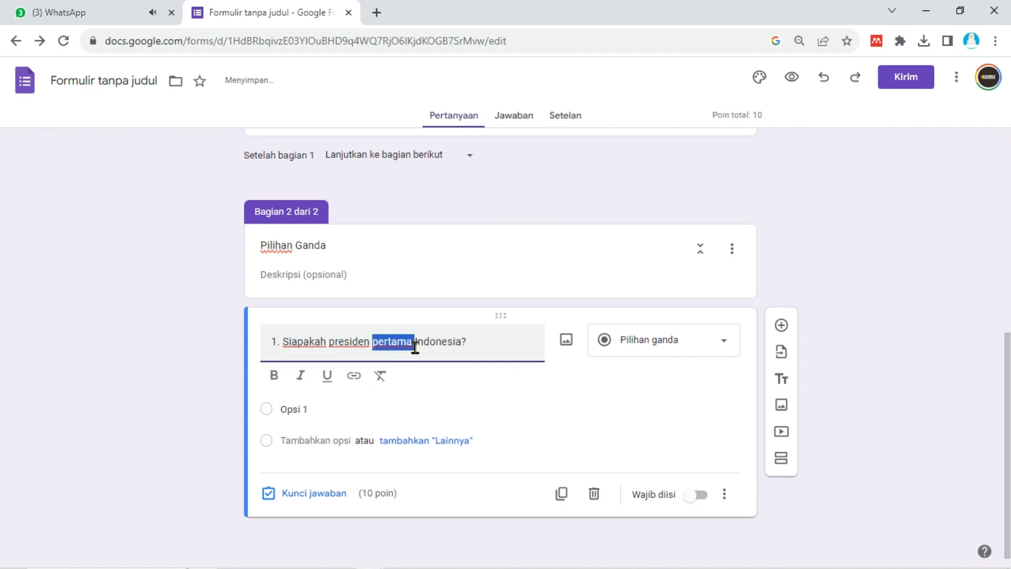
{"action": "key", "text": "ctrl+x"}
{"action": "left_click", "coordinate": [420, 343]}
{"action": "type", "text": "yang"}
{"action": "key", "text": "ctrl+v"}
{"action": "key", "text": "BackSpace"}
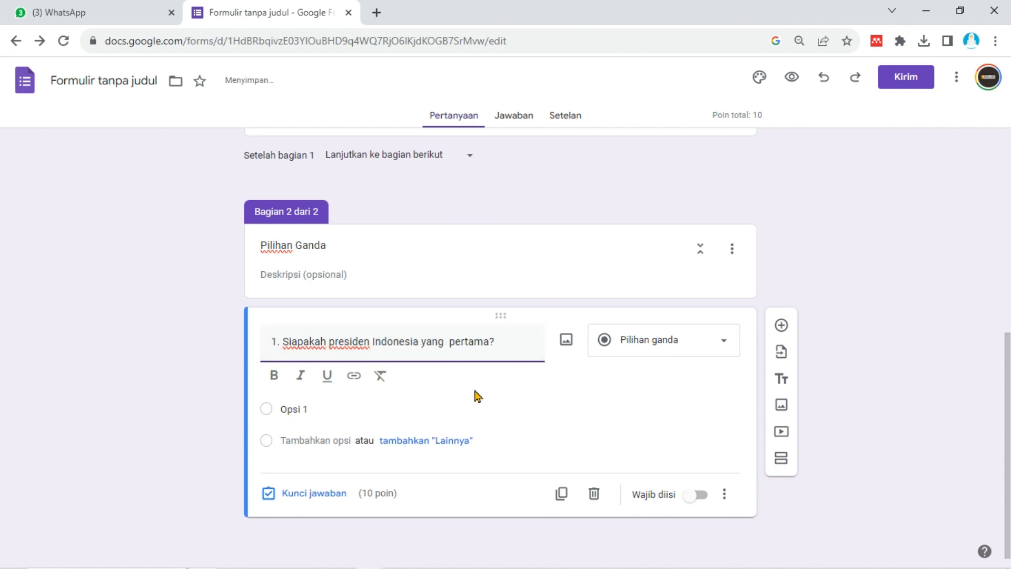
- Enter "Soeharto", "Soekarno" and "Joko Widodo" as the answer options of question 1
{"action": "left_click", "coordinate": [512, 407]}
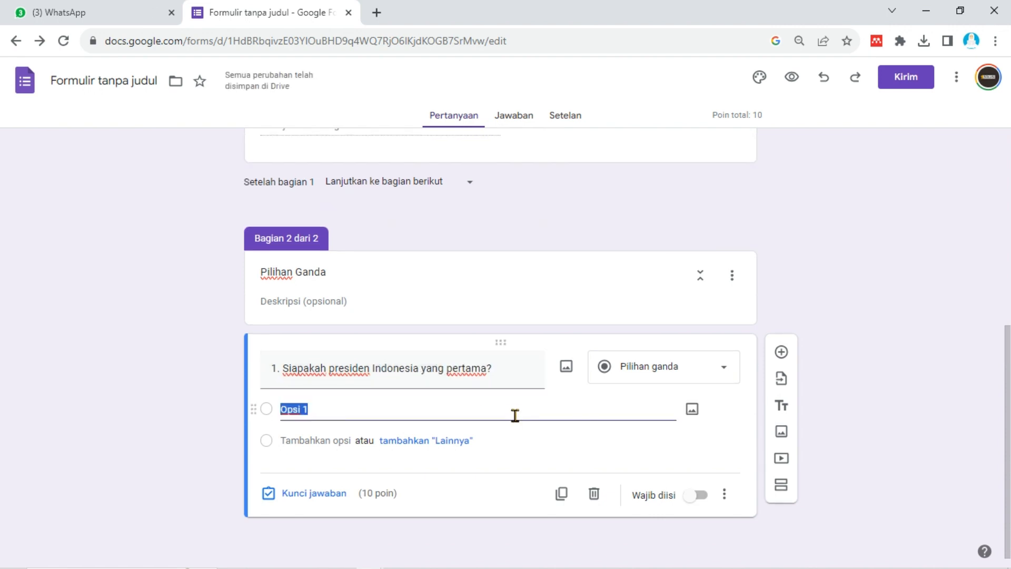
{"action": "type", "text": "Soeharto"}
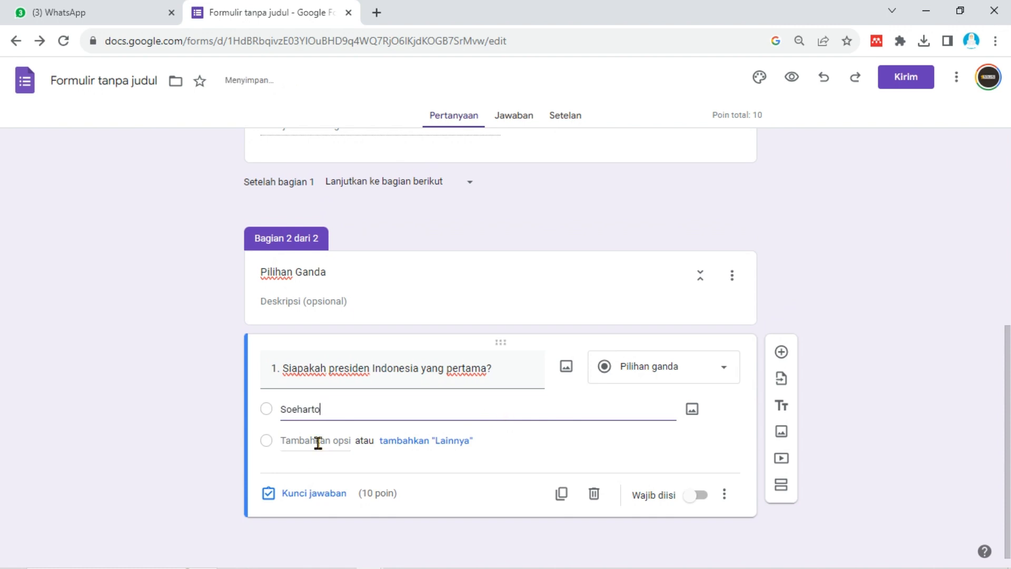
{"action": "left_click", "coordinate": [316, 441]}
{"action": "type", "text": "Soekarno"}
{"action": "left_click", "coordinate": [322, 472]}
{"action": "type", "text": "Joko Widodo"}
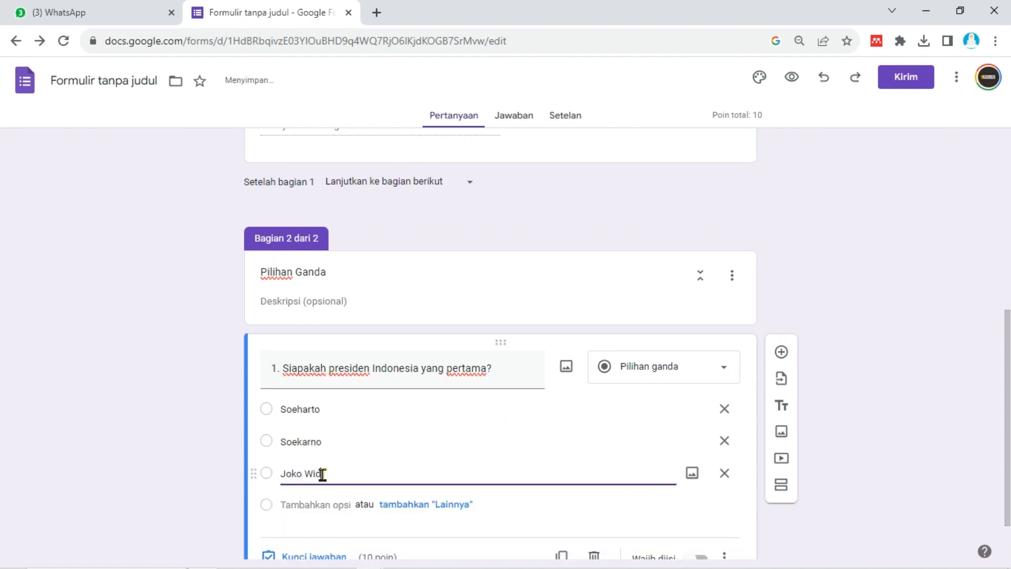
{"action": "scroll", "coordinate": [408, 467], "scroll_direction": "down", "scroll_amount": 1}
{"action": "left_click", "coordinate": [450, 482]}
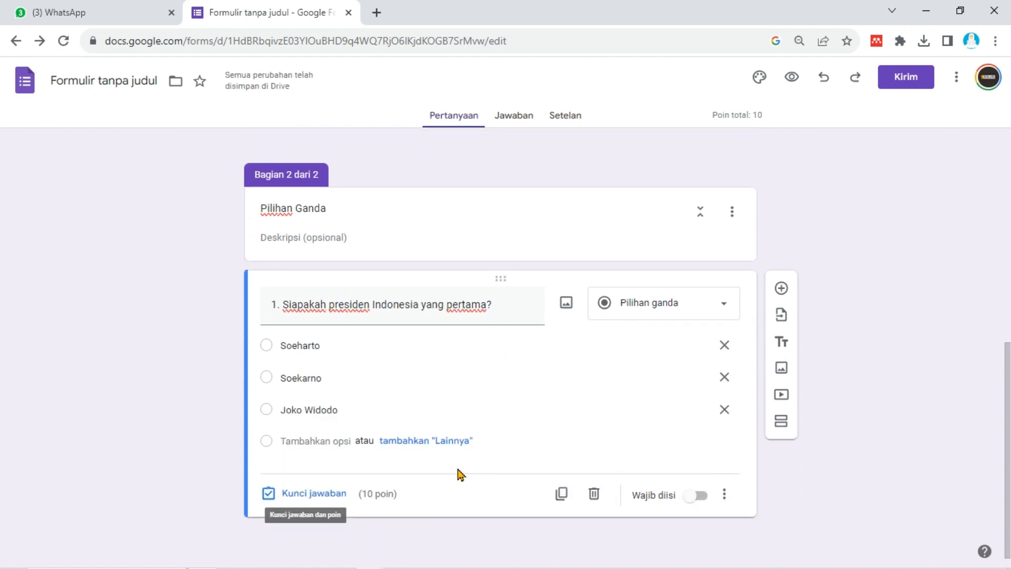
- Mark "Soekarno" as the correct answer in question 1's answer key and finish editing the key
{"action": "left_click", "coordinate": [314, 495]}
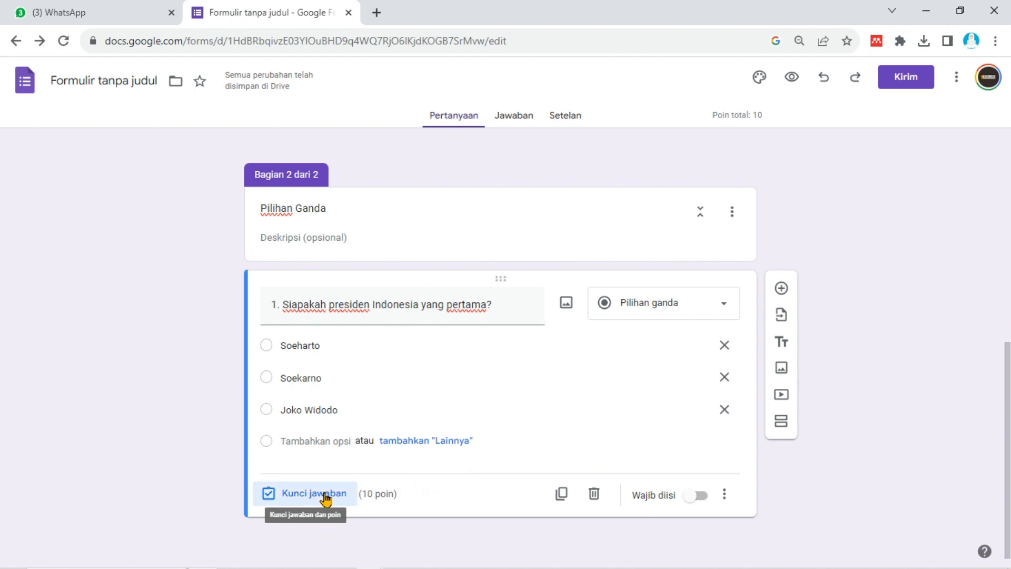
{"action": "left_click", "coordinate": [323, 391]}
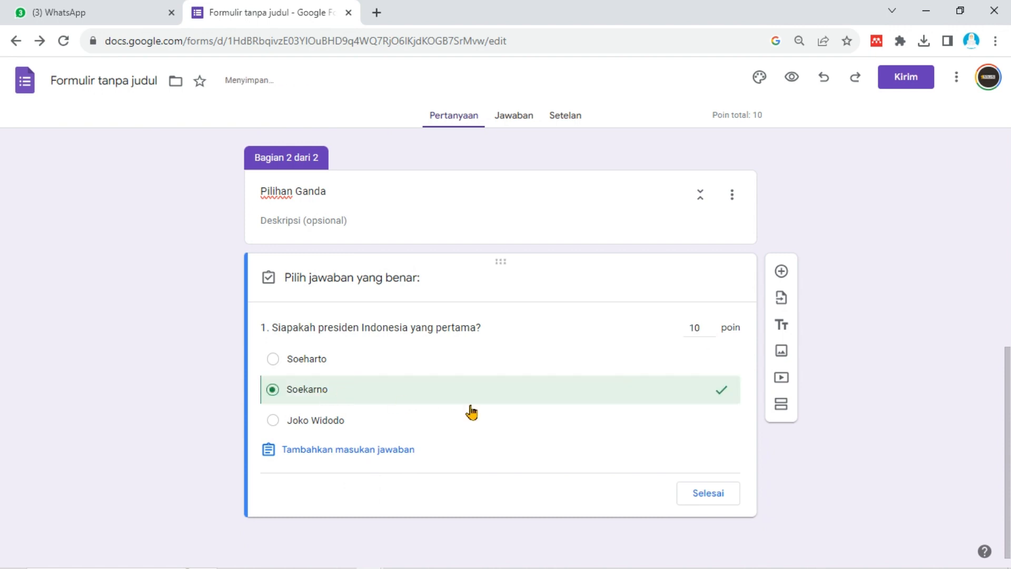
{"action": "left_click", "coordinate": [720, 498]}
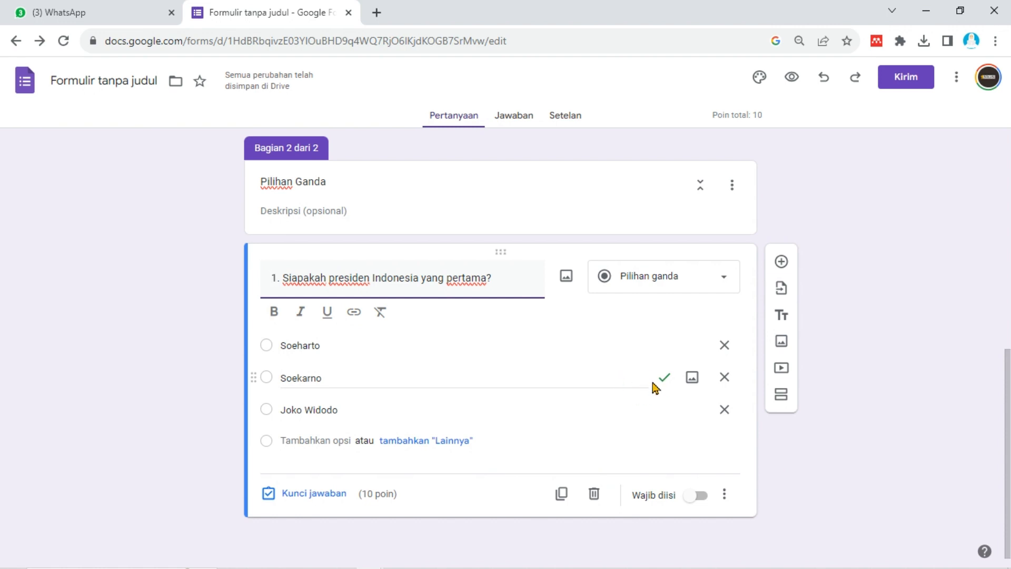
- Make question 1 about Indonesia's first president required
{"action": "left_click", "coordinate": [698, 497]}
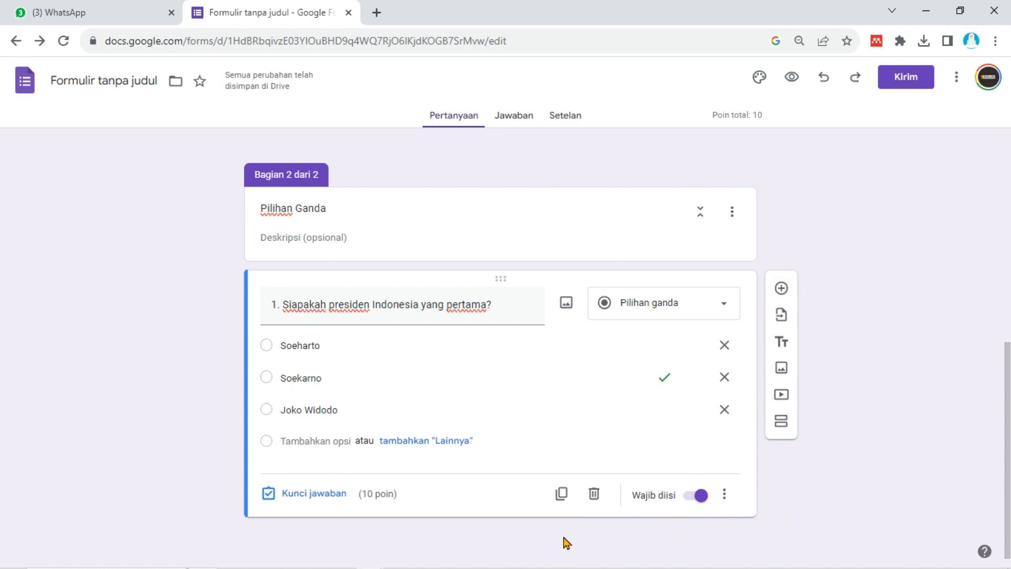
- Duplicate question 1 and delete the copy
{"action": "left_click", "coordinate": [561, 497]}
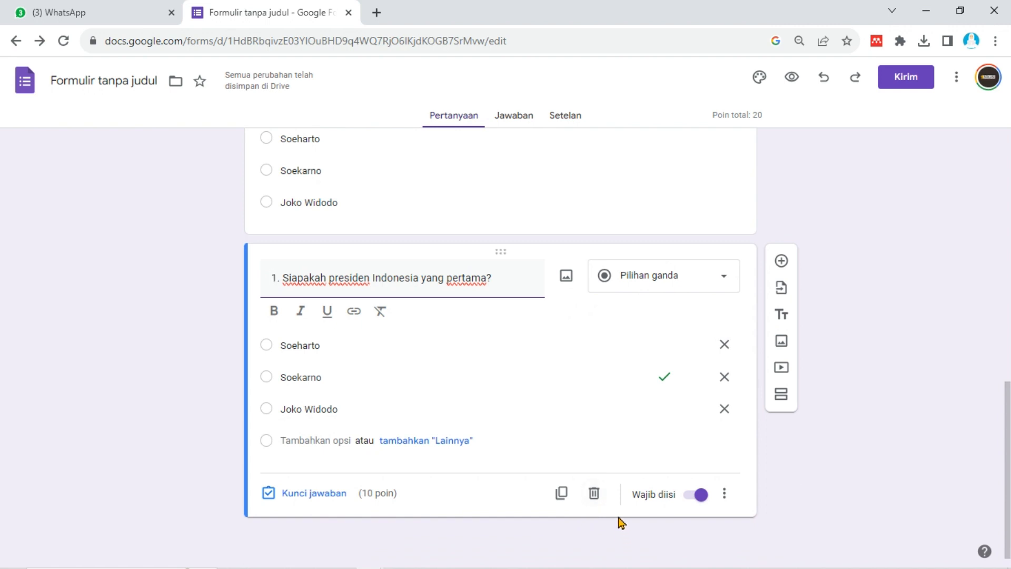
{"action": "left_click", "coordinate": [595, 500]}
{"action": "key", "text": "ctrl+z"}
- Add a multiple-choice question with the text "2. Which one is flower?" and select its first option
{"action": "left_click", "coordinate": [506, 415]}
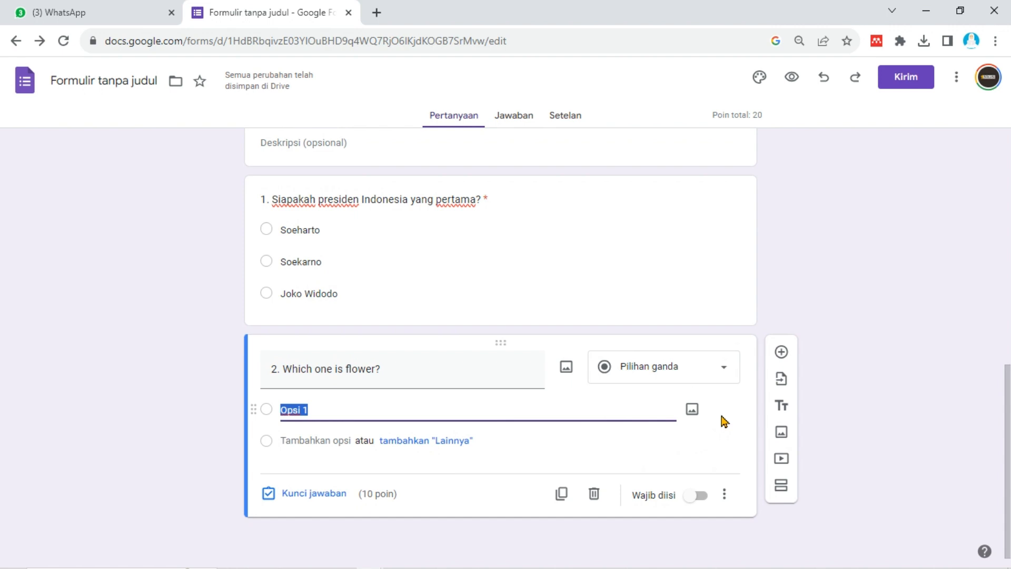
{"action": "left_click", "coordinate": [555, 413]}
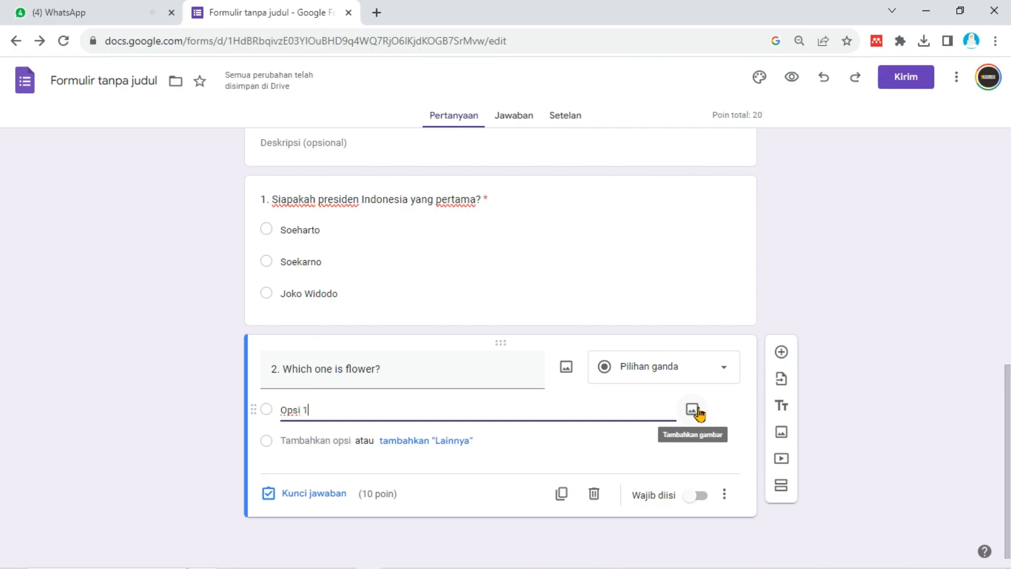
- Search Google Images for "flower cartoon" to find a picture for the first option of question 2
{"action": "left_click", "coordinate": [503, 319]}
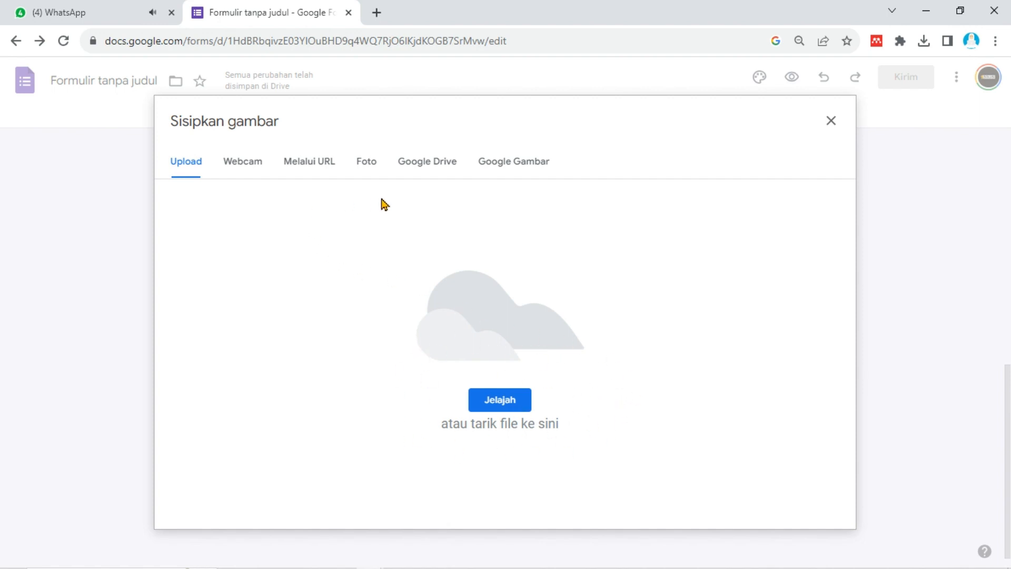
{"action": "left_click", "coordinate": [526, 169]}
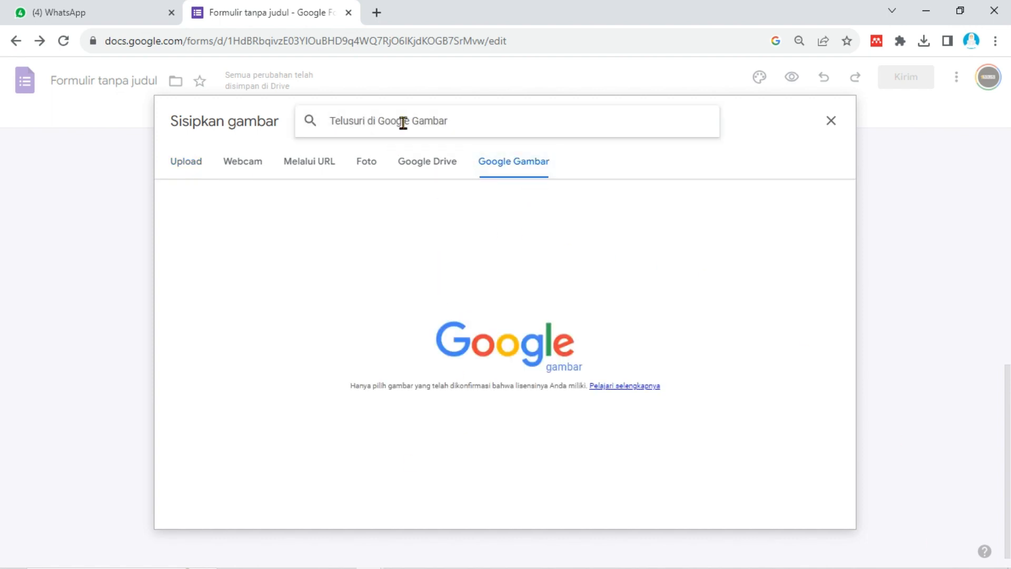
{"action": "type", "text": "flo"}
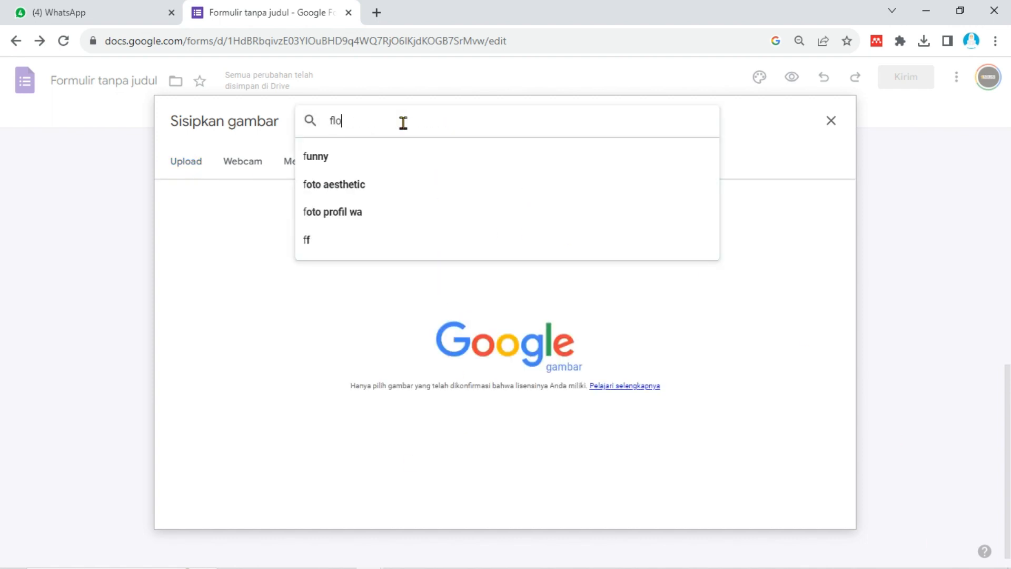
{"action": "type", "text": "wer cartoon"}
{"action": "key", "text": "Return"}
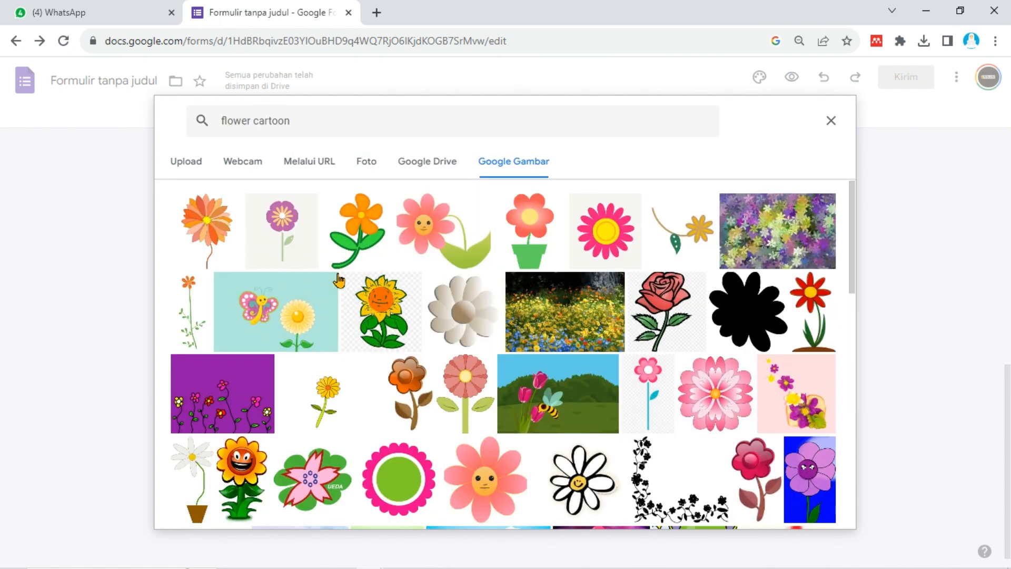
- Insert the orange cartoon flower with green leaves as the picture of question 2's first option
{"action": "scroll", "coordinate": [692, 356], "scroll_direction": "down", "scroll_amount": 5}
{"action": "scroll", "coordinate": [691, 357], "scroll_direction": "up", "scroll_amount": 5}
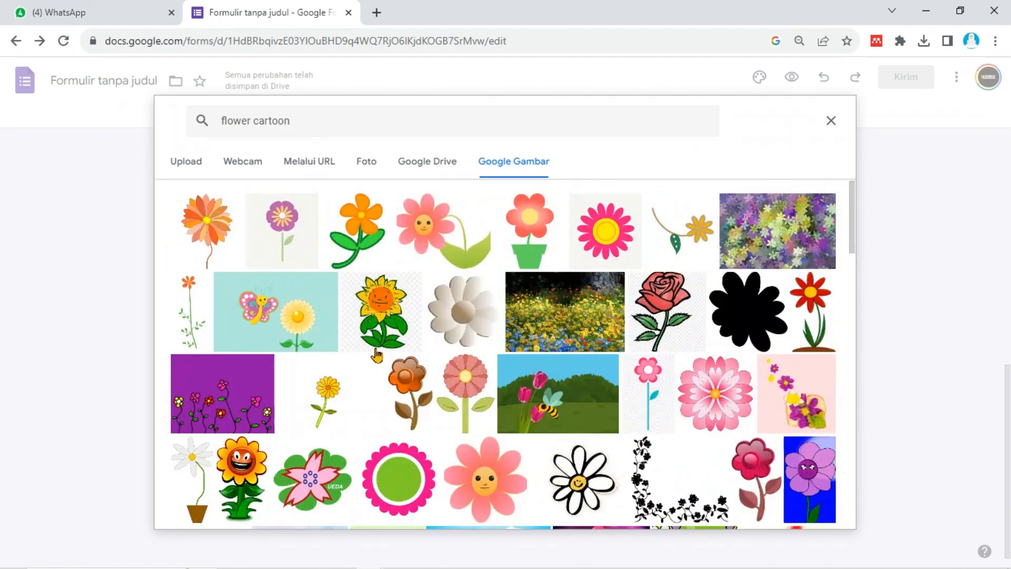
{"action": "scroll", "coordinate": [527, 316], "scroll_direction": "down", "scroll_amount": 5}
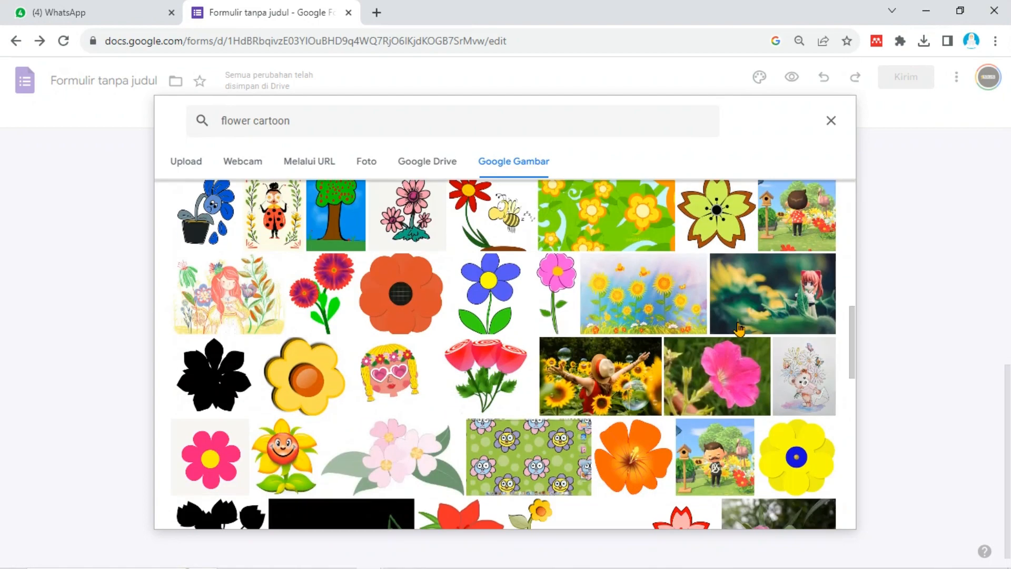
{"action": "scroll", "coordinate": [734, 330], "scroll_direction": "up", "scroll_amount": 5}
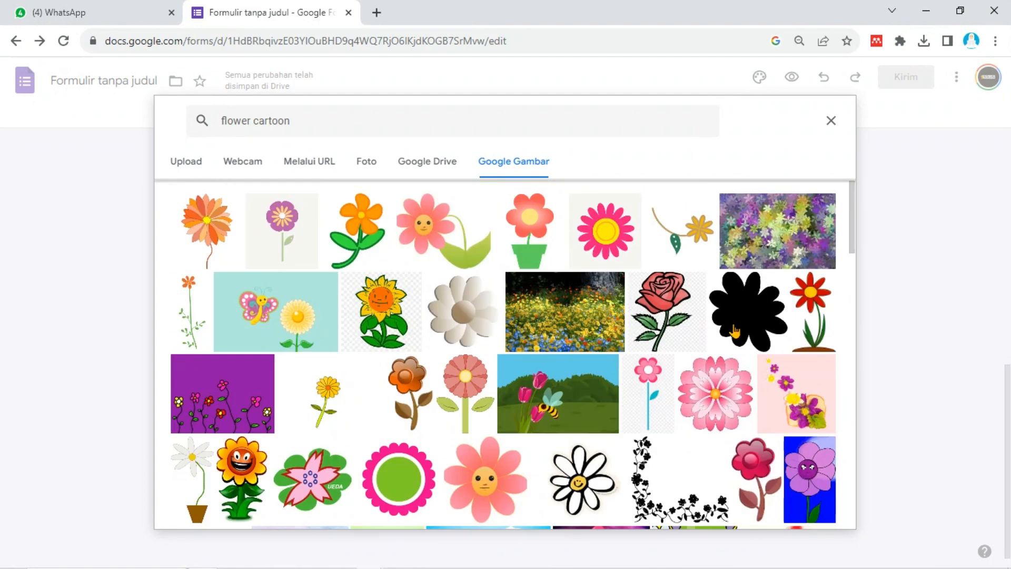
{"action": "left_click", "coordinate": [364, 238]}
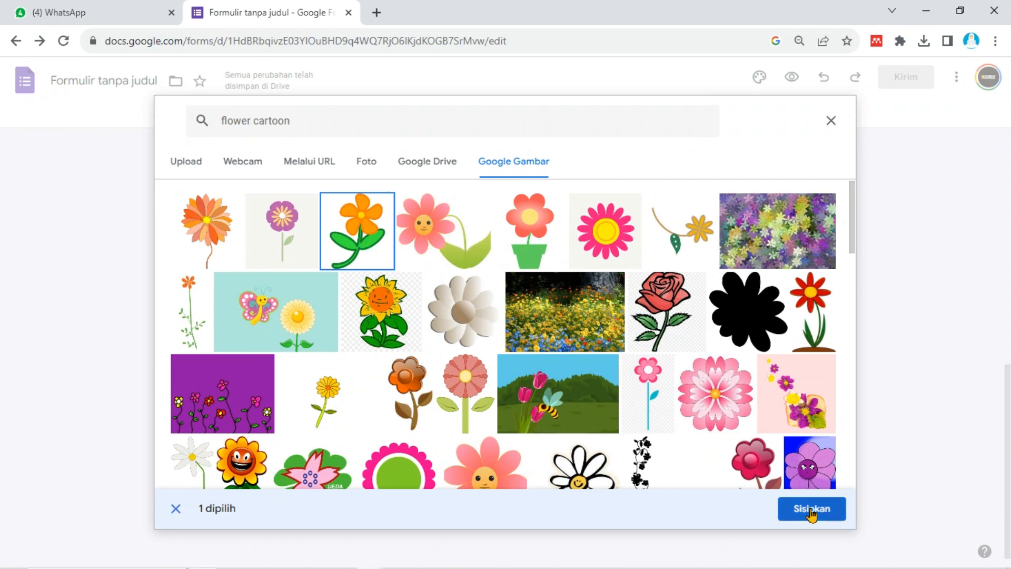
{"action": "left_click", "coordinate": [831, 513]}
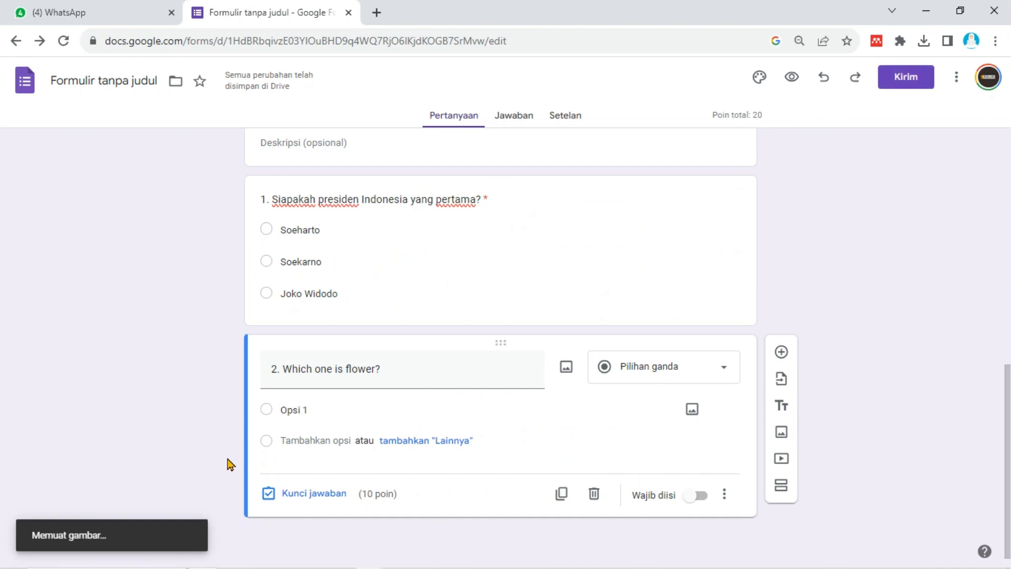
{"action": "left_click", "coordinate": [468, 421]}
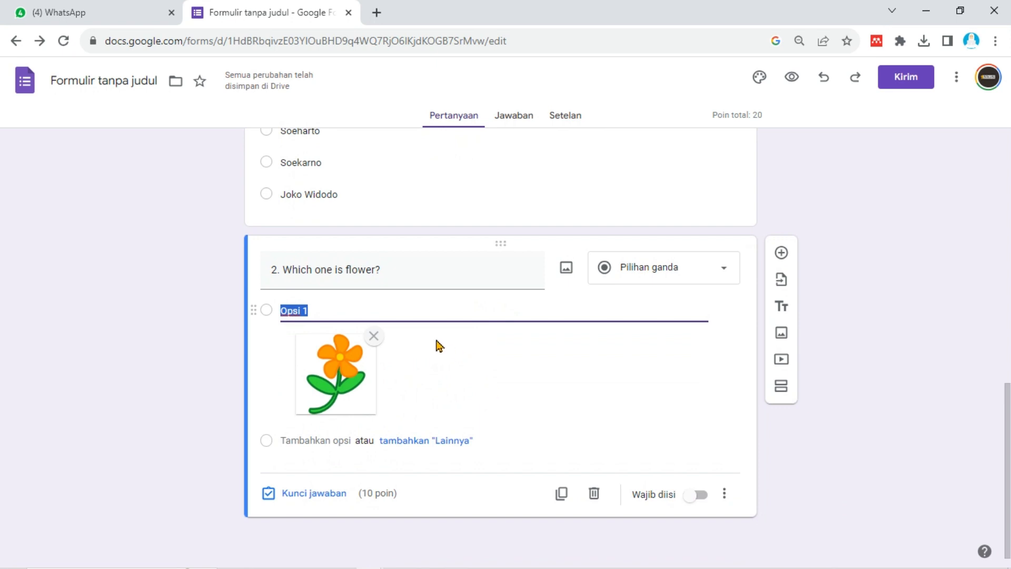
{"action": "key", "text": "BackSpace"}
- Add a second option to question 2 with a red car picture from a Google Images search for "car cartoon"
{"action": "left_click", "coordinate": [314, 440]}
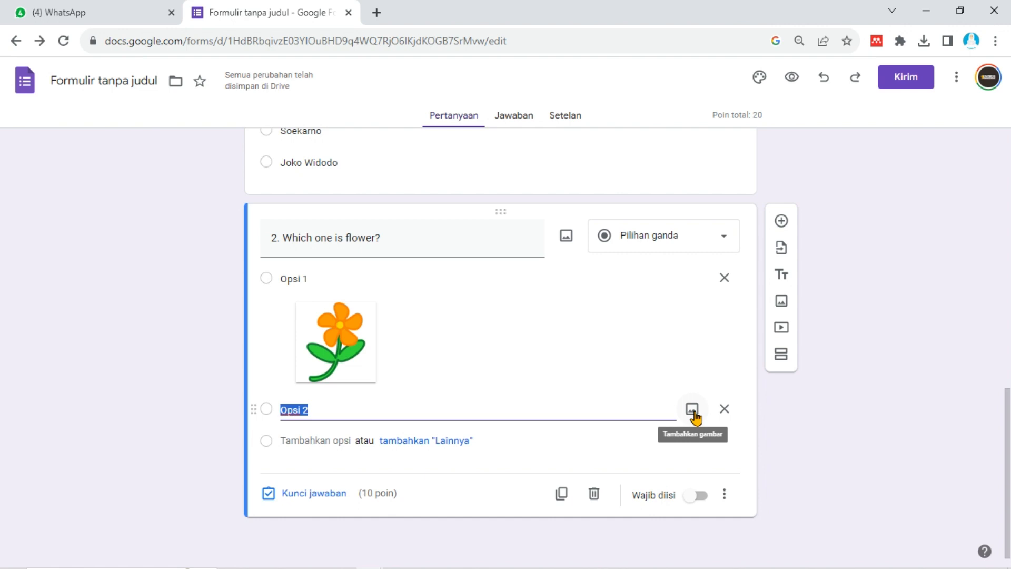
{"action": "left_click", "coordinate": [692, 410]}
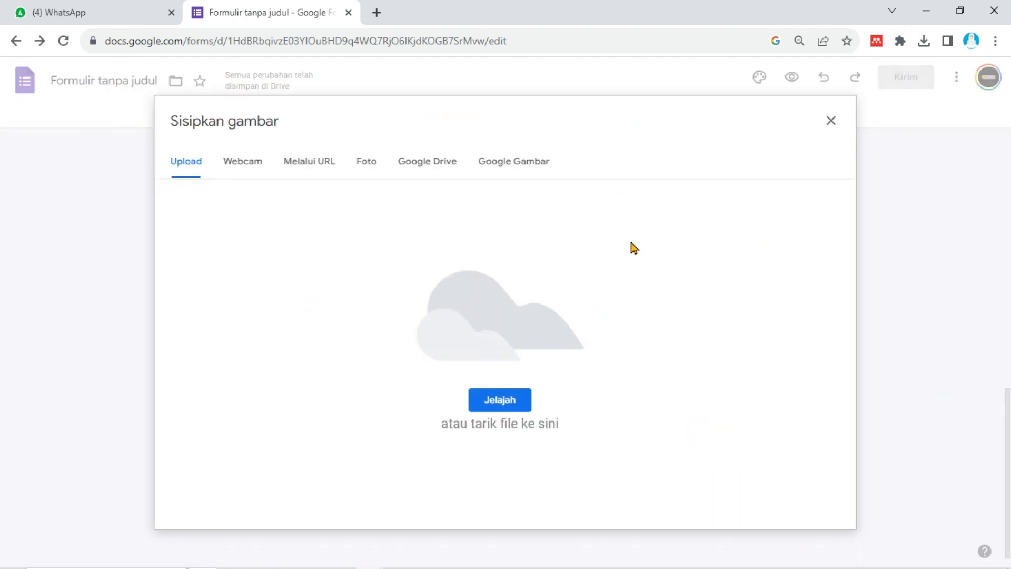
{"action": "left_click", "coordinate": [514, 164]}
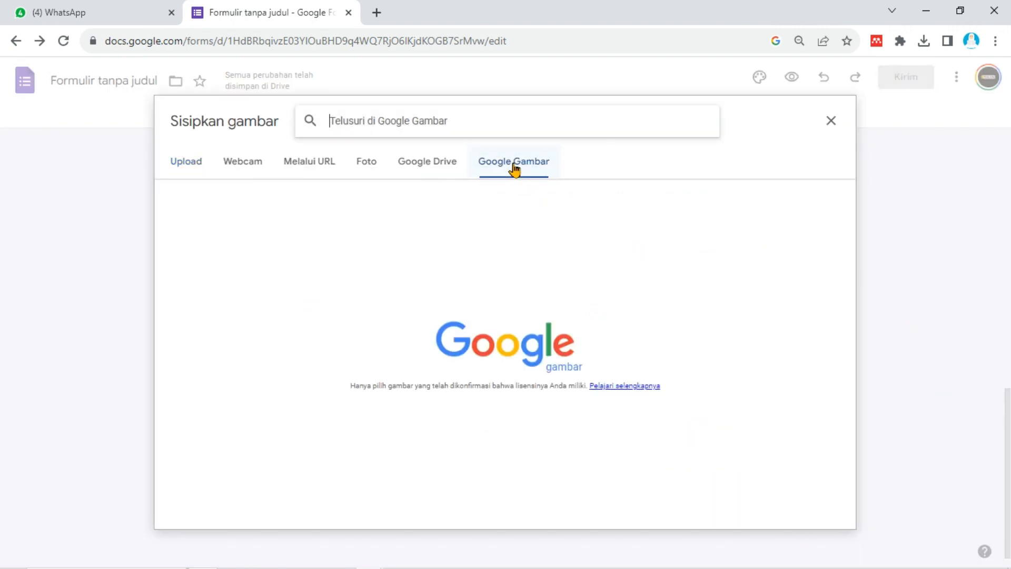
{"action": "left_click", "coordinate": [451, 116]}
{"action": "type", "text": "car cart"}
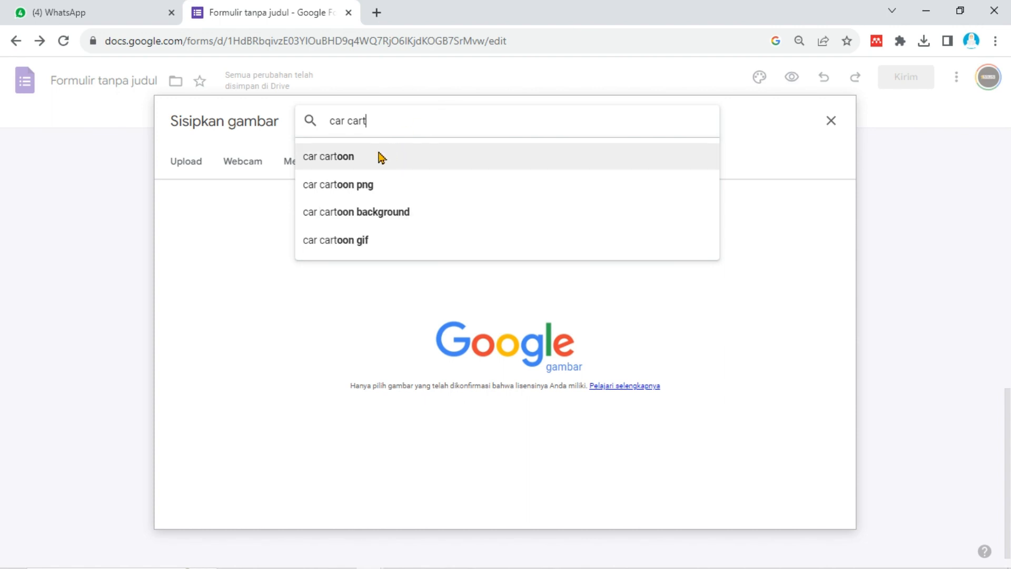
{"action": "left_click", "coordinate": [377, 156]}
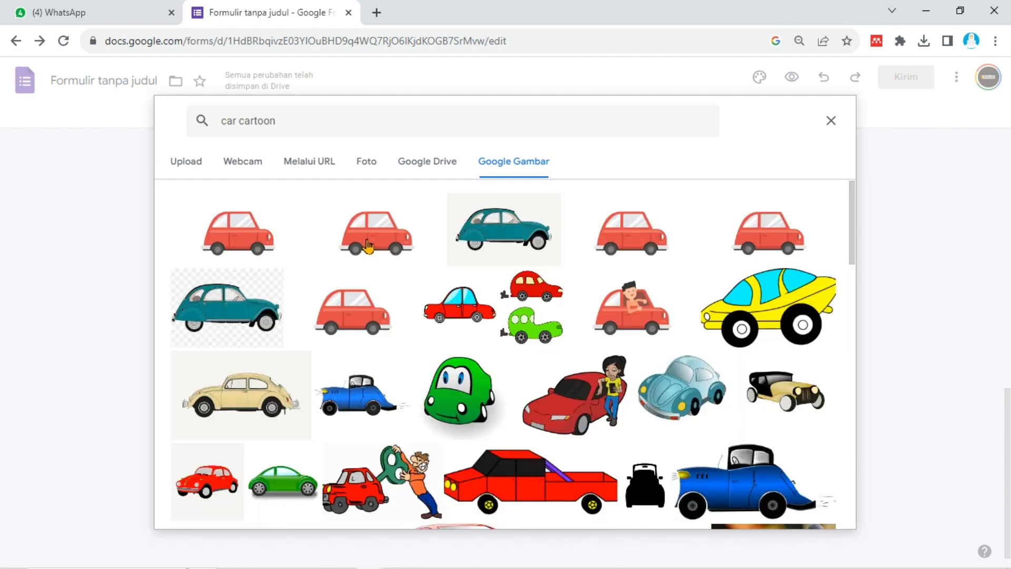
{"action": "left_click", "coordinate": [368, 246]}
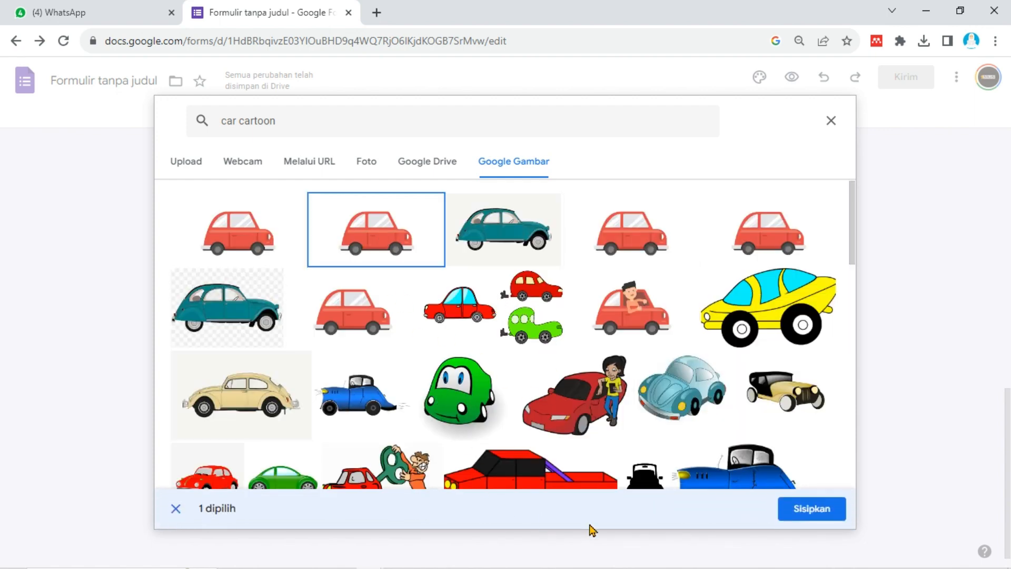
{"action": "left_click", "coordinate": [815, 509]}
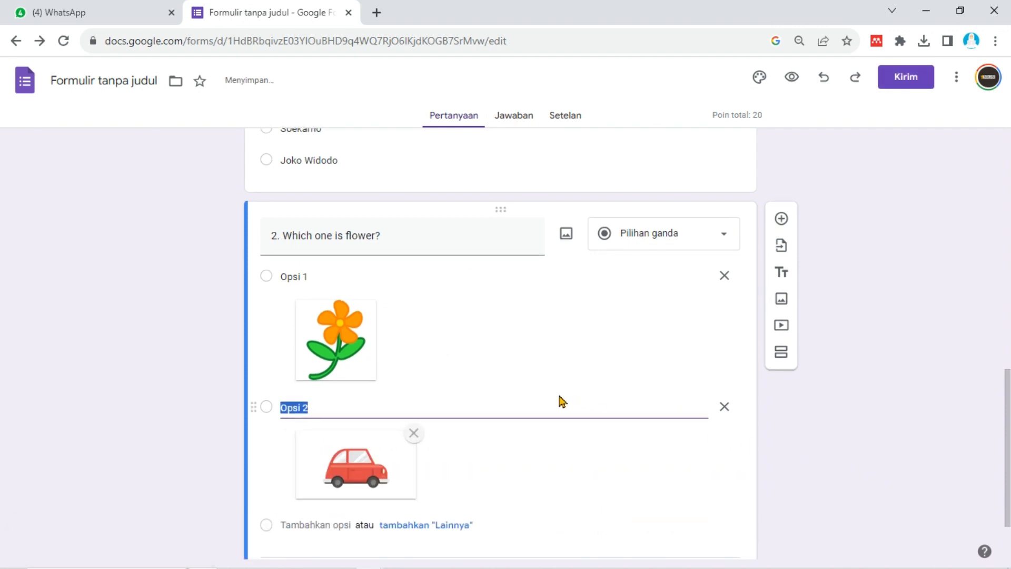
- Add a third option to question 2 and upload the tree picture "download" from the Downloads folder to it
{"action": "left_click", "coordinate": [325, 442]}
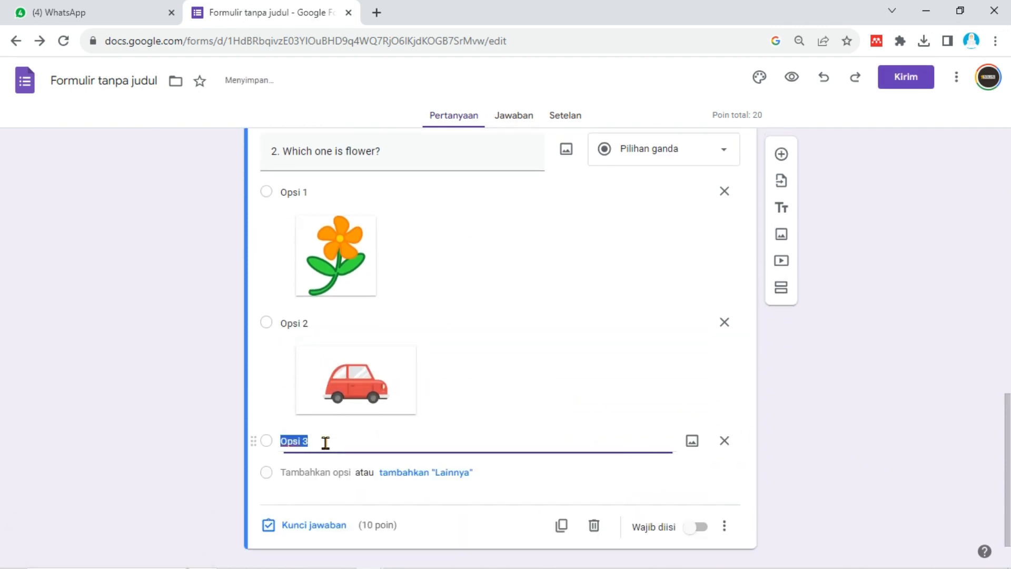
{"action": "left_click", "coordinate": [697, 445]}
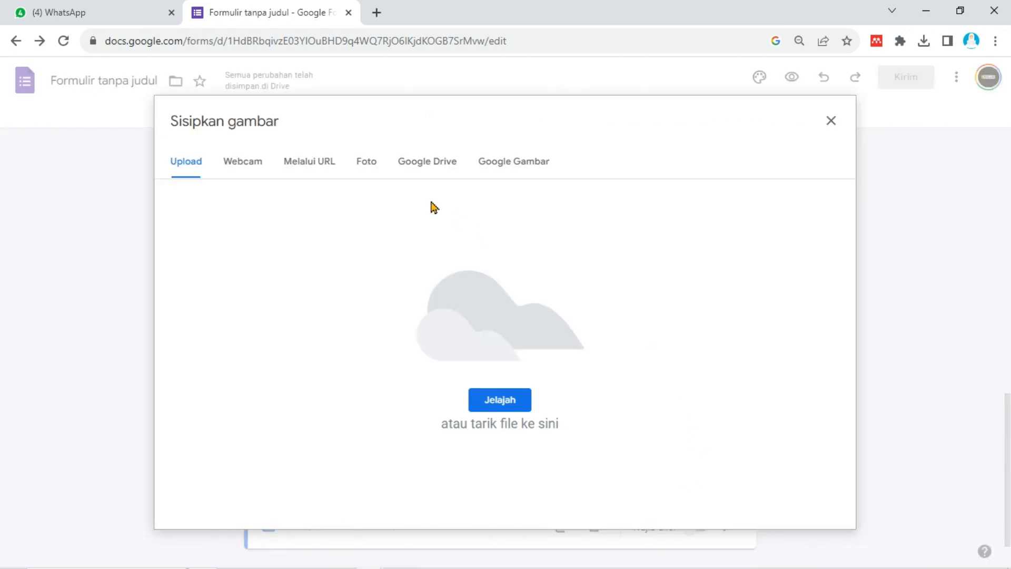
{"action": "left_click", "coordinate": [505, 403]}
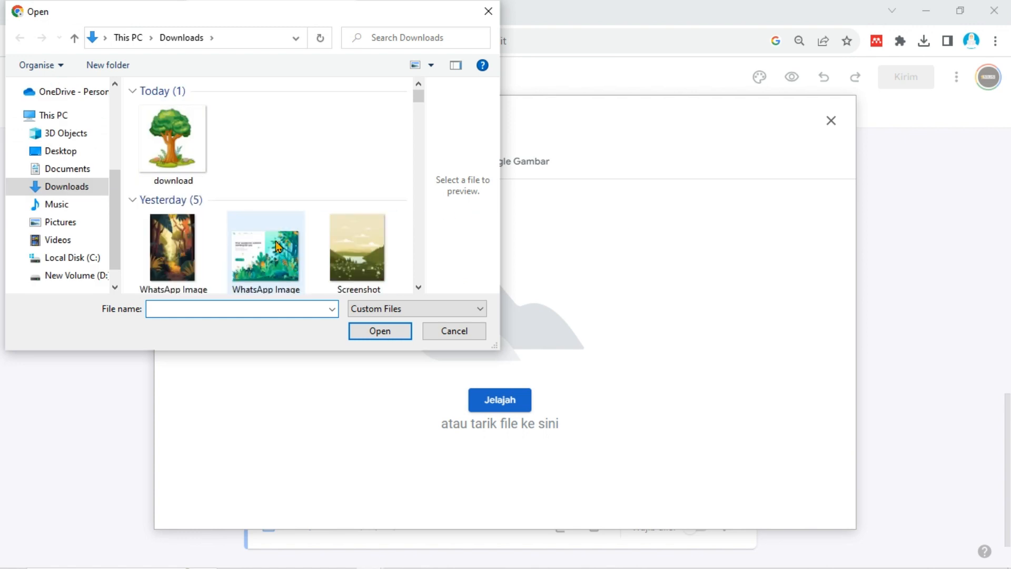
{"action": "left_click", "coordinate": [196, 166]}
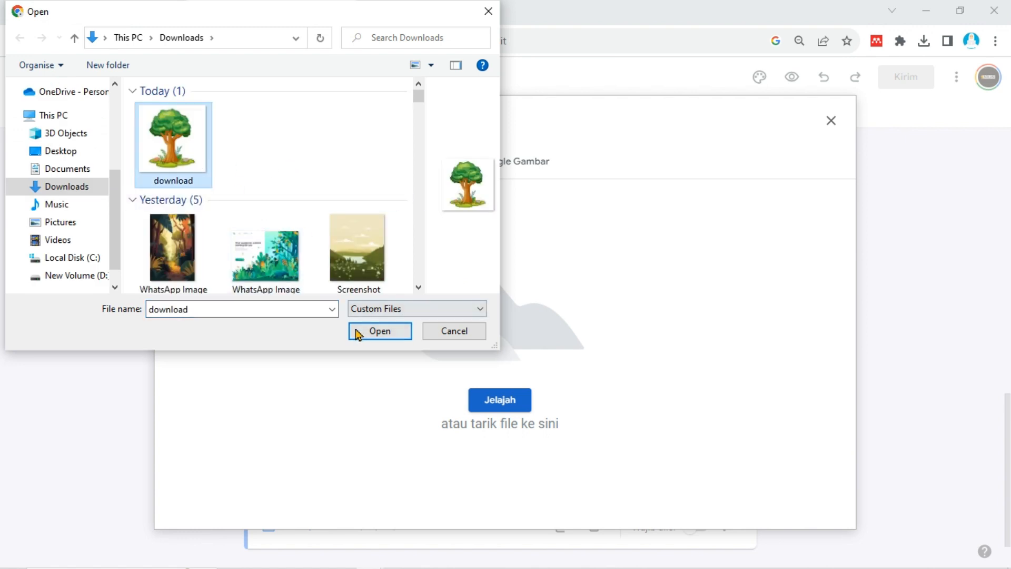
{"action": "left_click", "coordinate": [392, 309]}
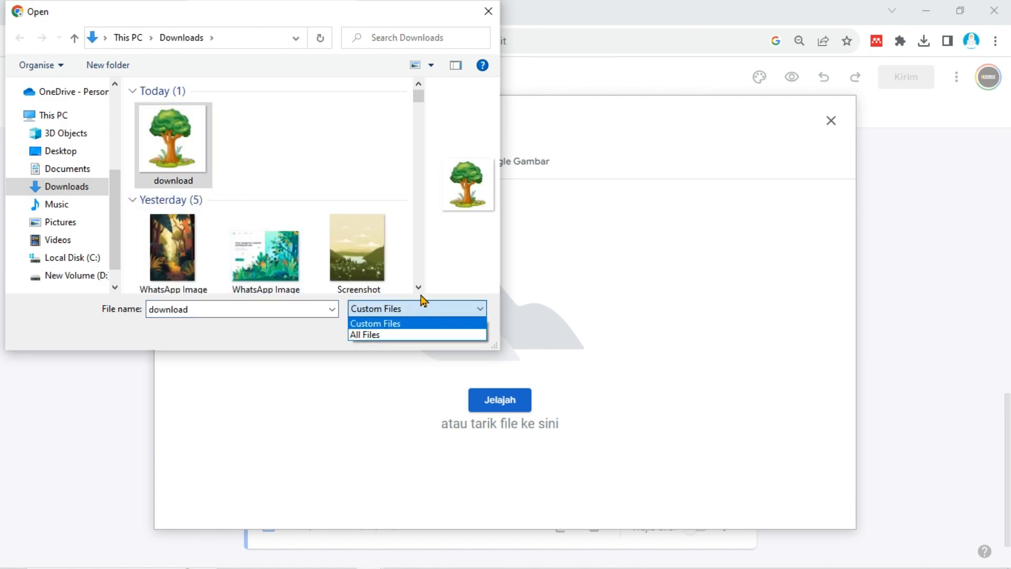
{"action": "left_click", "coordinate": [408, 321]}
{"action": "left_click", "coordinate": [396, 330]}
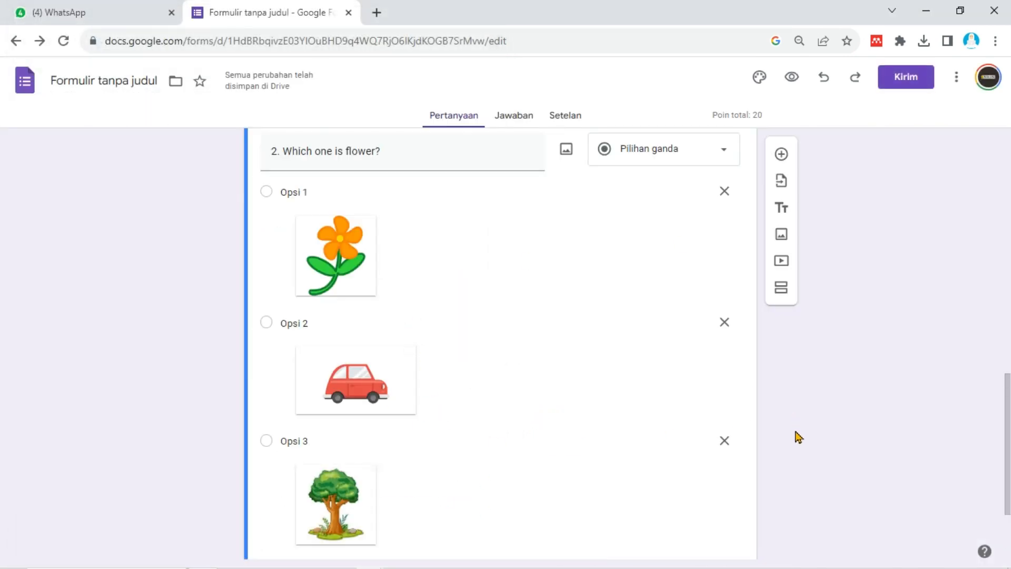
- Check the questions in the "Pilihan Ganda" section and make question 2 required
{"action": "scroll", "coordinate": [792, 448], "scroll_direction": "down", "scroll_amount": 2}
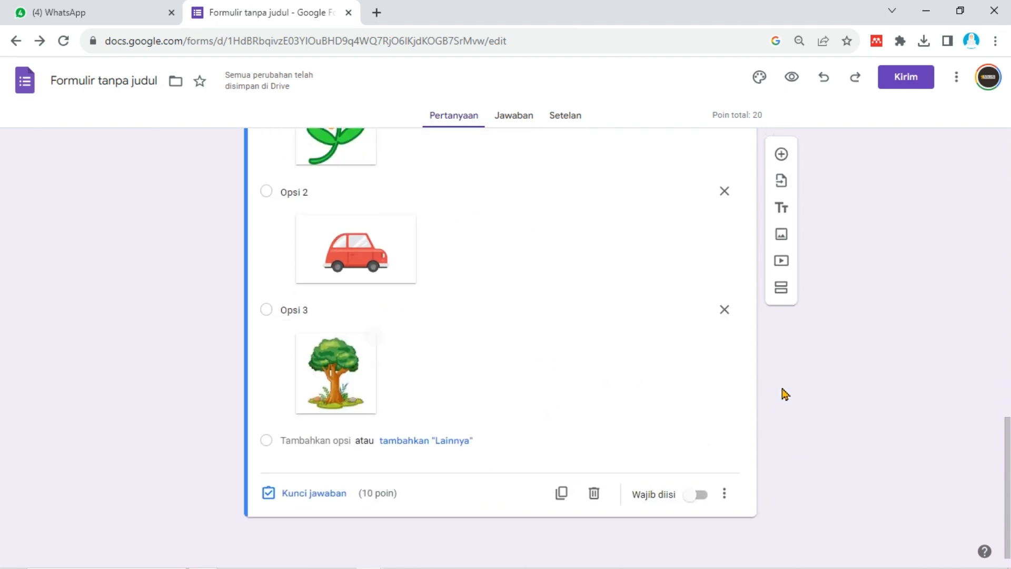
{"action": "scroll", "coordinate": [849, 452], "scroll_direction": "up", "scroll_amount": 3}
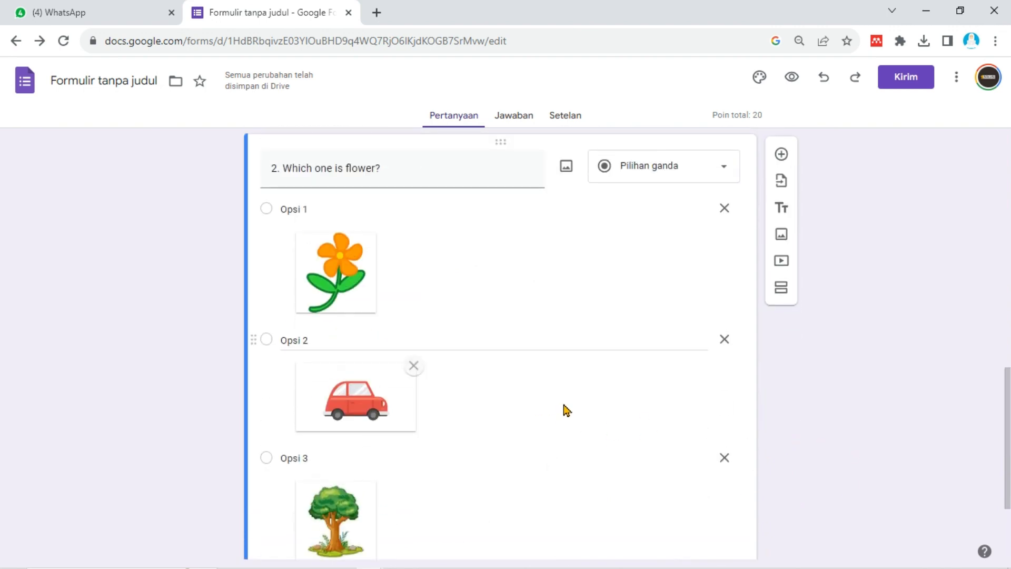
{"action": "scroll", "coordinate": [579, 418], "scroll_direction": "down", "scroll_amount": 1}
{"action": "scroll", "coordinate": [848, 428], "scroll_direction": "up", "scroll_amount": 7}
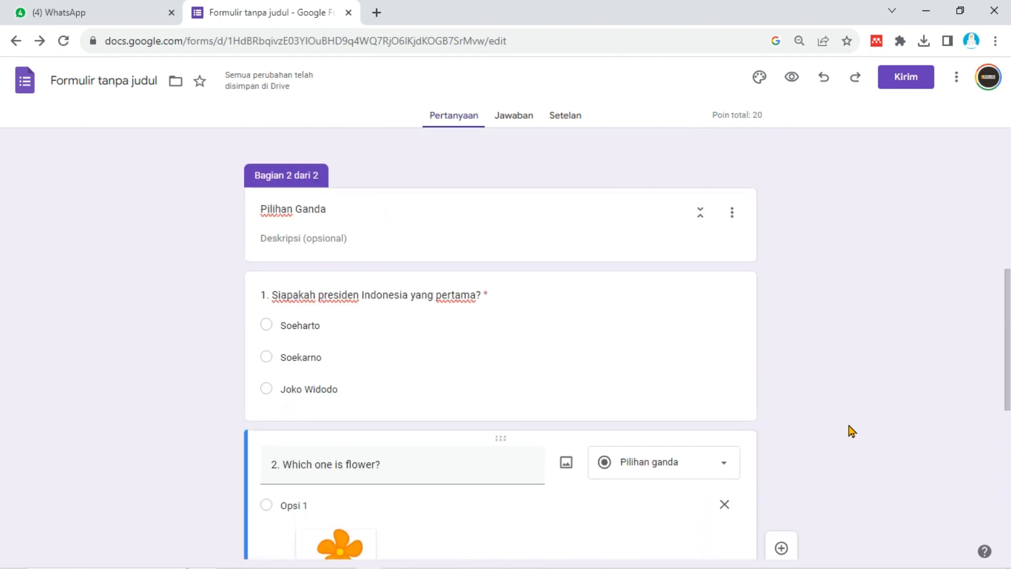
{"action": "scroll", "coordinate": [849, 430], "scroll_direction": "down", "scroll_amount": 1}
{"action": "scroll", "coordinate": [852, 431], "scroll_direction": "down", "scroll_amount": 8}
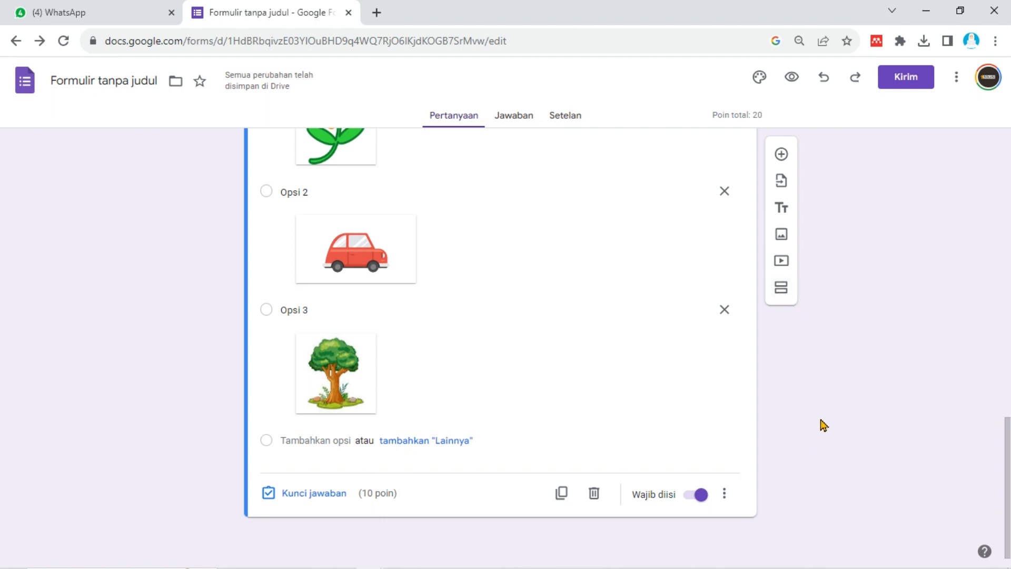
- Add a new section titled "Essay" after question 2 of the "Pilihan Ganda" section
{"action": "scroll", "coordinate": [826, 421], "scroll_direction": "up", "scroll_amount": 3}
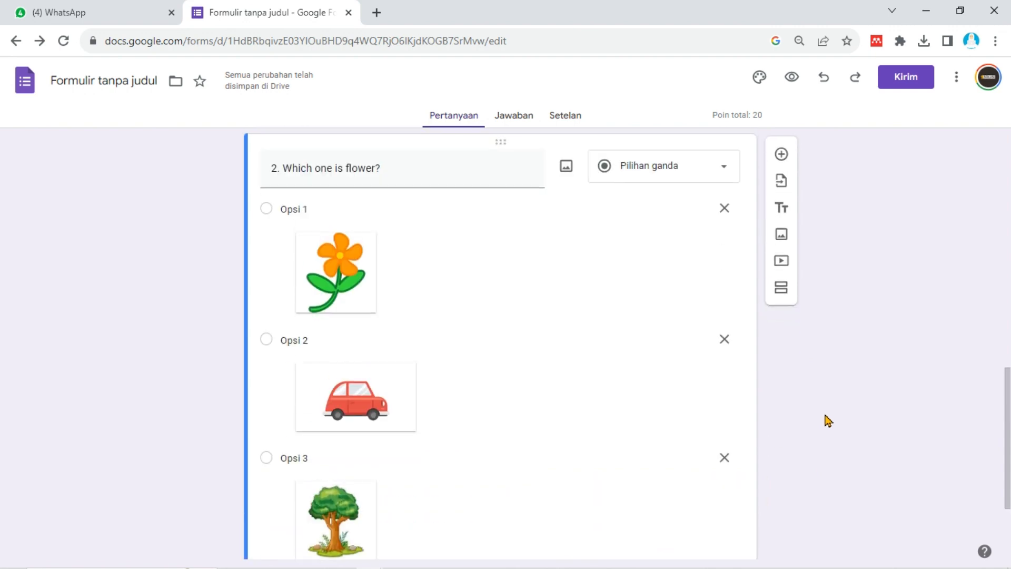
{"action": "scroll", "coordinate": [827, 420], "scroll_direction": "up", "scroll_amount": 3}
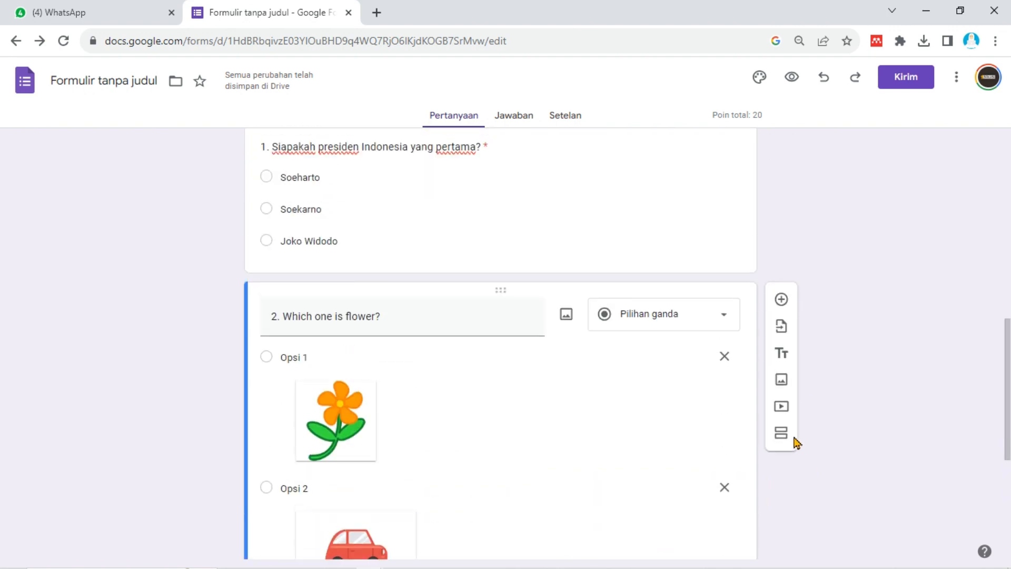
{"action": "scroll", "coordinate": [869, 460], "scroll_direction": "up", "scroll_amount": 3}
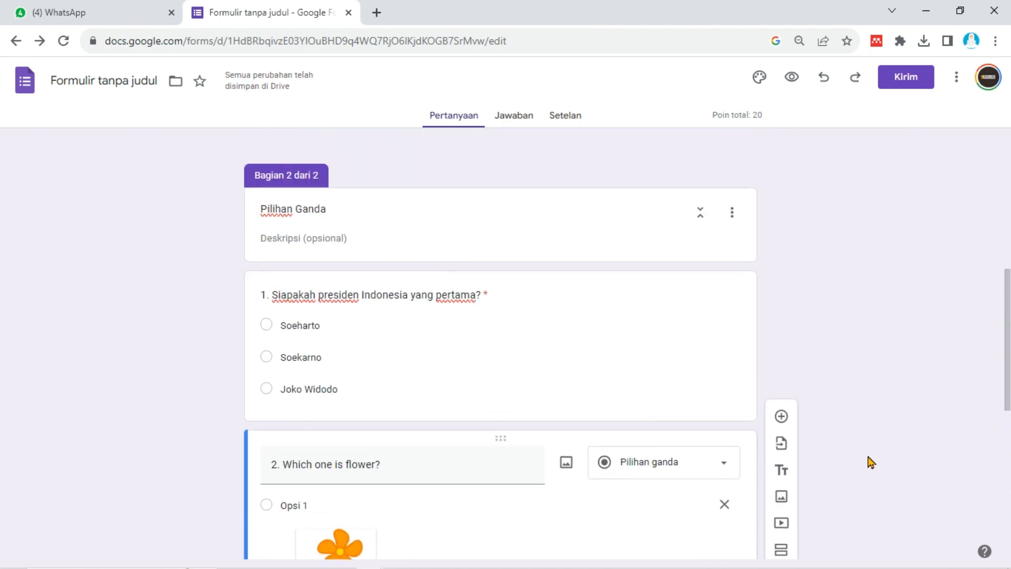
{"action": "scroll", "coordinate": [869, 460], "scroll_direction": "down", "scroll_amount": 9}
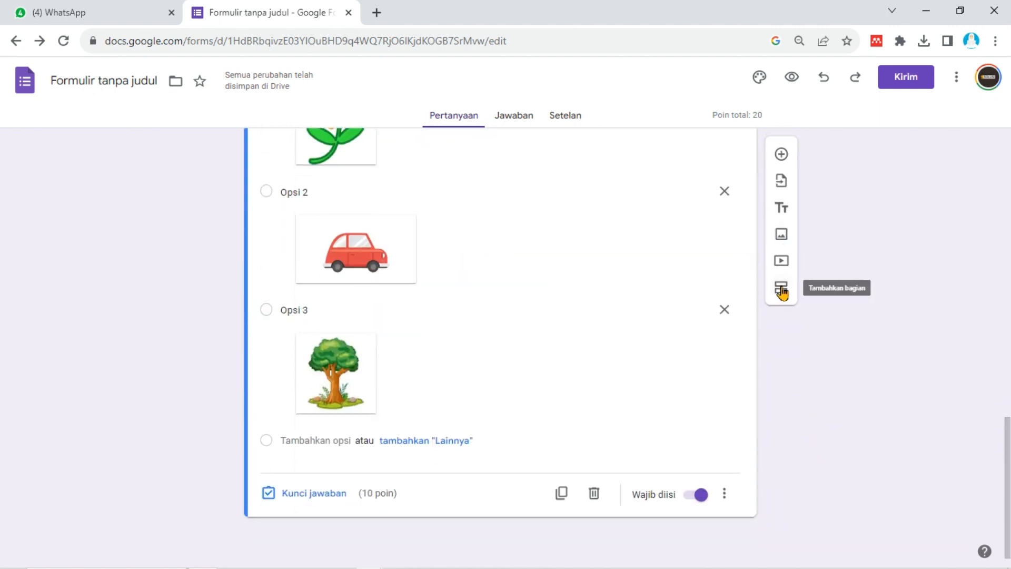
{"action": "left_click", "coordinate": [781, 289]}
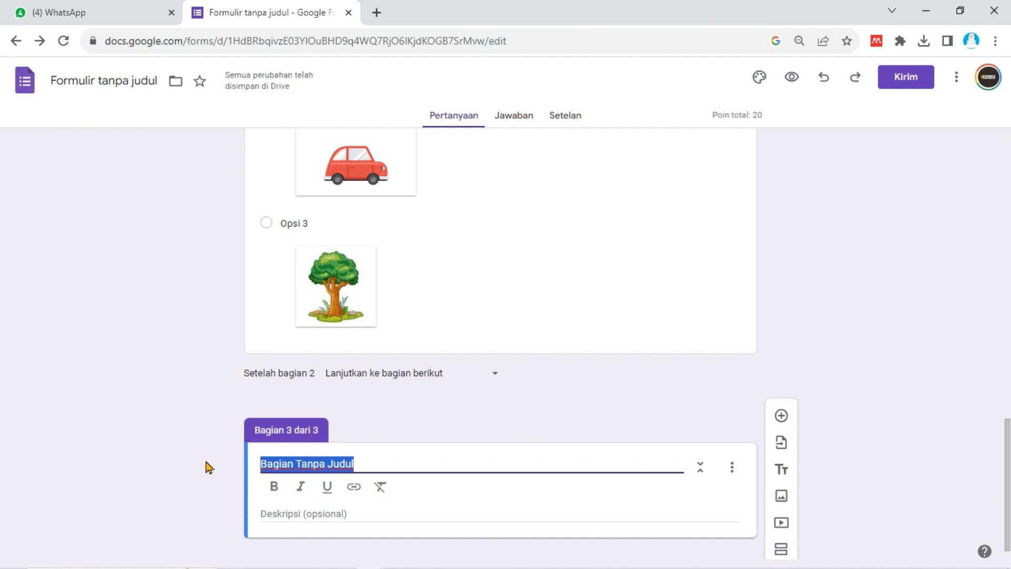
{"action": "type", "text": "Essay"}
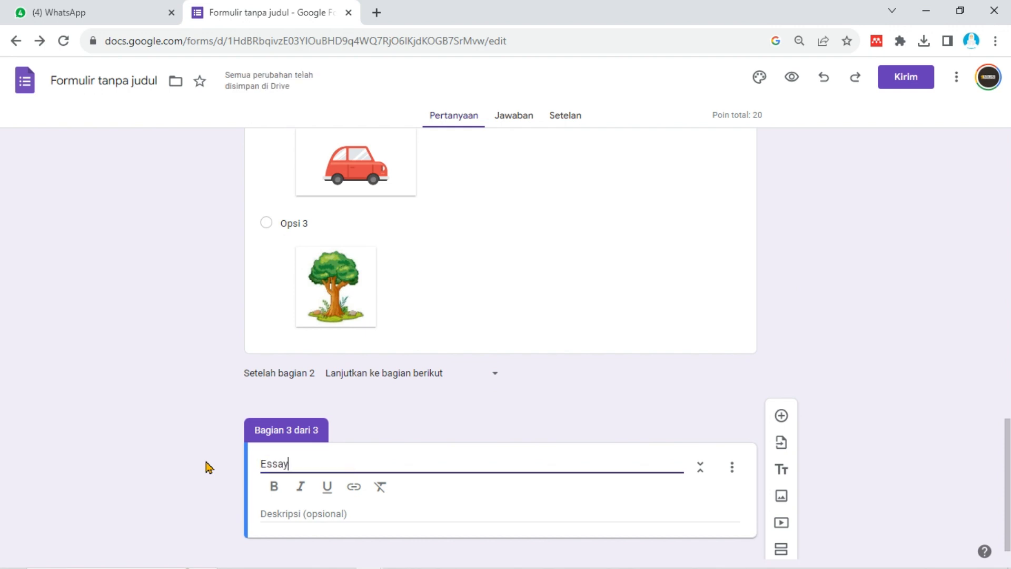
- Add a "Jawaban singkat" question reading "20 : 5 = ...." to the "Essay" section
{"action": "scroll", "coordinate": [209, 467], "scroll_direction": "down", "scroll_amount": 1}
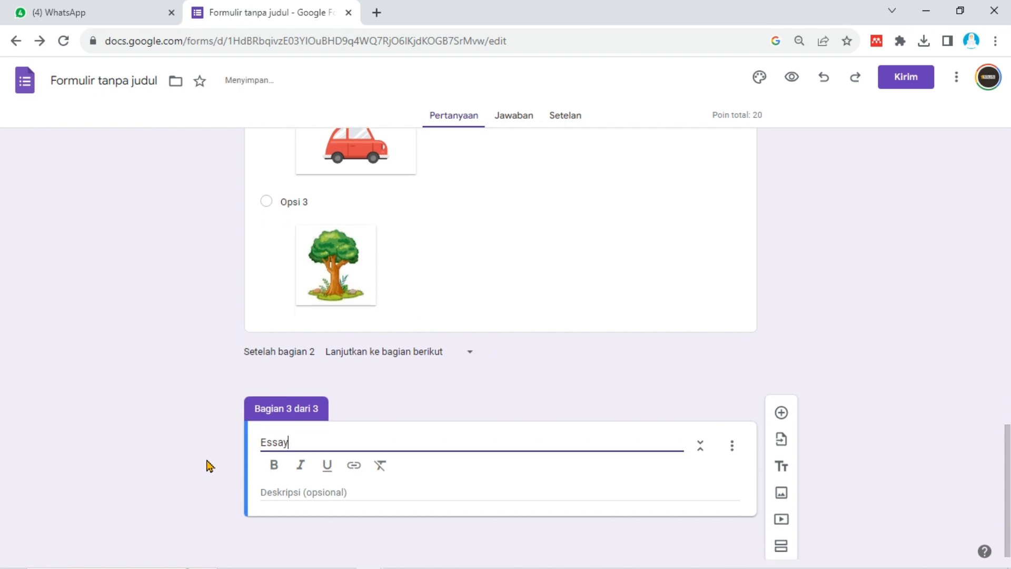
{"action": "left_click", "coordinate": [781, 415]}
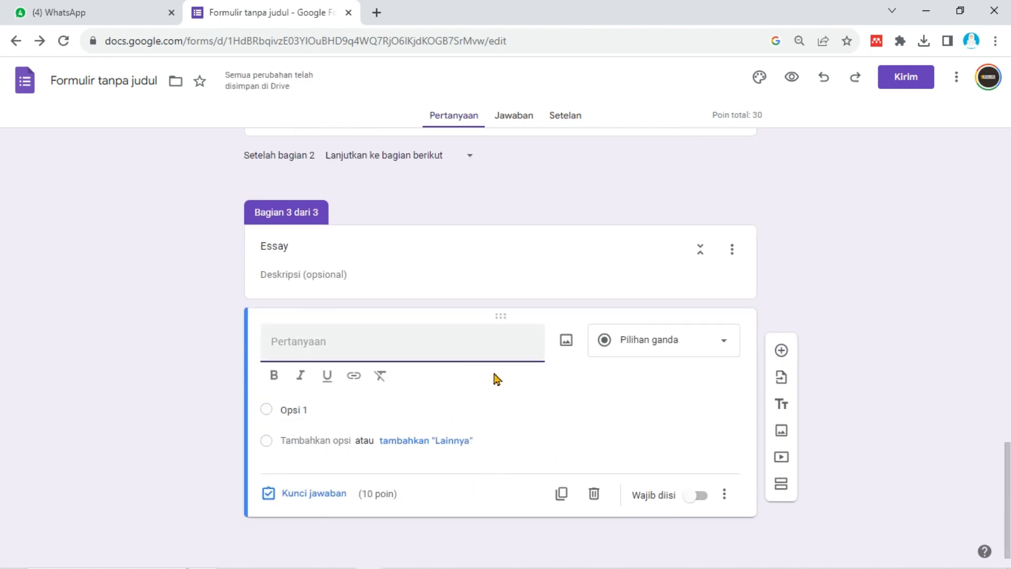
{"action": "left_click", "coordinate": [696, 349]}
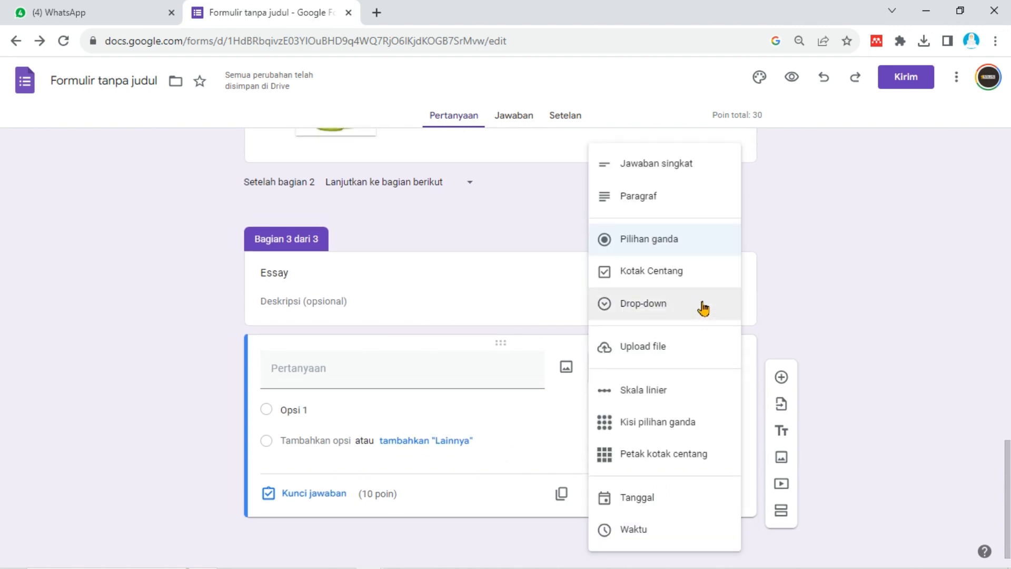
{"action": "left_click", "coordinate": [687, 171]}
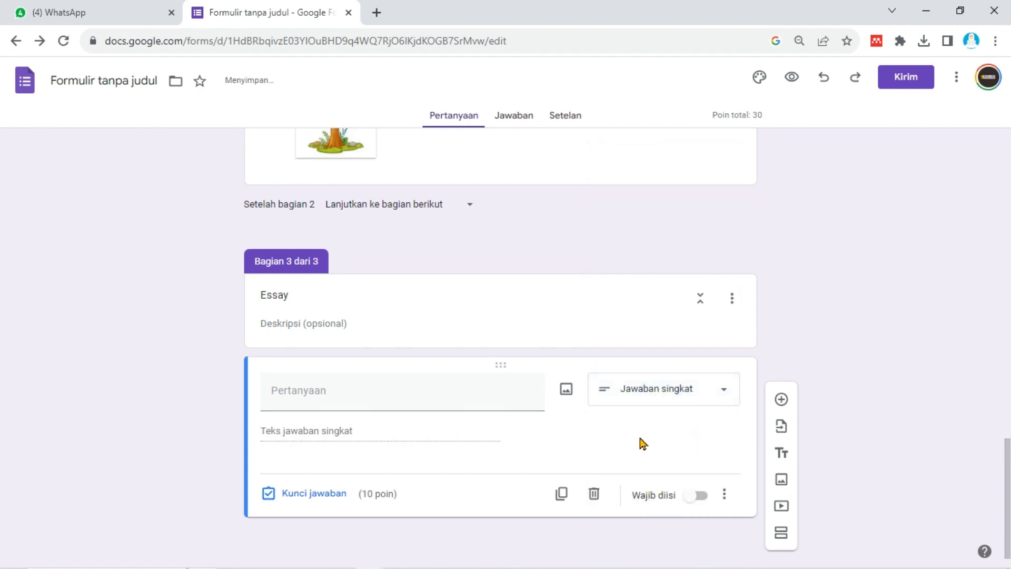
{"action": "left_click", "coordinate": [389, 393]}
{"action": "type", "text": "20 "}
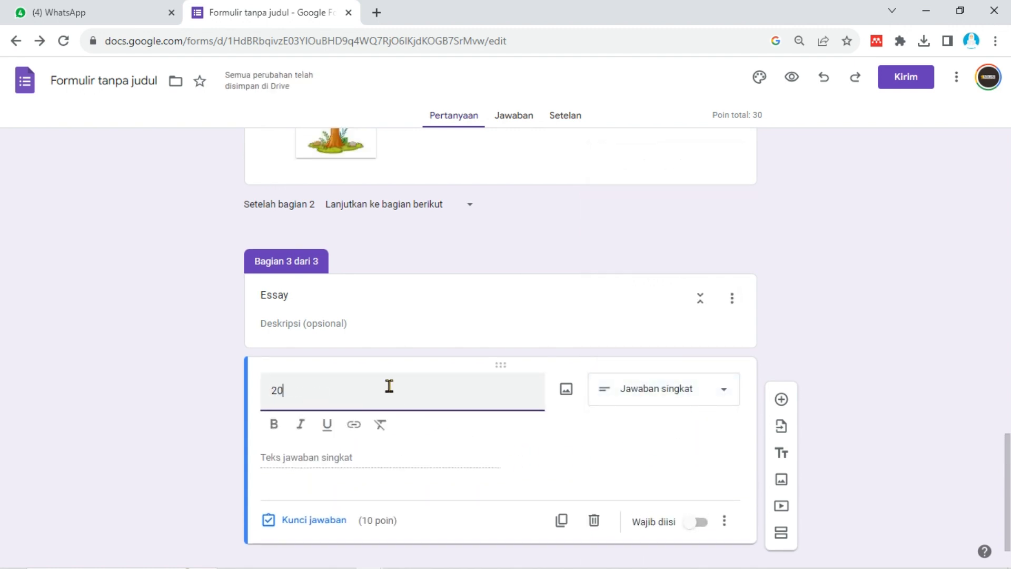
{"action": "type", "text": ":5 = ...."}
{"action": "scroll", "coordinate": [404, 463], "scroll_direction": "down", "scroll_amount": 1}
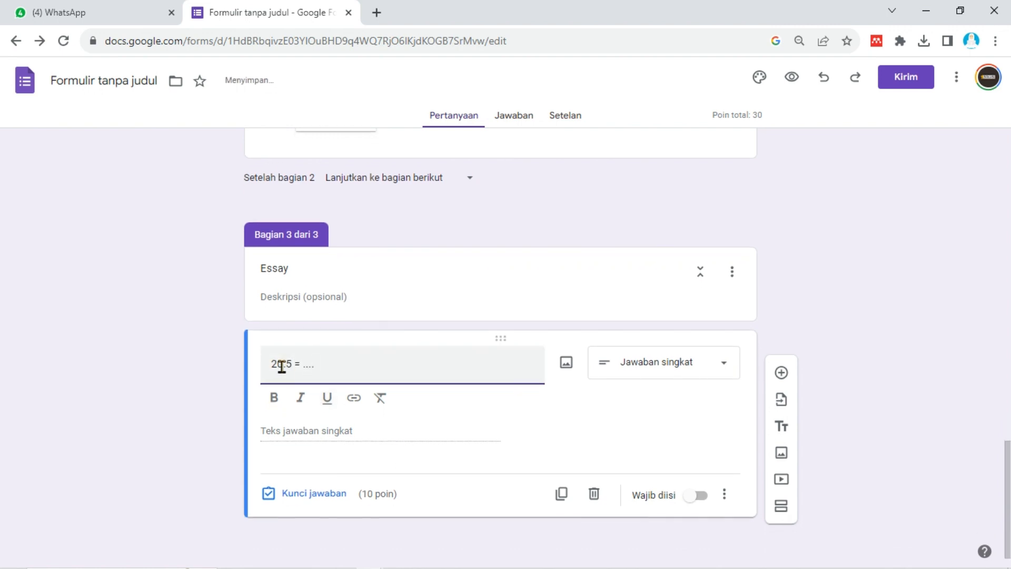
{"action": "left_click", "coordinate": [283, 366]}
{"action": "left_click", "coordinate": [291, 367]}
{"action": "left_click", "coordinate": [836, 397]}
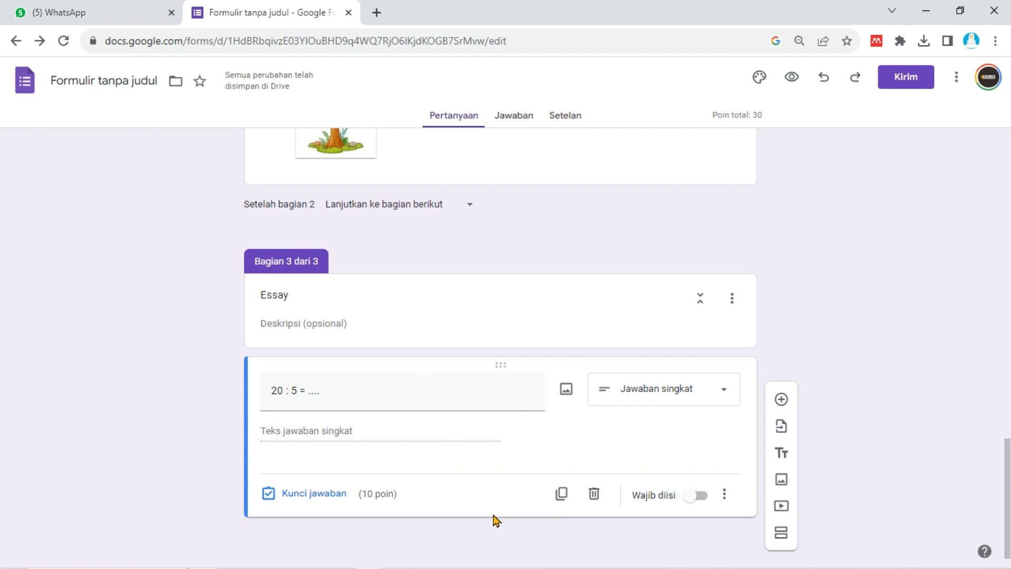
- Add response validation to the "20 : 5 = ...." question with the rule "Angka" and "Adalah angka"
{"action": "left_click", "coordinate": [725, 495]}
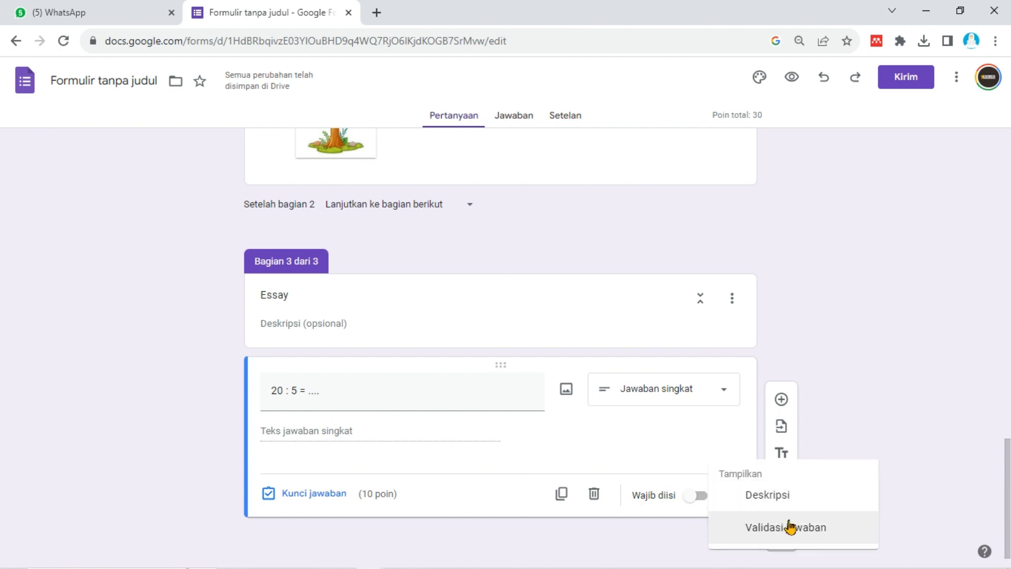
{"action": "left_click", "coordinate": [855, 529]}
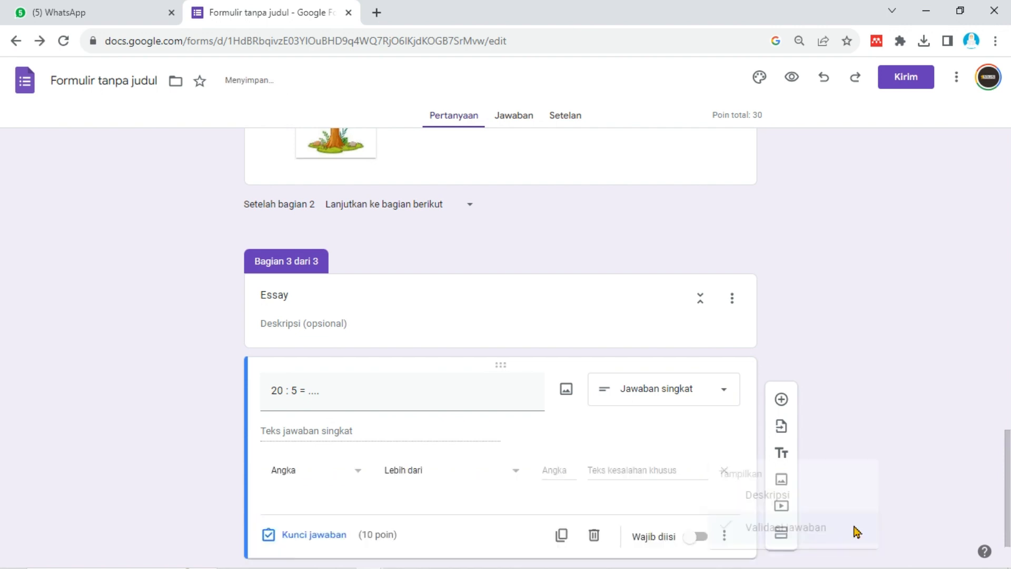
{"action": "left_click", "coordinate": [482, 438]}
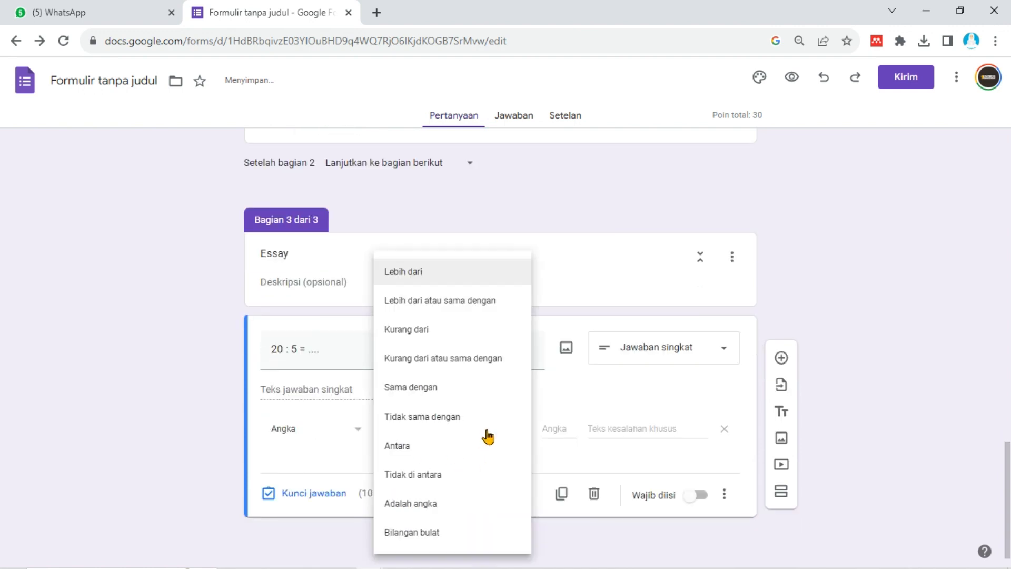
{"action": "left_click", "coordinate": [469, 504]}
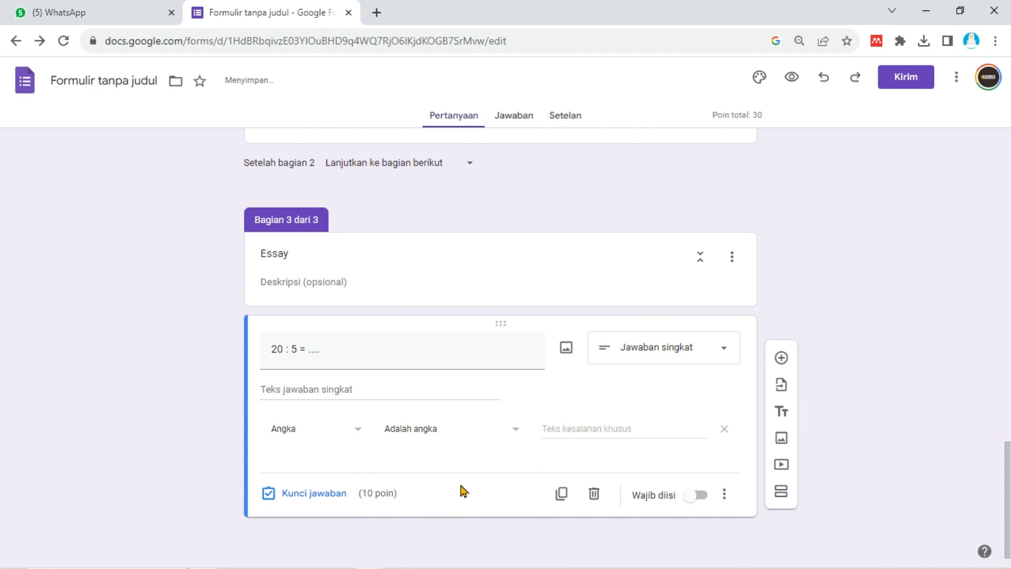
- Set 4 as the correct answer of the "20 : 5 = ...." question and make the question required
{"action": "left_click", "coordinate": [319, 495]}
{"action": "left_click", "coordinate": [335, 417]}
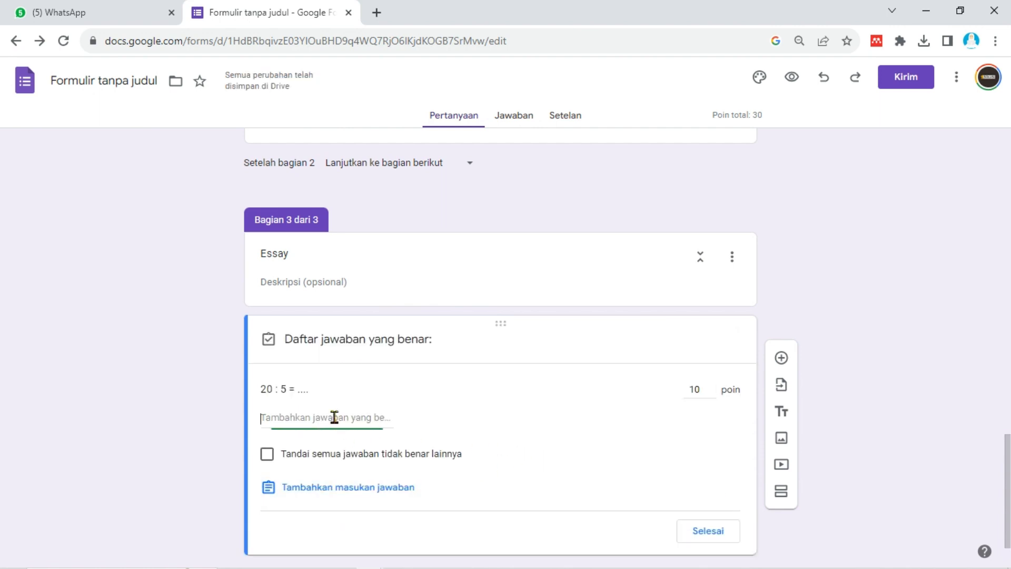
{"action": "type", "text": "4"}
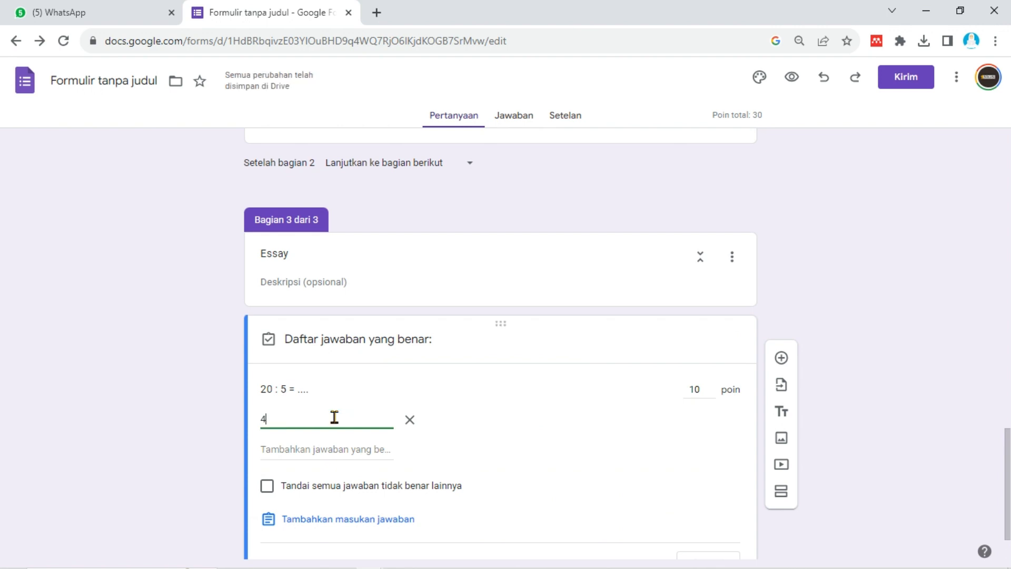
{"action": "scroll", "coordinate": [526, 510], "scroll_direction": "down", "scroll_amount": 1}
{"action": "left_click", "coordinate": [693, 496]}
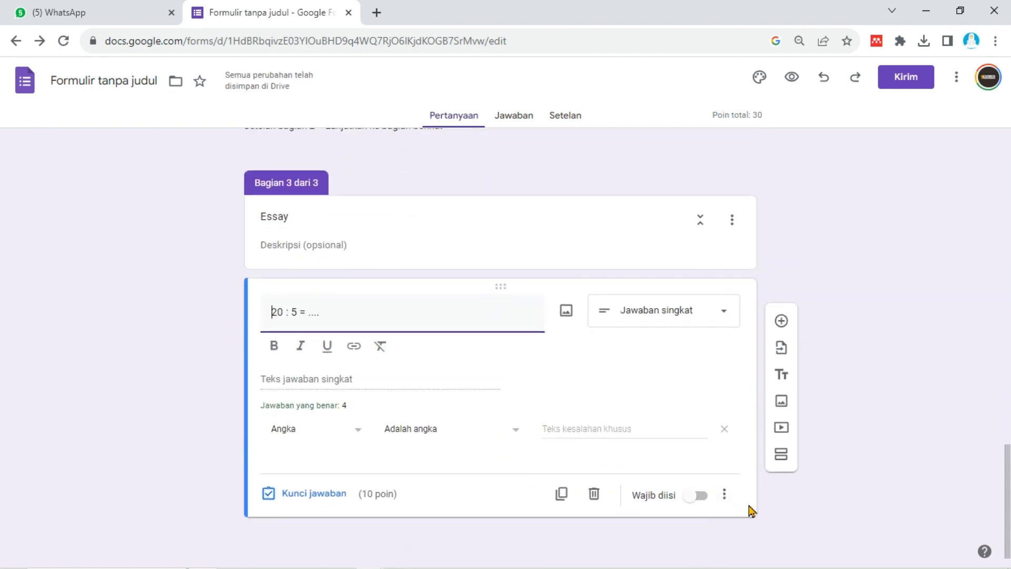
{"action": "left_click", "coordinate": [695, 507]}
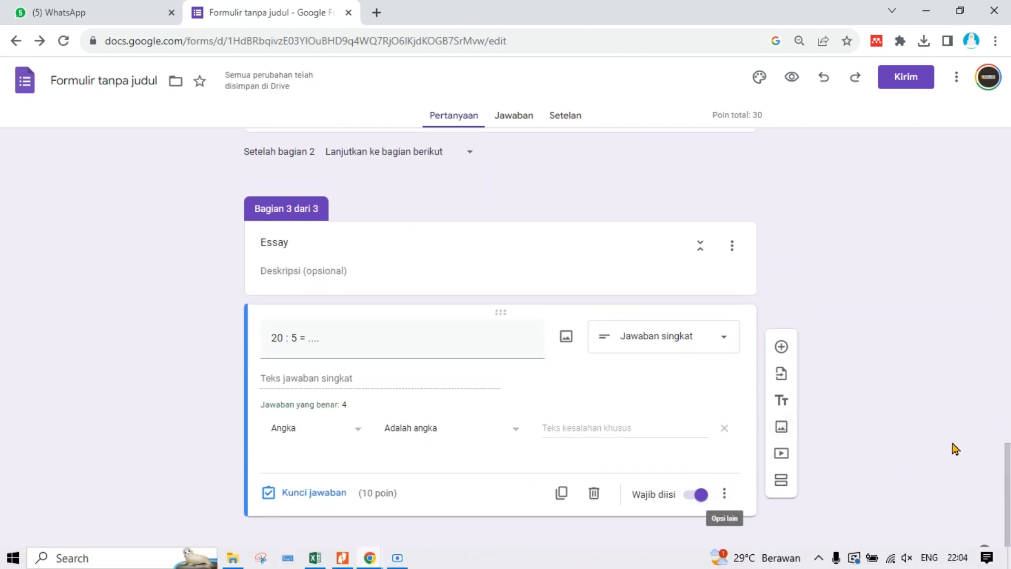
- Add another blank question below "20 : 5 = ...." in the "Essay" section
{"action": "left_click", "coordinate": [782, 348]}
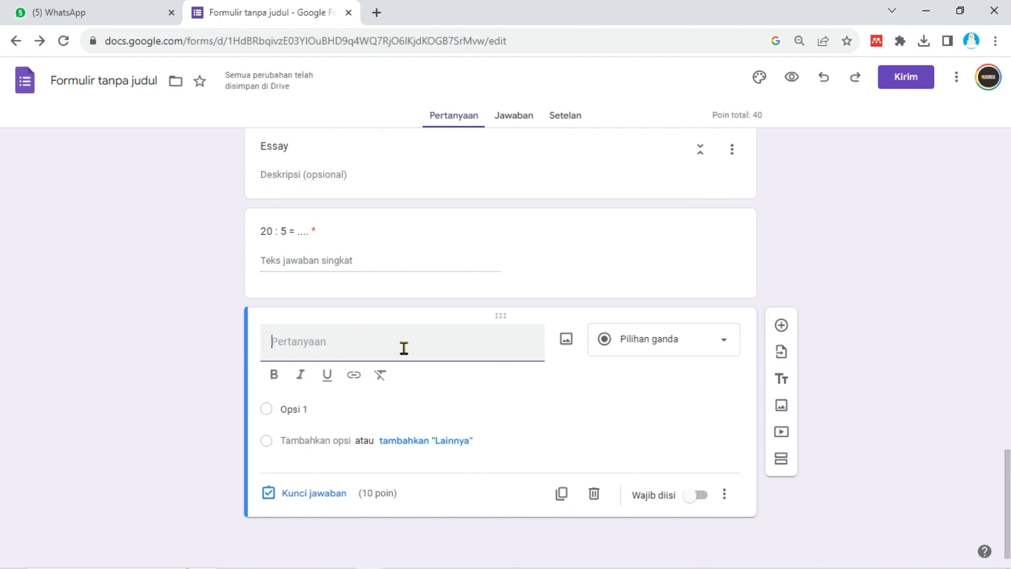
{"action": "scroll", "coordinate": [404, 350], "scroll_direction": "up", "scroll_amount": 3}
{"action": "scroll", "coordinate": [379, 459], "scroll_direction": "down", "scroll_amount": 3}
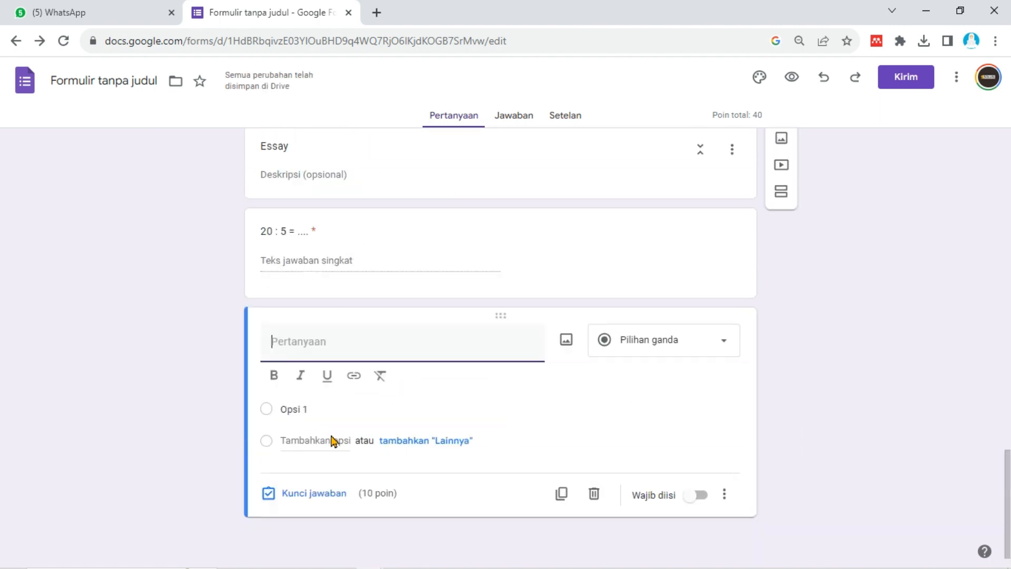
- Number the division question with "3." and make its text "20 : 5 = ...." bold
{"action": "left_click", "coordinate": [263, 231]}
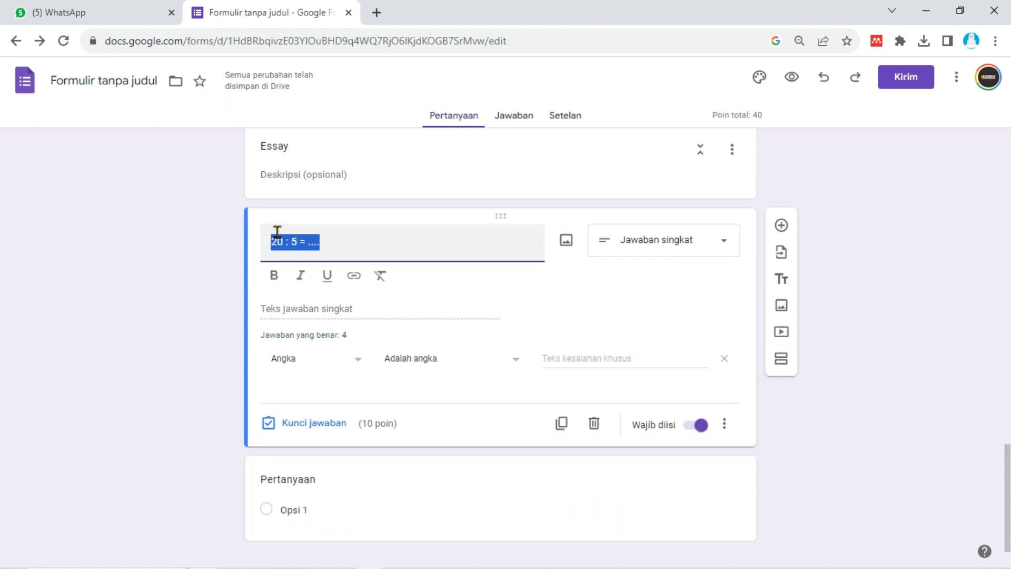
{"action": "left_click", "coordinate": [273, 237]}
{"action": "type", "text": "3."}
{"action": "left_click_drag", "start_coordinate": [346, 243], "coordinate": [287, 243]}
{"action": "left_click", "coordinate": [278, 279]}
{"action": "left_click", "coordinate": [419, 249]}
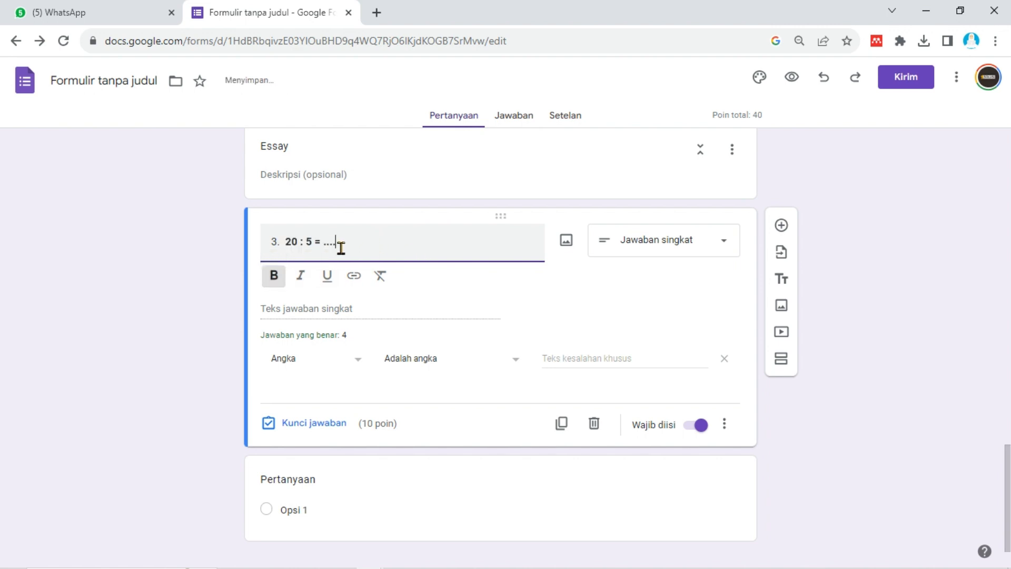
{"action": "scroll", "coordinate": [418, 253], "scroll_direction": "down", "scroll_amount": 1}
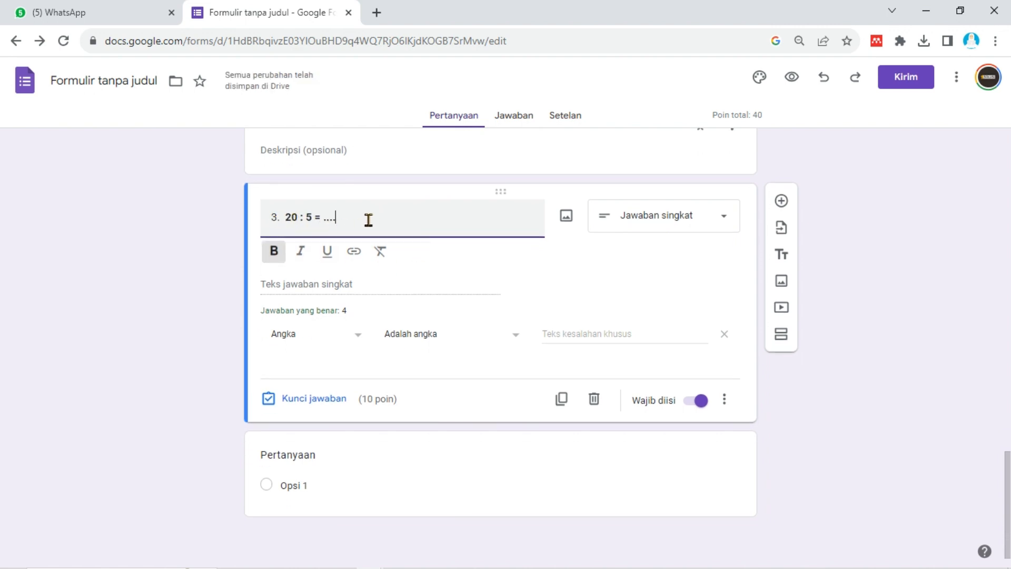
{"action": "left_click", "coordinate": [282, 217]}
- Fill the blank question with "Bagaimana pendapatmu mengenai perilaku bullying" and make it a required "Paragraf" question
{"action": "left_click", "coordinate": [348, 467]}
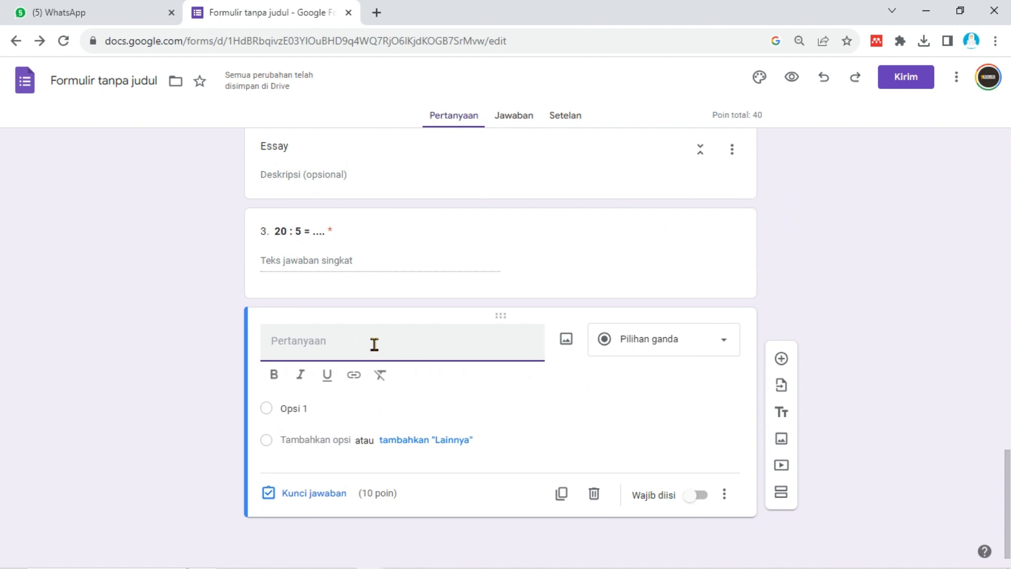
{"action": "type", "text": "Bagaimana "}
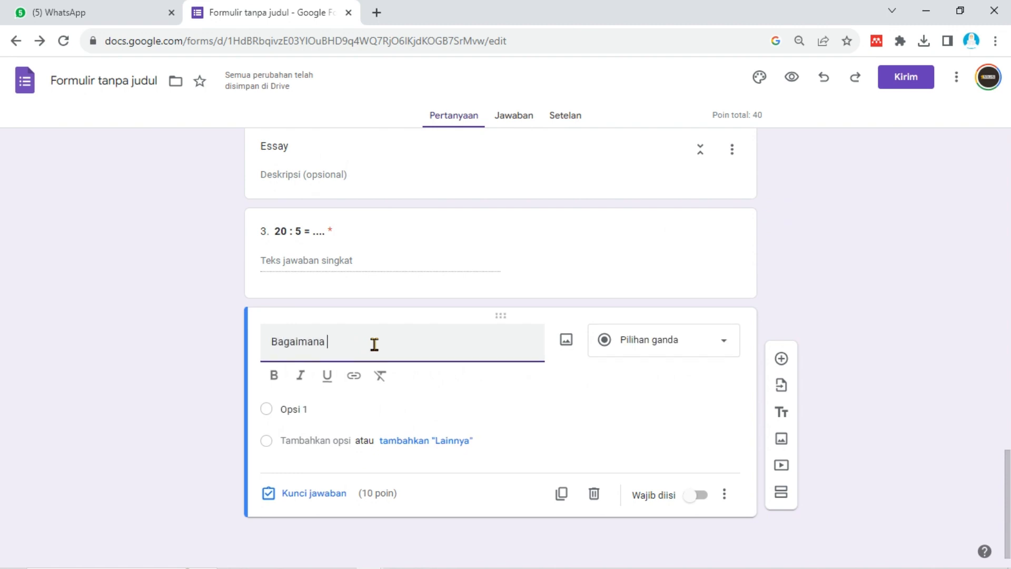
{"action": "type", "text": "pendapatmu mengenai buril"}
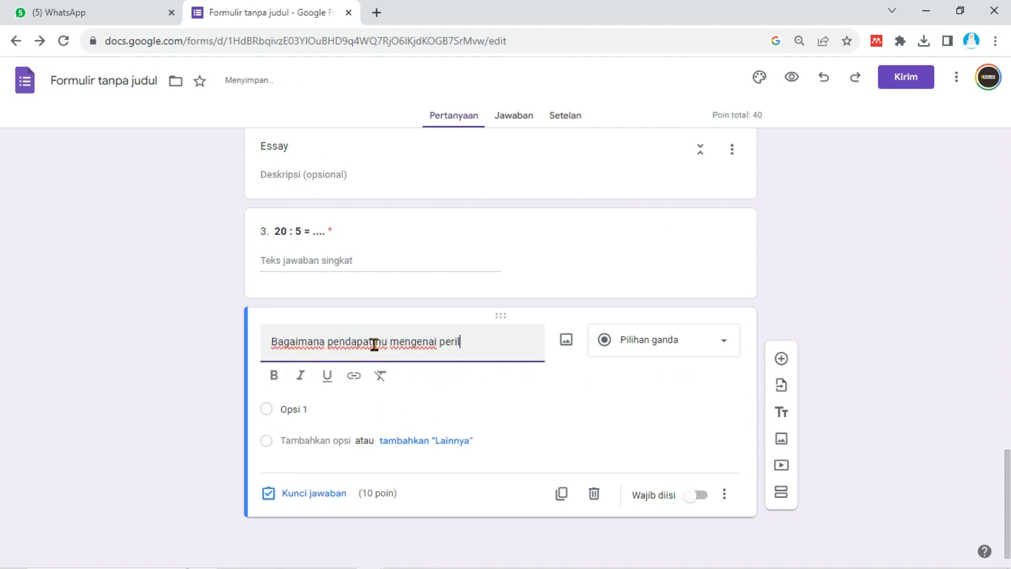
{"action": "type", "text": "aku bullying"}
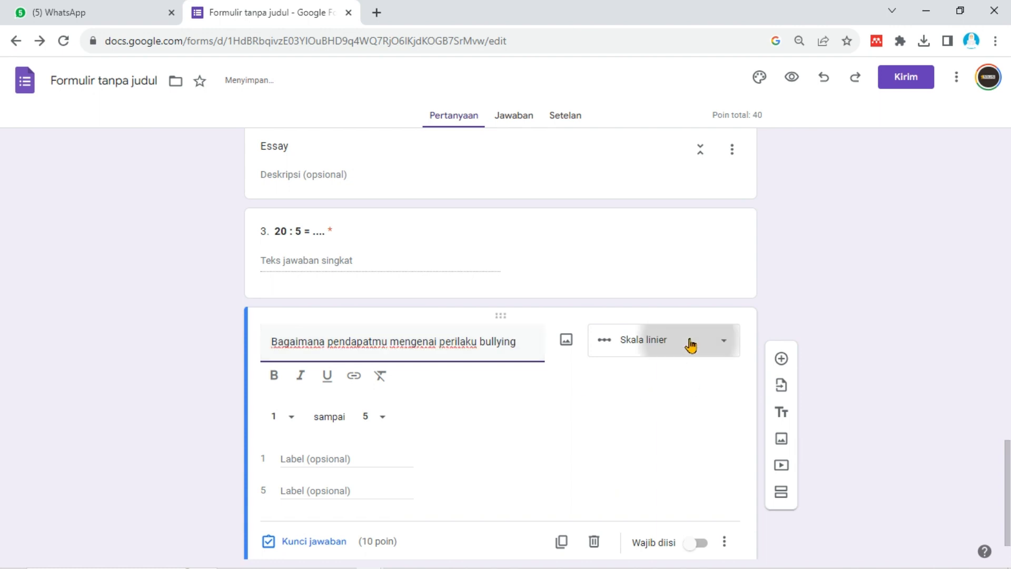
{"action": "left_click", "coordinate": [690, 345]}
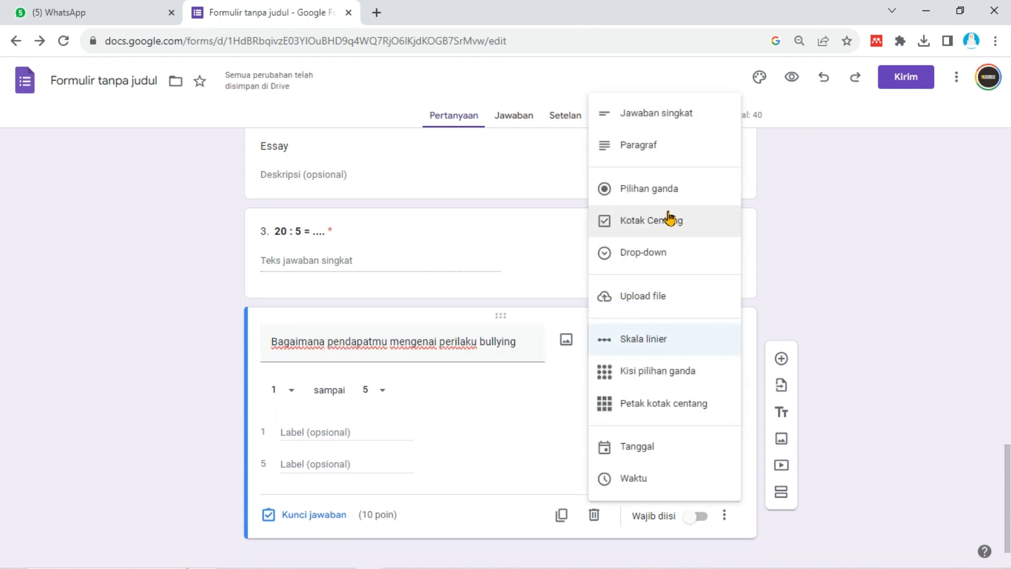
{"action": "left_click", "coordinate": [659, 153]}
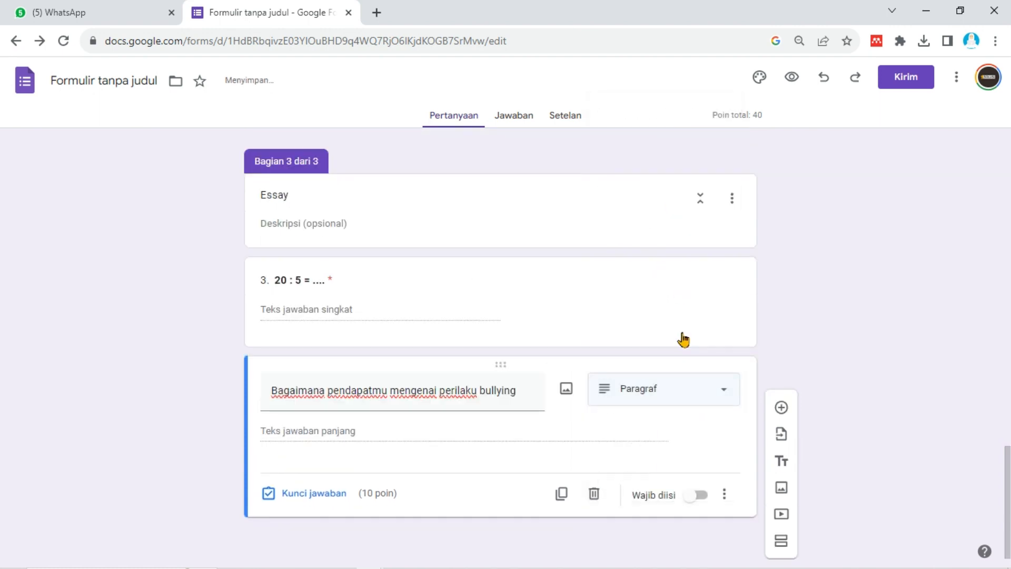
{"action": "left_click", "coordinate": [694, 496]}
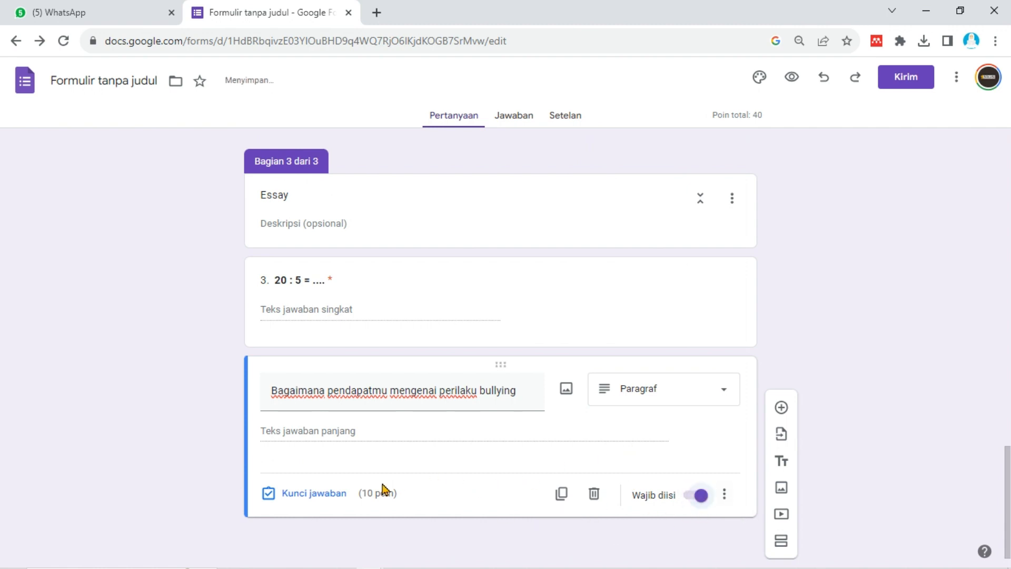
- Set the points of the "Bagaimana pendapatmu mengenai perilaku bullying" question to 0
{"action": "left_click", "coordinate": [323, 495]}
{"action": "left_click", "coordinate": [483, 413]}
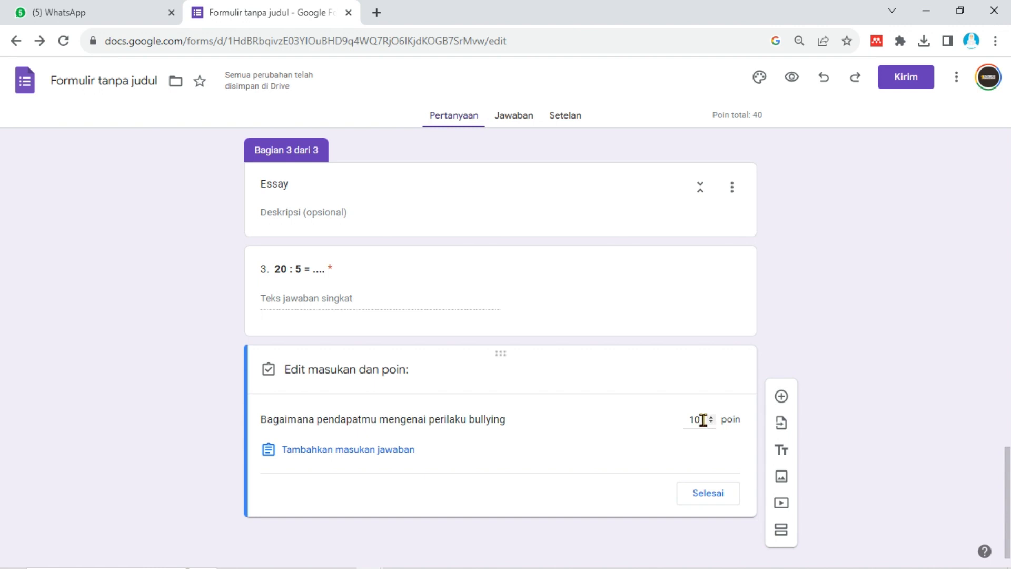
{"action": "left_click_drag", "start_coordinate": [704, 419], "coordinate": [660, 424]}
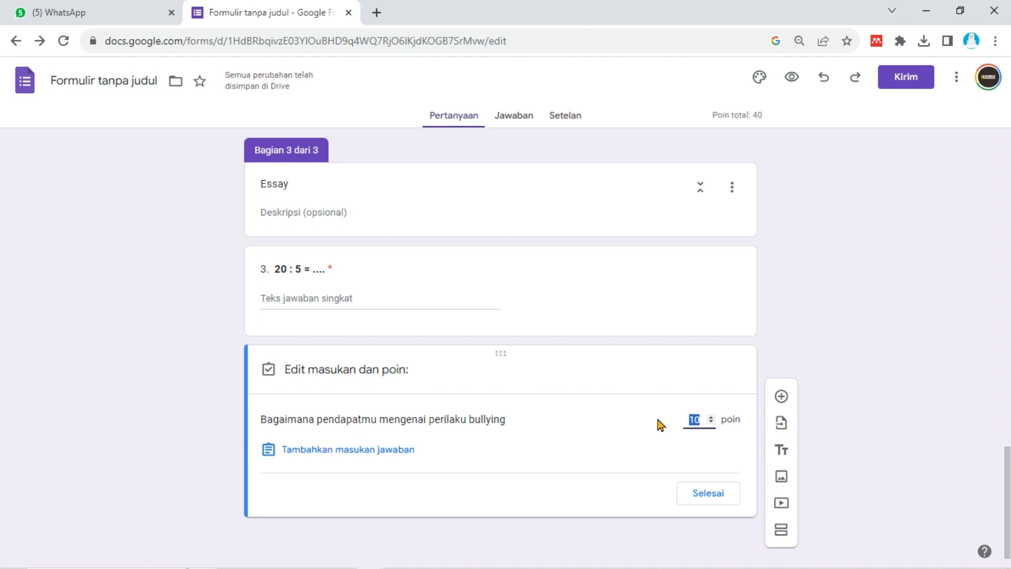
{"action": "left_click", "coordinate": [606, 450]}
{"action": "left_click", "coordinate": [709, 493]}
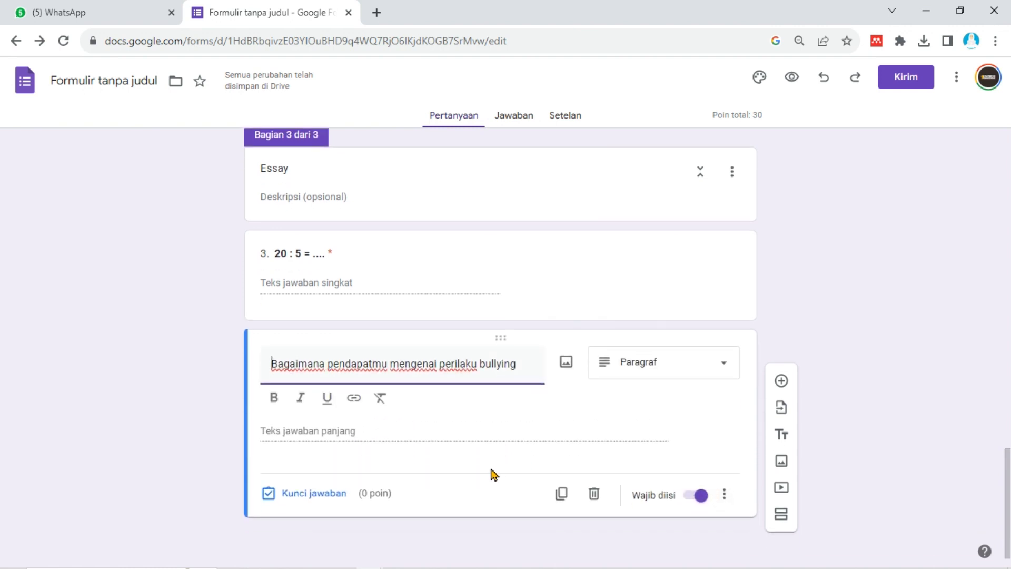
- End the bullying question with a question mark and number it with "4."
{"action": "type", "text": "?"}
{"action": "left_click", "coordinate": [650, 428]}
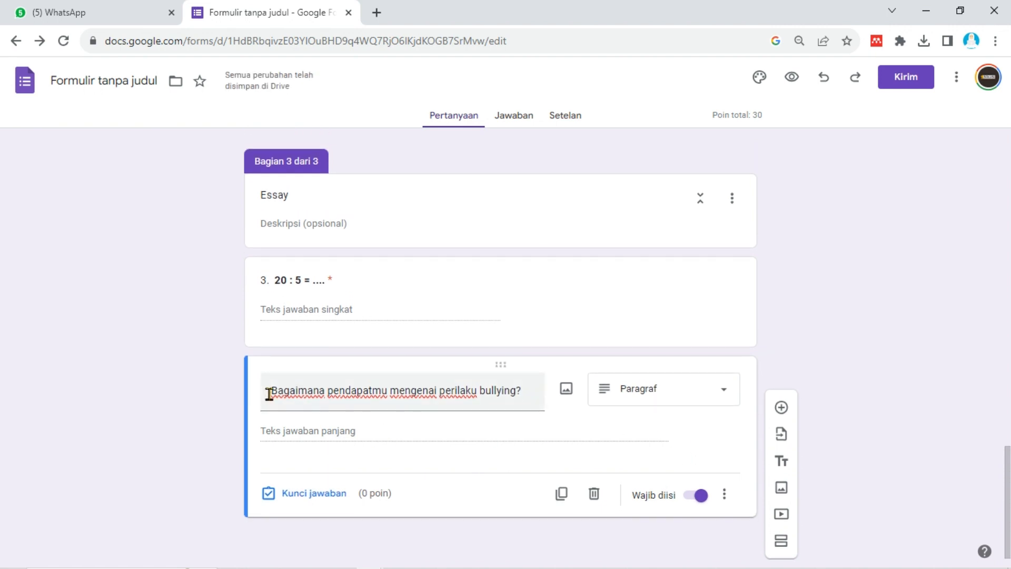
{"action": "triple_click", "coordinate": [266, 392]}
{"action": "left_click", "coordinate": [275, 390]}
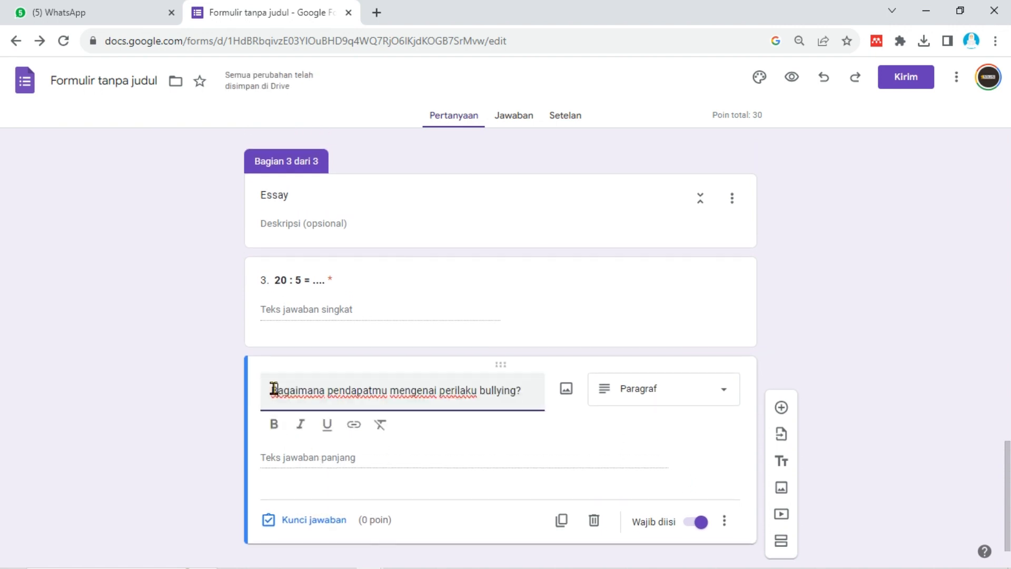
{"action": "type", "text": "4."}
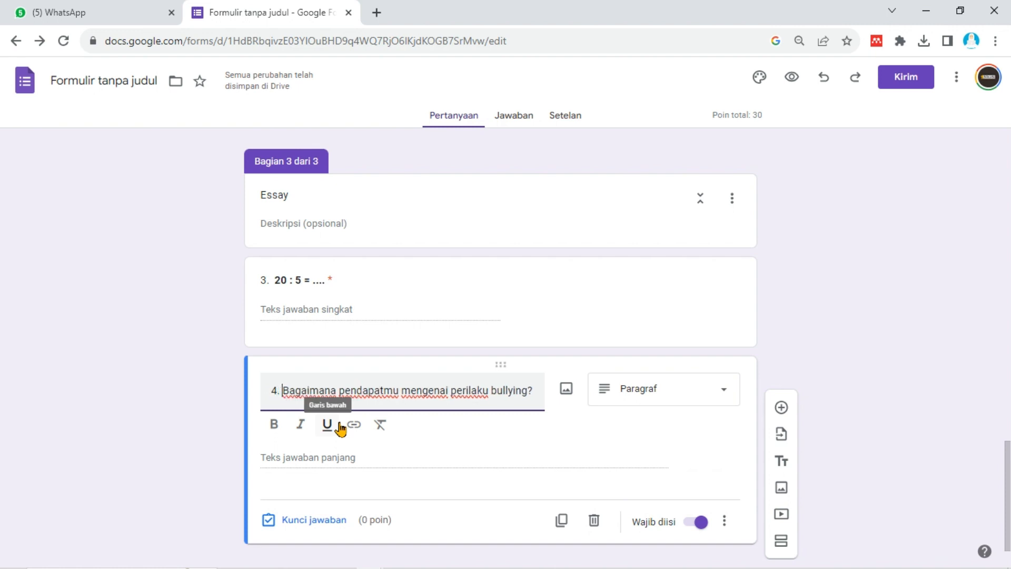
{"action": "left_click", "coordinate": [601, 432]}
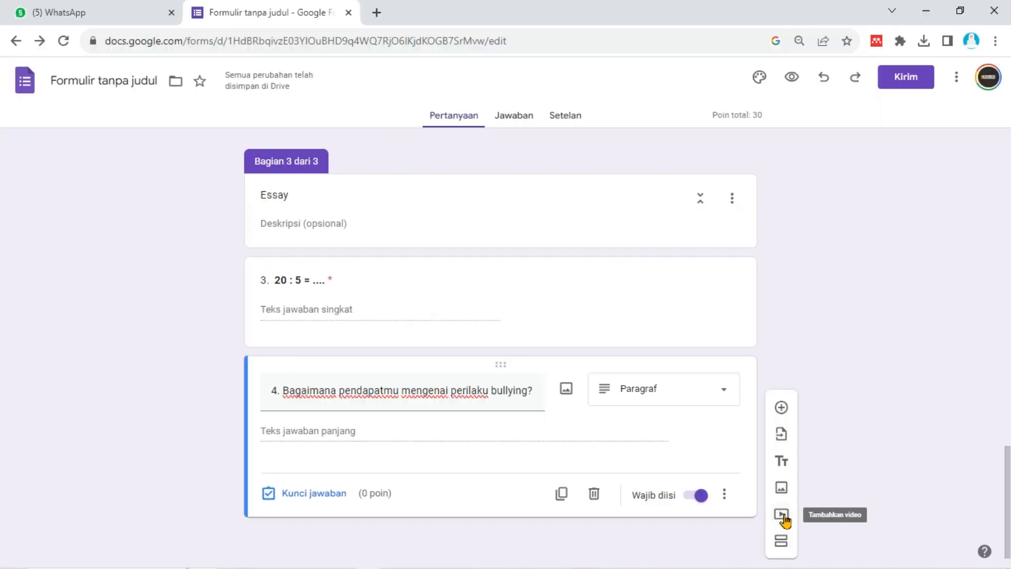
- Search YouTube for "apa itu hoax" and insert the video "Mau Tahu Apa Itu Hoax?" below question 4
{"action": "left_click", "coordinate": [783, 515]}
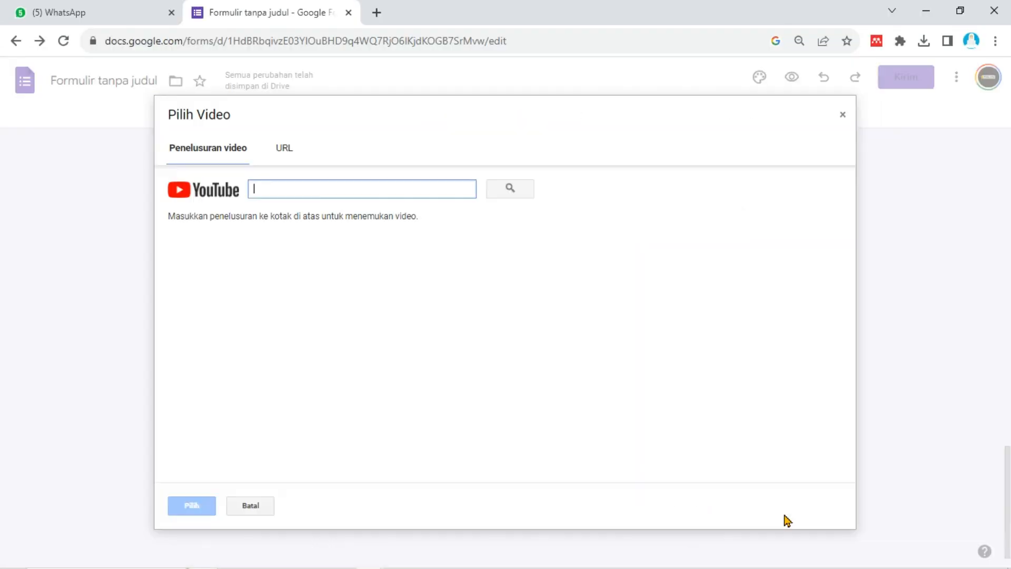
{"action": "left_click", "coordinate": [307, 189]}
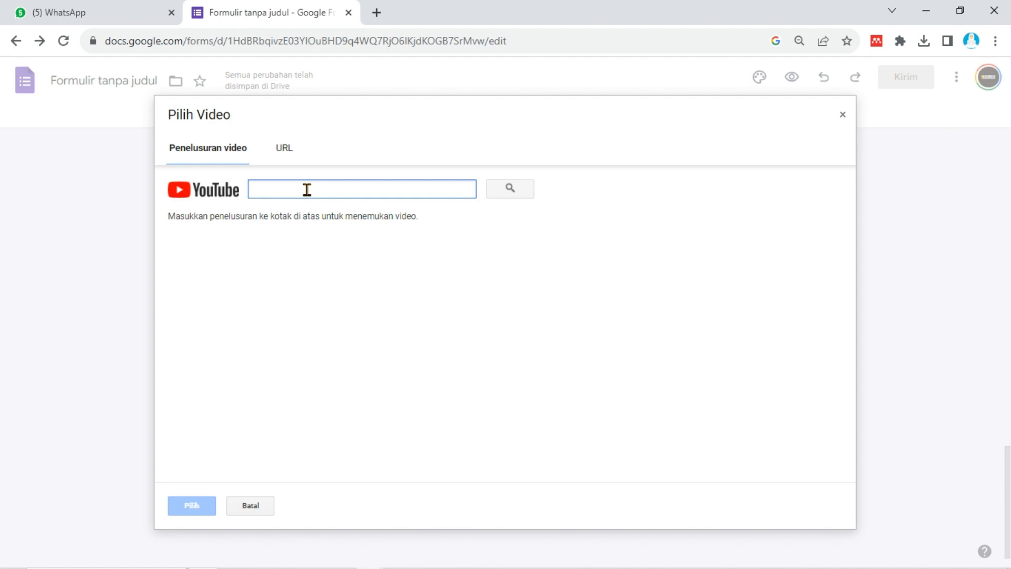
{"action": "type", "text": "apa itu hoax"}
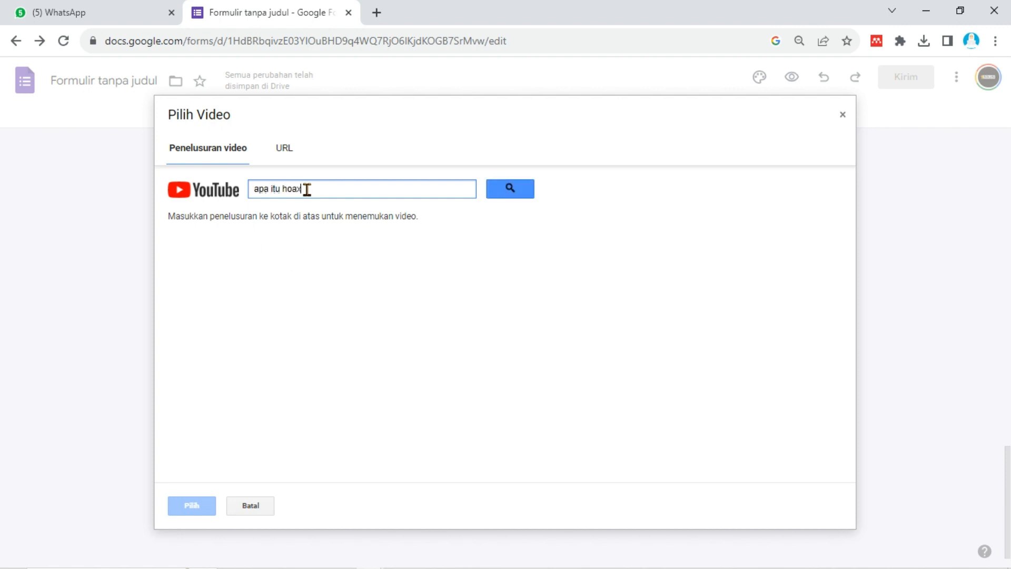
{"action": "left_click", "coordinate": [510, 188]}
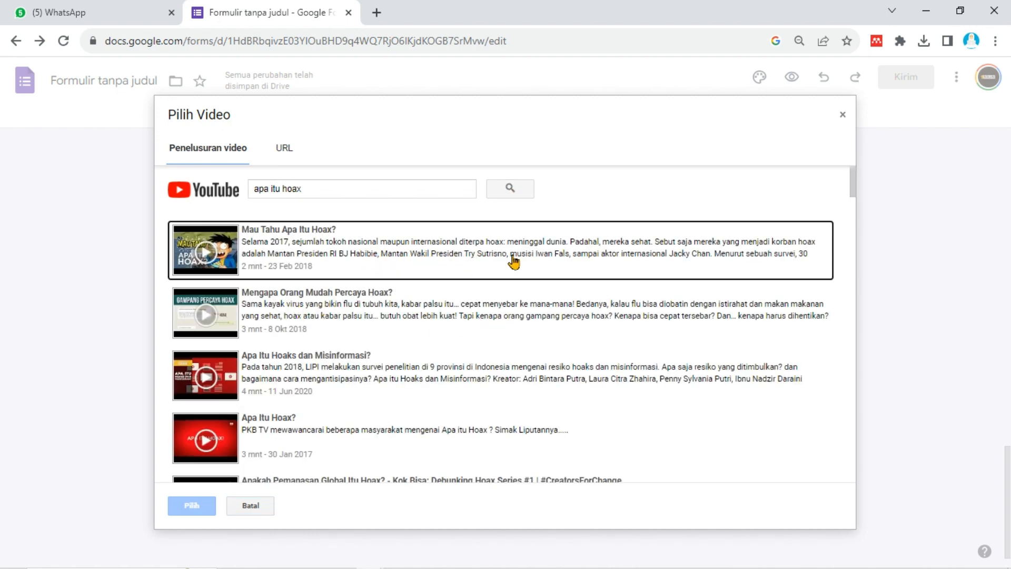
{"action": "left_click", "coordinate": [325, 250]}
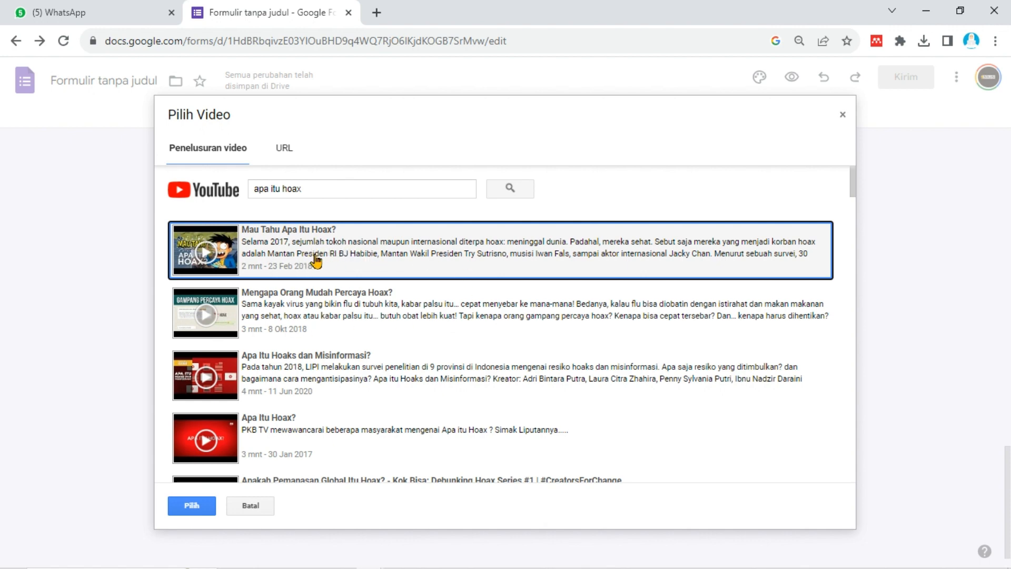
{"action": "left_click", "coordinate": [193, 506]}
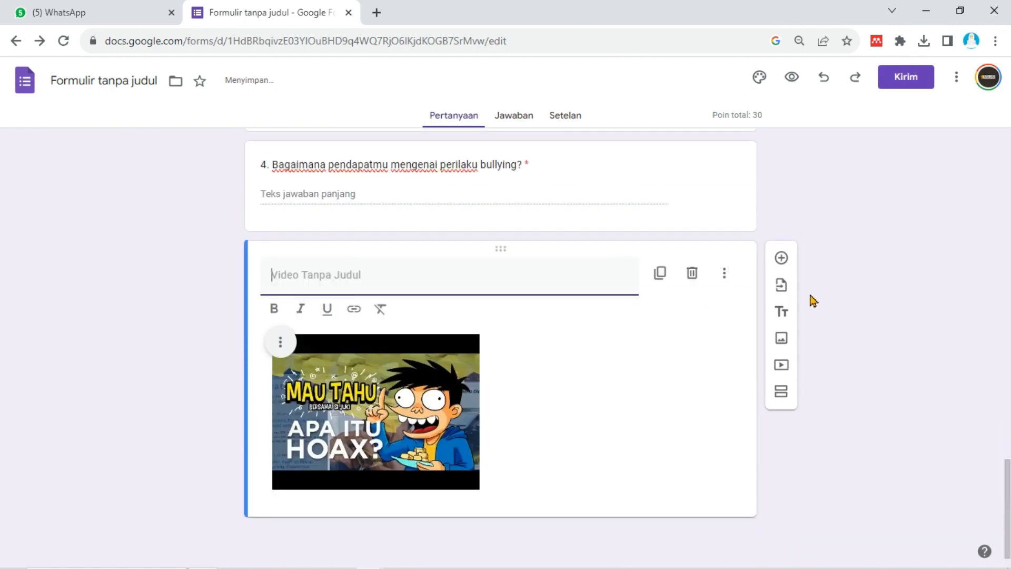
- Title the inserted video "Simak video ini untuk menjawab soal no. 5"
{"action": "left_click", "coordinate": [404, 279]}
{"action": "type", "text": "Simak video ini untuk menjawa"}
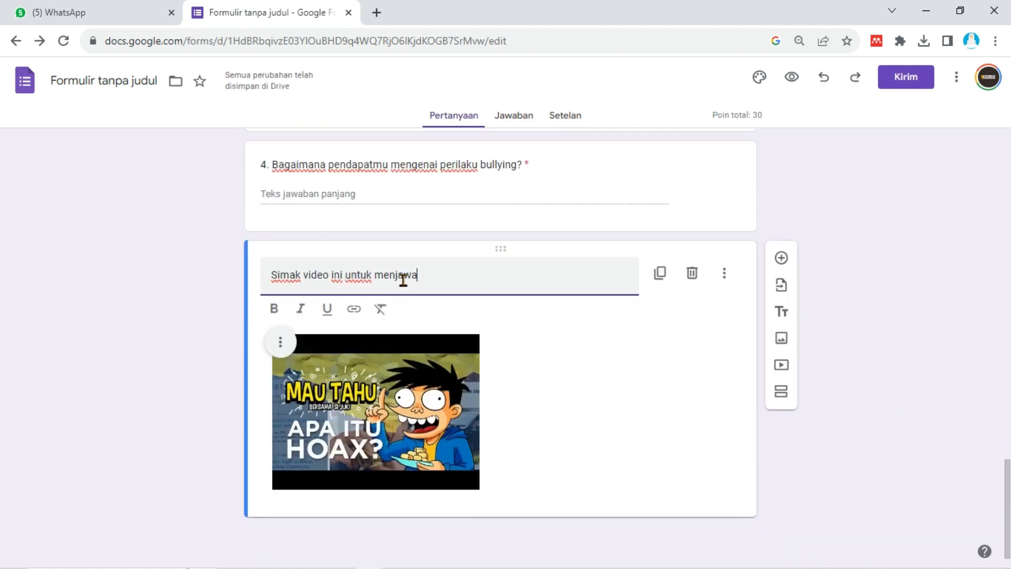
{"action": "type", "text": "b no. soal no. 5"}
- Add a "Paragraf" question below the video with the text "Bagaimana pendapatmu mengenai video di atas?"
{"action": "left_click", "coordinate": [780, 286]}
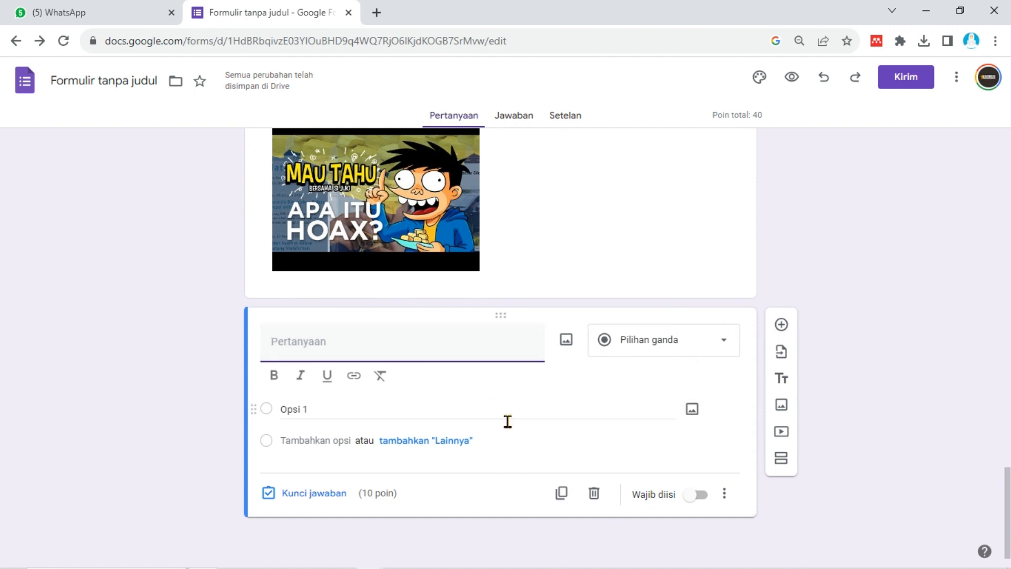
{"action": "left_click", "coordinate": [674, 341]}
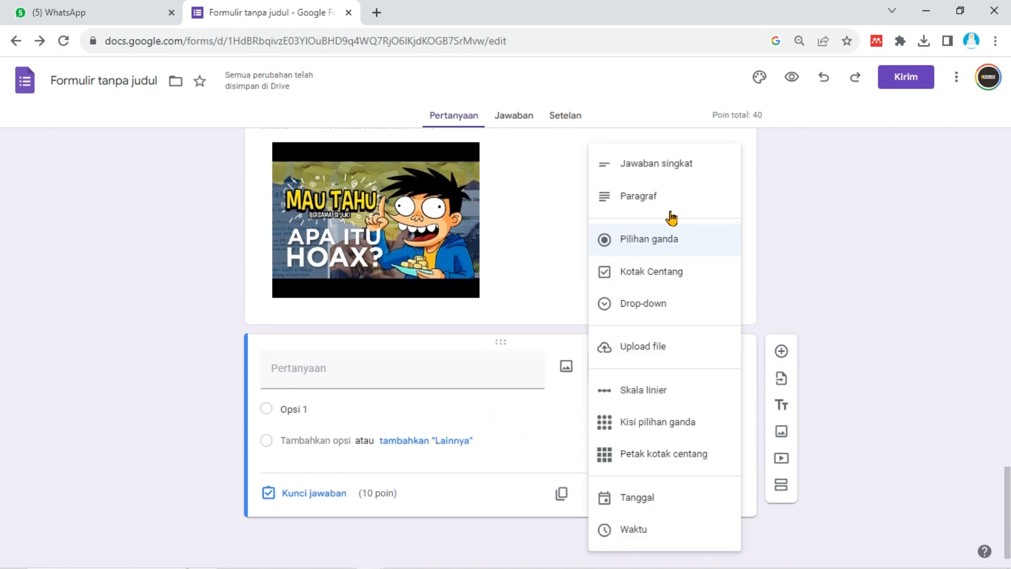
{"action": "left_click", "coordinate": [639, 196]}
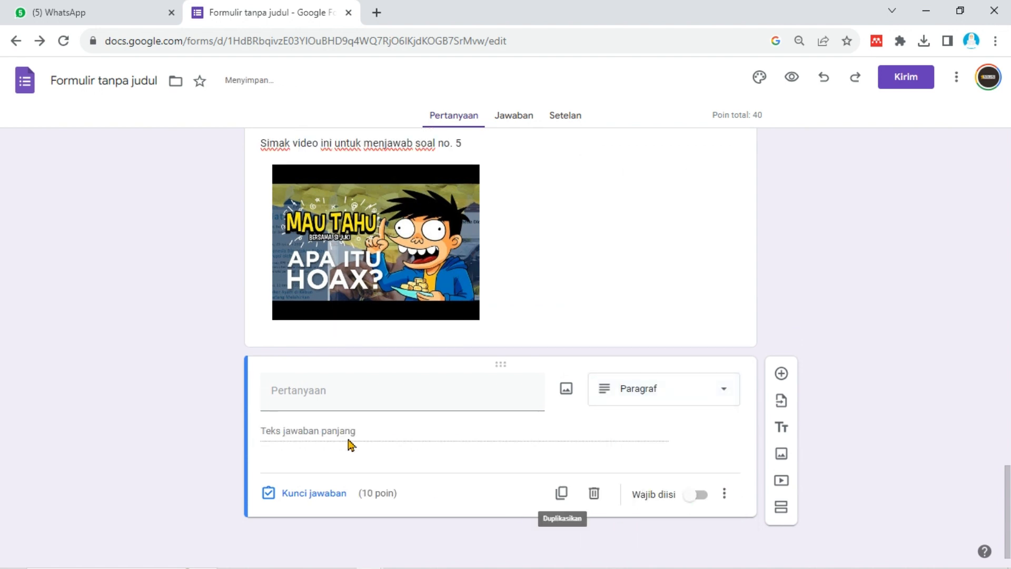
{"action": "type", "text": "Bagaimana pendapatmu mengenai video di atas?"}
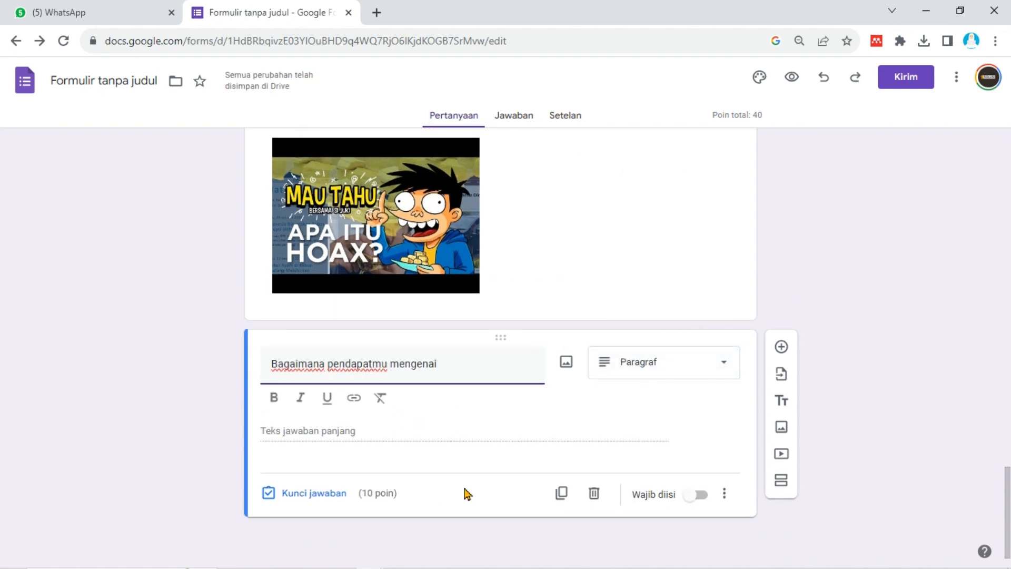
- Set the points of the video question to 0 and make the question required
{"action": "left_click", "coordinate": [289, 492]}
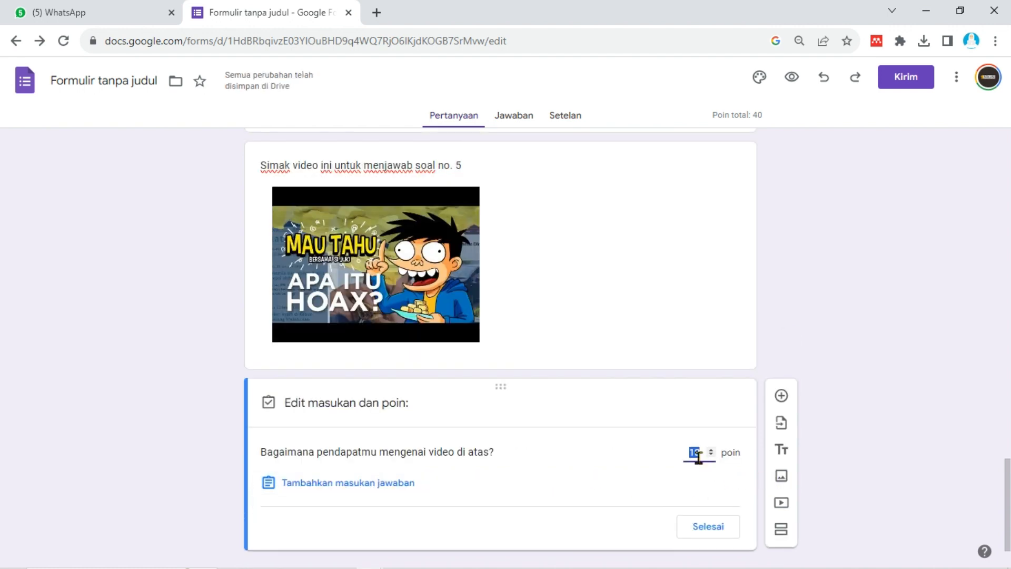
{"action": "left_click", "coordinate": [707, 527]}
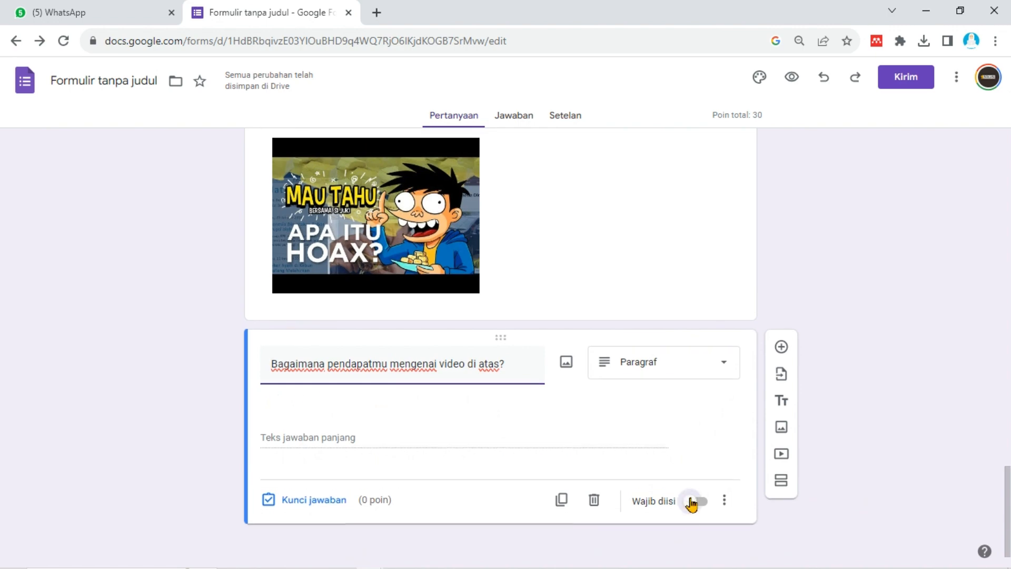
{"action": "left_click", "coordinate": [691, 501]}
- Make the "Identitas" title in the first section bold
{"action": "scroll", "coordinate": [895, 458], "scroll_direction": "up", "scroll_amount": 12}
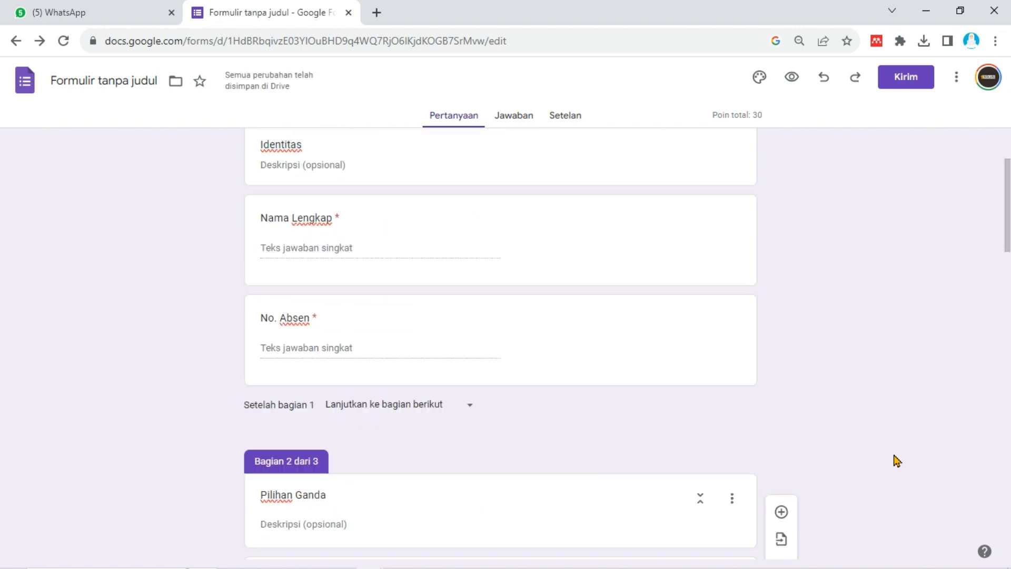
{"action": "scroll", "coordinate": [898, 457], "scroll_direction": "up", "scroll_amount": 3}
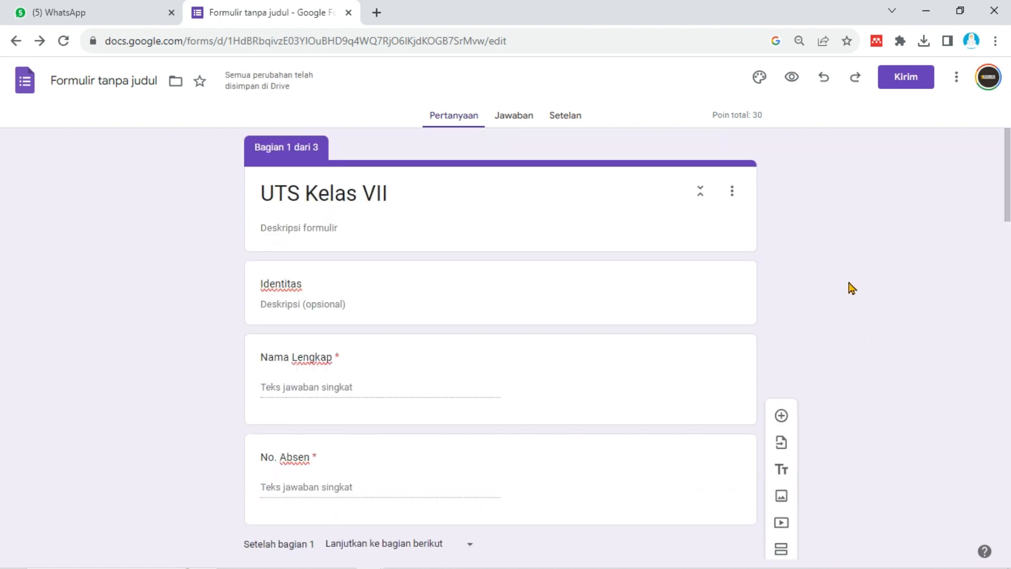
{"action": "scroll", "coordinate": [857, 337], "scroll_direction": "down", "scroll_amount": 20}
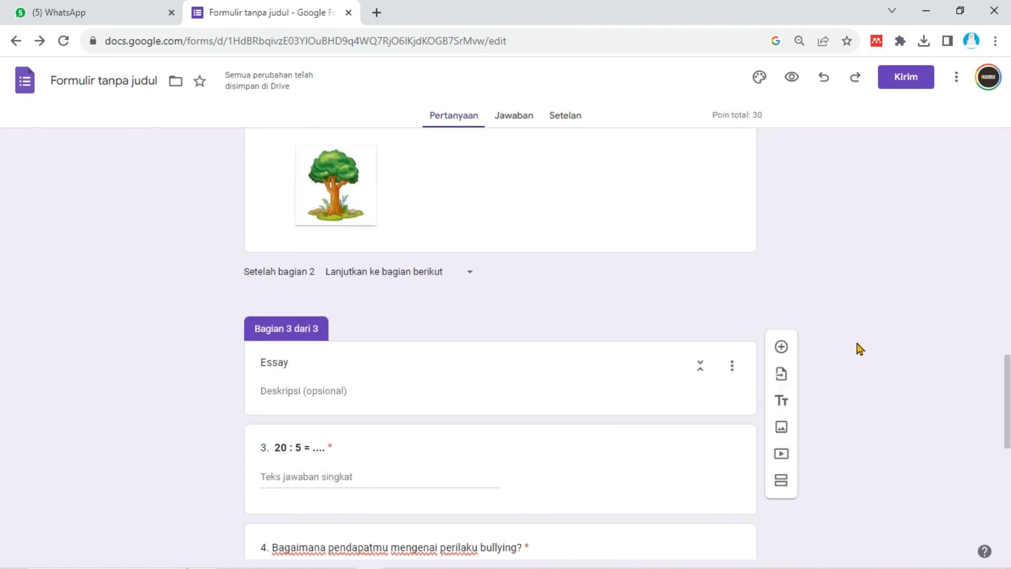
{"action": "scroll", "coordinate": [857, 339], "scroll_direction": "up", "scroll_amount": 20}
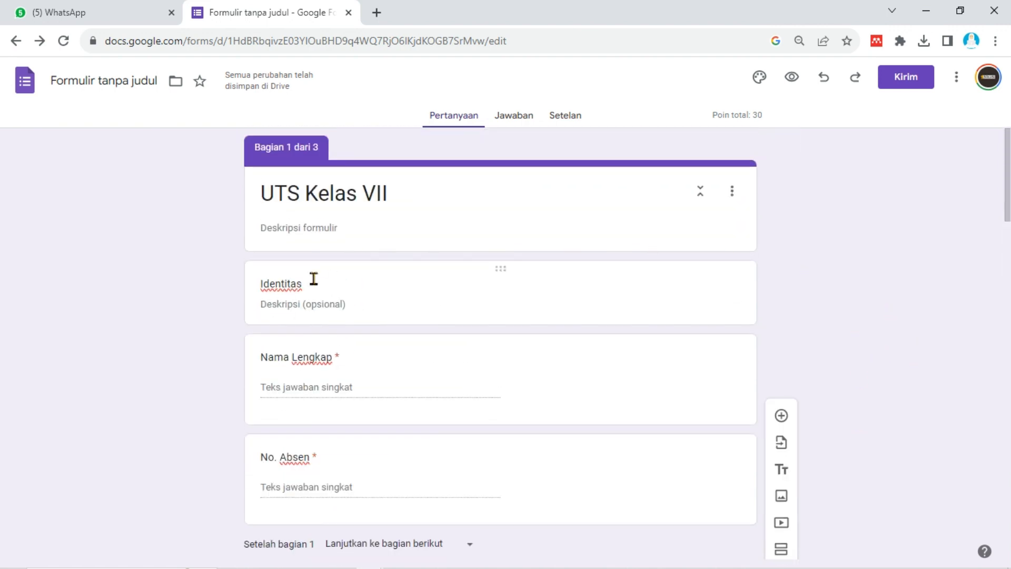
{"action": "double_click", "coordinate": [311, 283]}
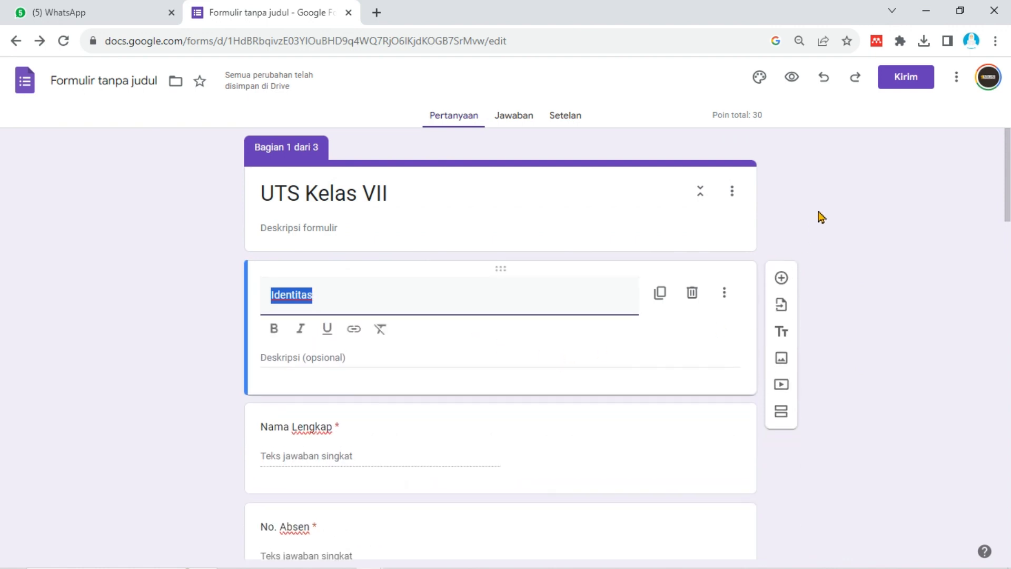
{"action": "left_click", "coordinate": [275, 286]}
{"action": "double_click", "coordinate": [343, 293]}
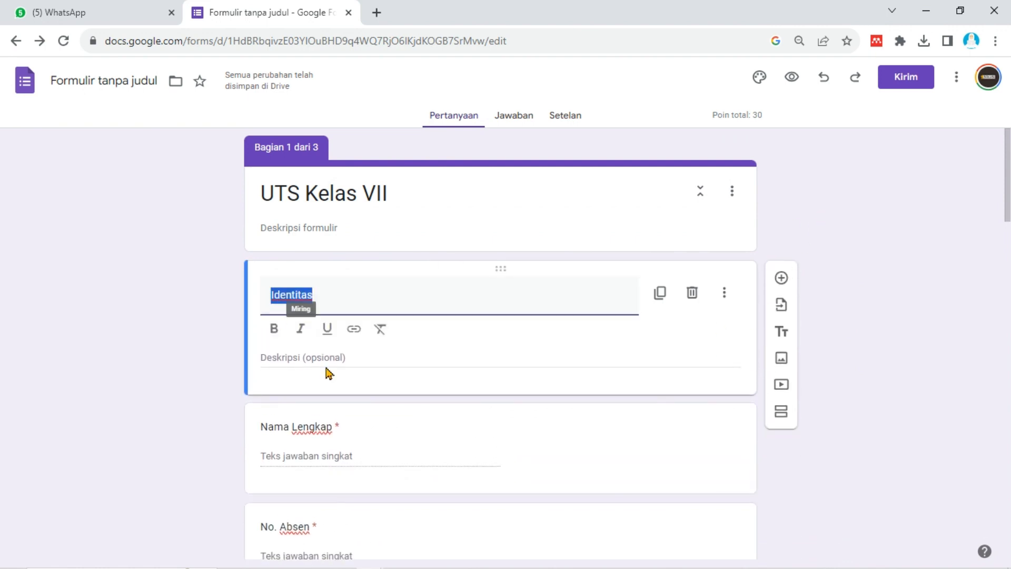
{"action": "left_click", "coordinate": [274, 329]}
- Make the "Essay" title of the third section bold
{"action": "scroll", "coordinate": [379, 450], "scroll_direction": "down", "scroll_amount": 10}
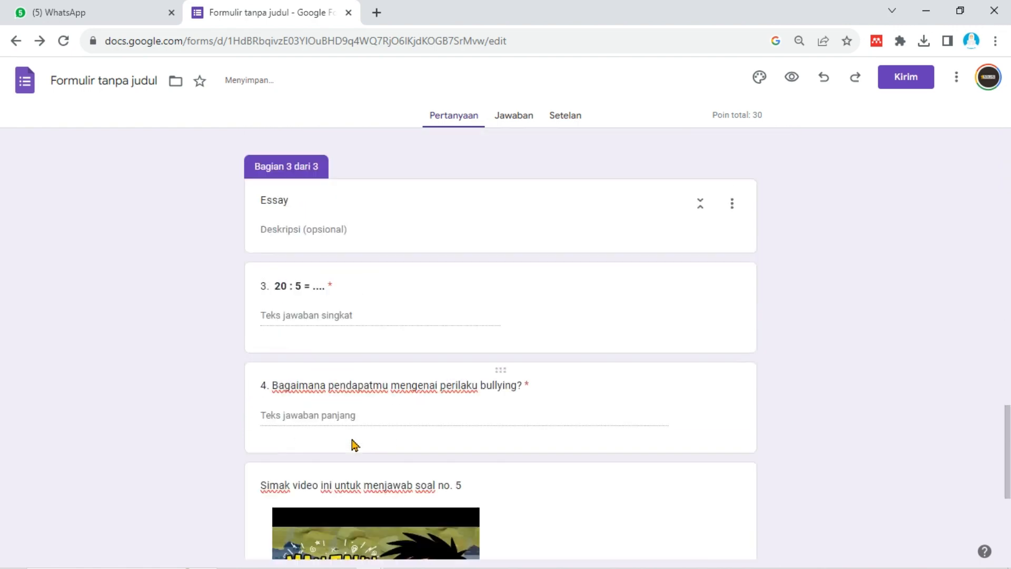
{"action": "scroll", "coordinate": [337, 368], "scroll_direction": "up", "scroll_amount": 2}
{"action": "left_click", "coordinate": [301, 252]}
{"action": "double_click", "coordinate": [300, 252]}
{"action": "left_click", "coordinate": [273, 269]}
{"action": "scroll", "coordinate": [490, 388], "scroll_direction": "down", "scroll_amount": 6}
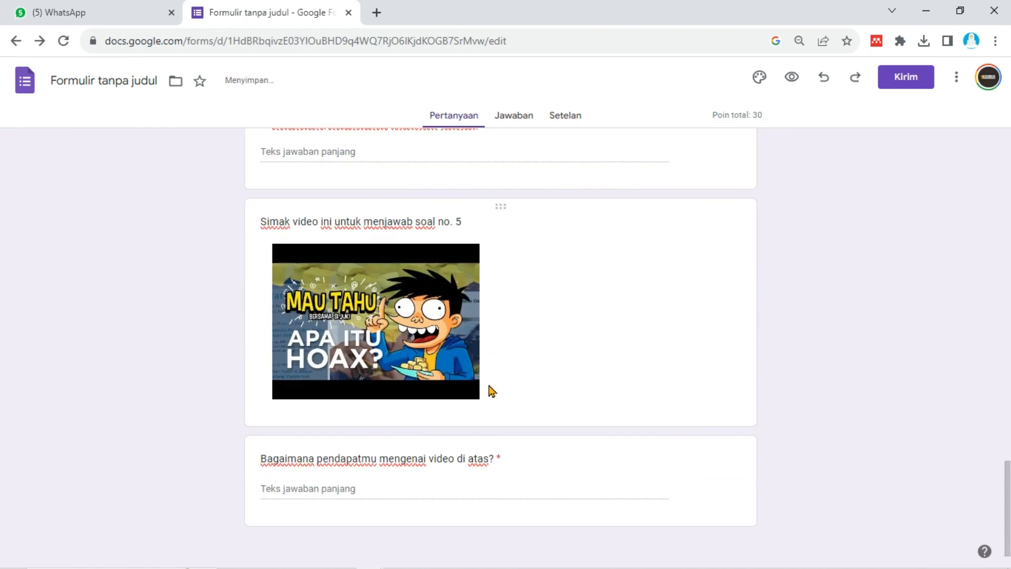
- Make the "Pilihan Ganda" title of the second section bold
{"action": "scroll", "coordinate": [389, 421], "scroll_direction": "up", "scroll_amount": 20}
{"action": "scroll", "coordinate": [392, 424], "scroll_direction": "up", "scroll_amount": 4}
{"action": "triple_click", "coordinate": [341, 471]}
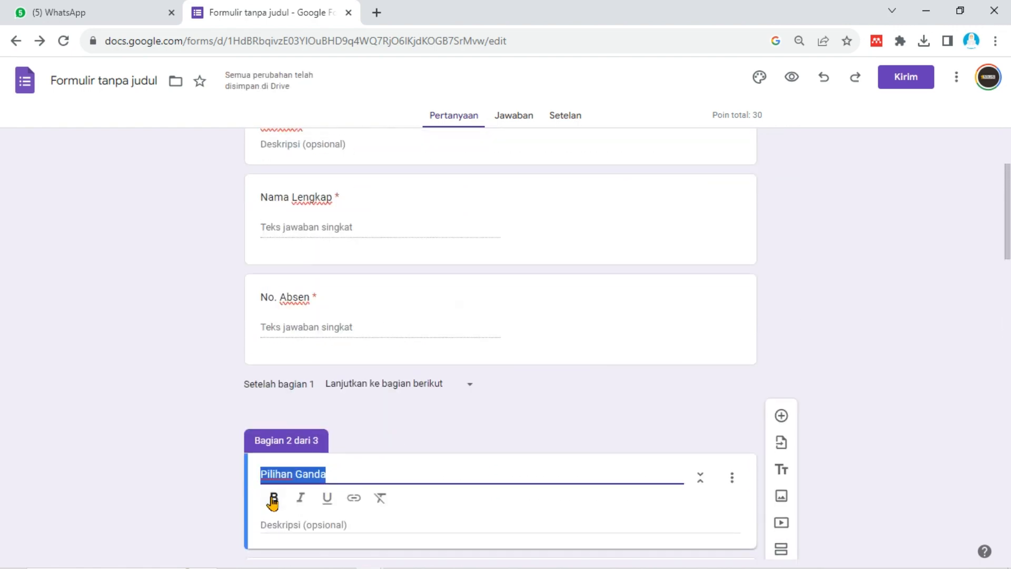
{"action": "left_click", "coordinate": [273, 498]}
{"action": "left_click", "coordinate": [819, 331]}
- Insert the bookshelf illustration from the "Kantor dan Sekolah" themes as the form's header image
{"action": "scroll", "coordinate": [820, 330], "scroll_direction": "up", "scroll_amount": 3}
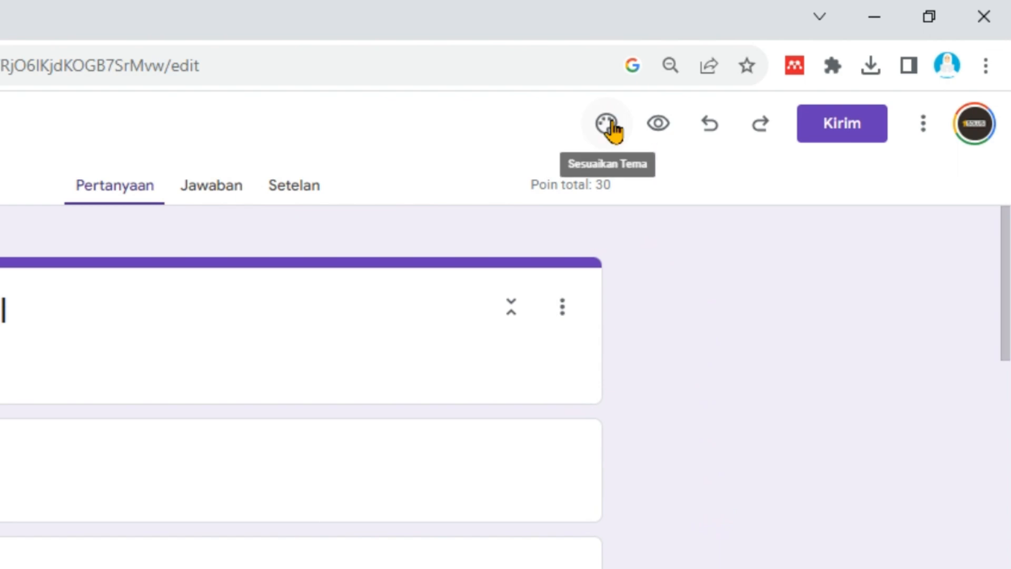
{"action": "left_click", "coordinate": [609, 124]}
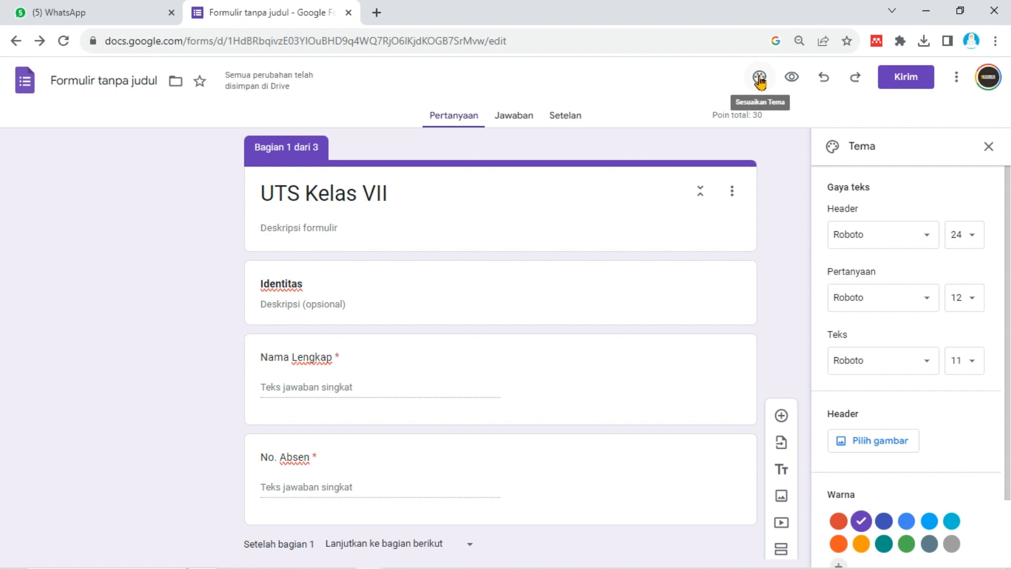
{"action": "scroll", "coordinate": [975, 440], "scroll_direction": "down", "scroll_amount": 2}
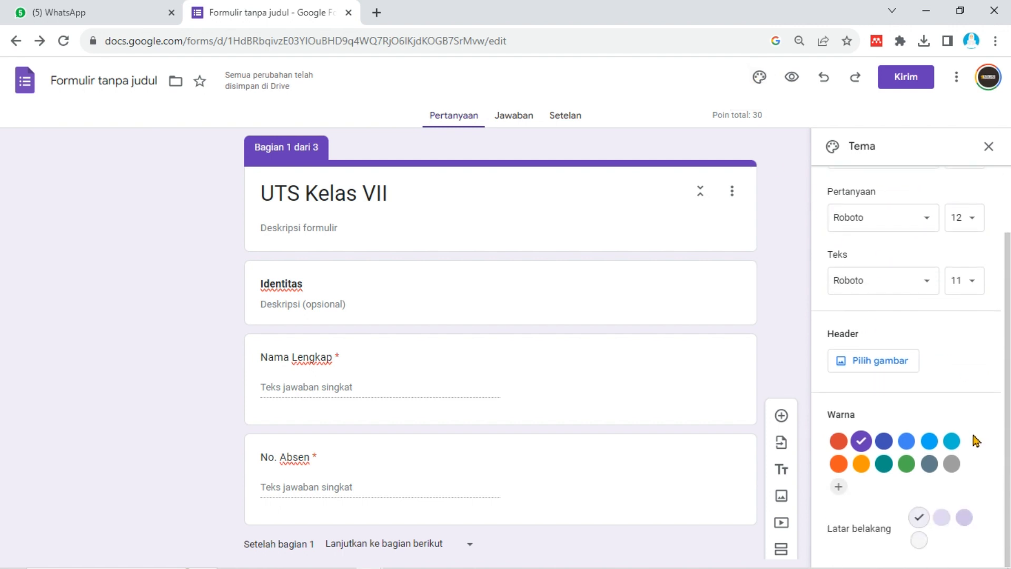
{"action": "scroll", "coordinate": [950, 422], "scroll_direction": "up", "scroll_amount": 2}
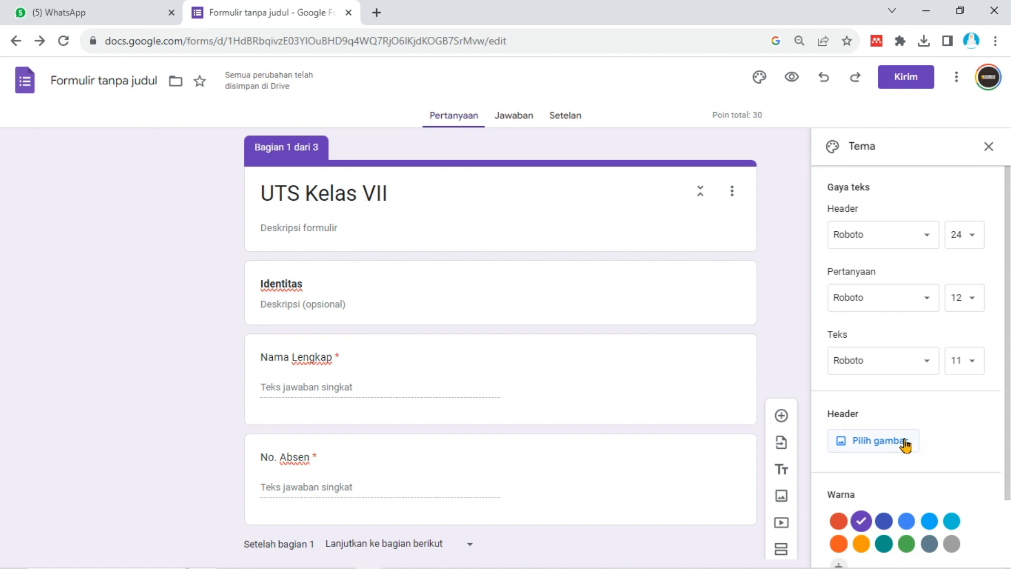
{"action": "left_click", "coordinate": [881, 448]}
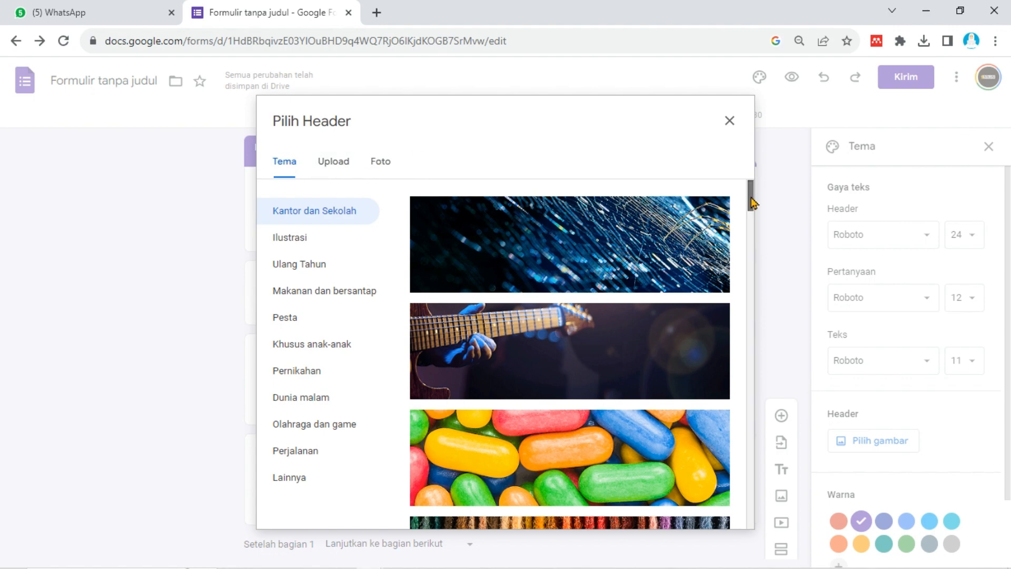
{"action": "left_click_drag", "start_coordinate": [752, 203], "coordinate": [756, 526]}
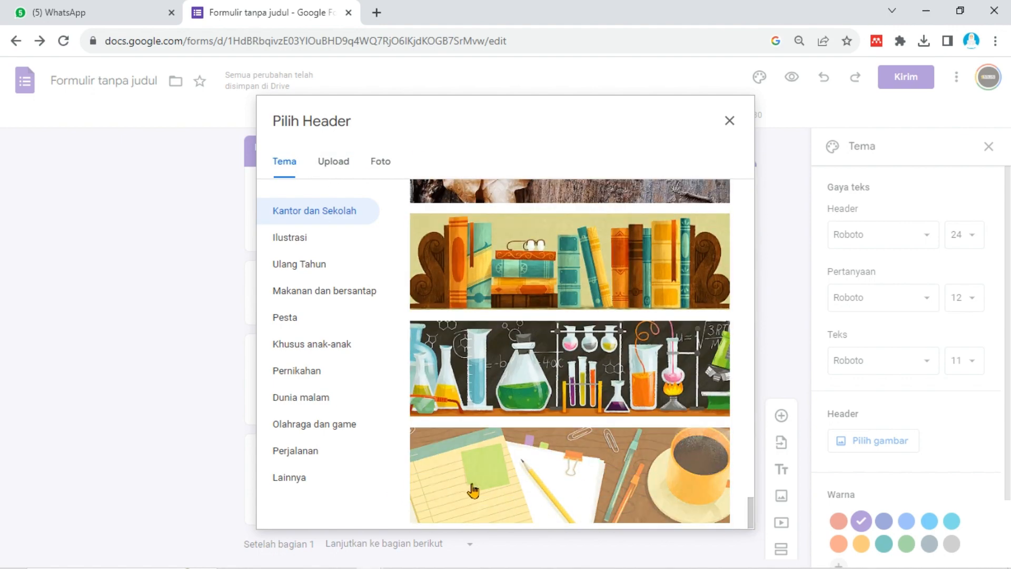
{"action": "left_click", "coordinate": [546, 266]}
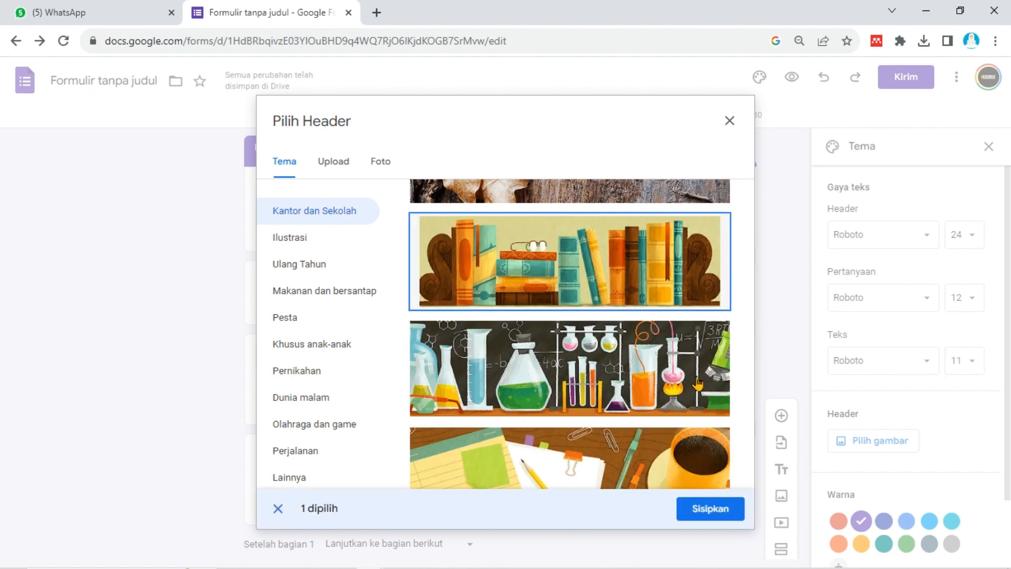
{"action": "left_click", "coordinate": [706, 508]}
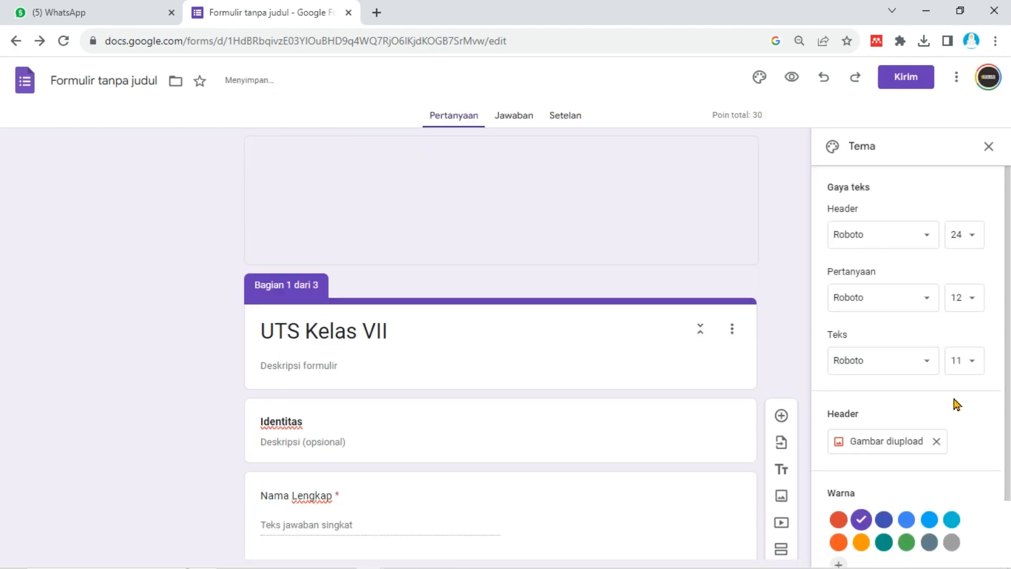
- Set the theme colour to orange and the background to its darkest shade
{"action": "scroll", "coordinate": [958, 404], "scroll_direction": "down", "scroll_amount": 2}
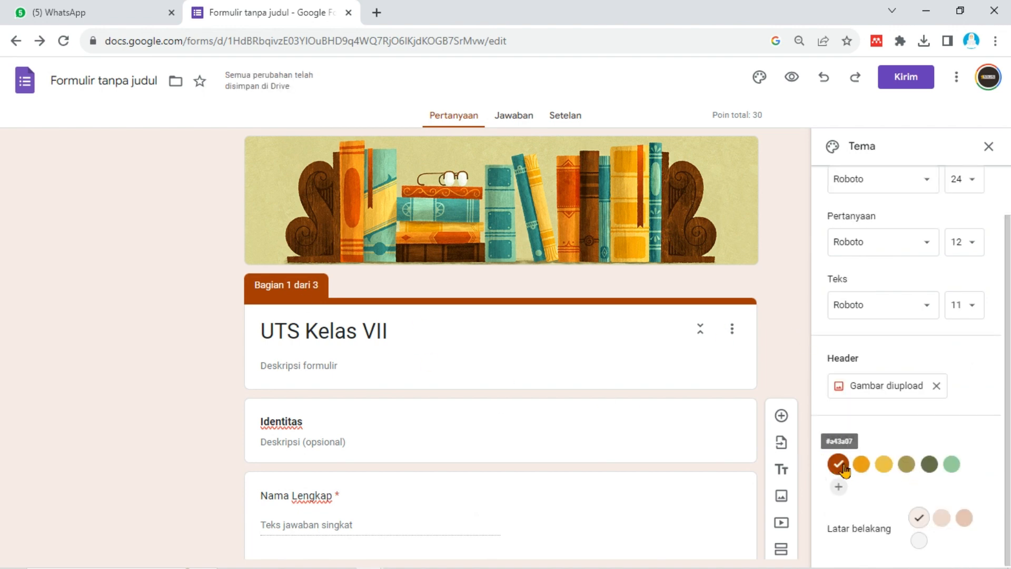
{"action": "left_click", "coordinate": [860, 464]}
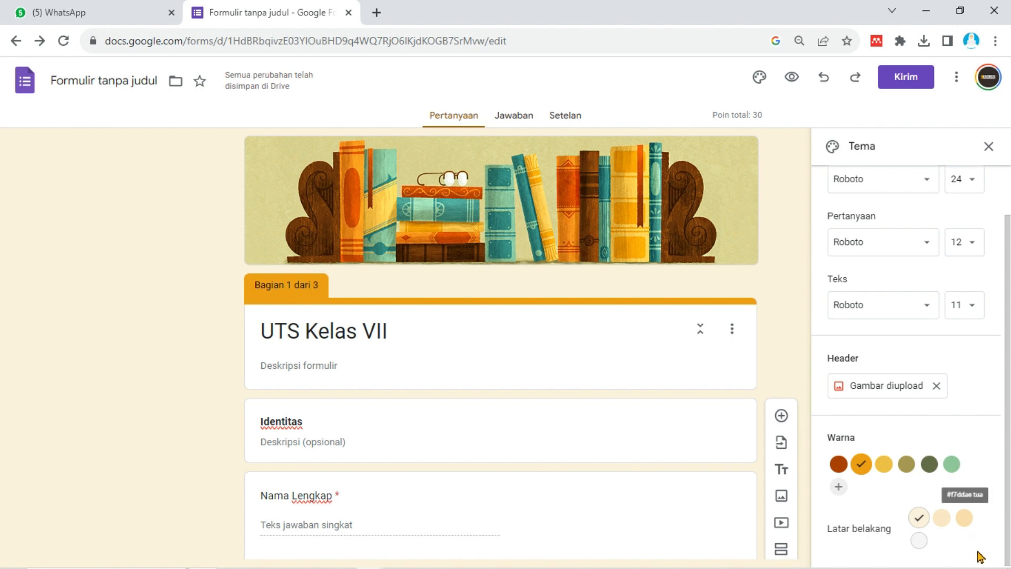
{"action": "left_click", "coordinate": [965, 518]}
- Change the theme's header text font to Lexend
{"action": "scroll", "coordinate": [961, 431], "scroll_direction": "up", "scroll_amount": 1}
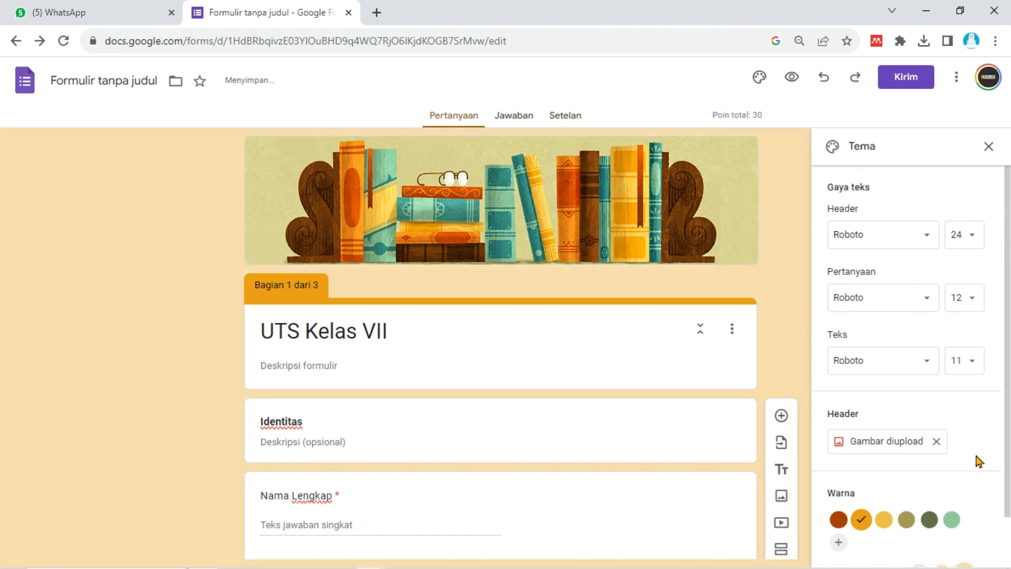
{"action": "left_click", "coordinate": [905, 237]}
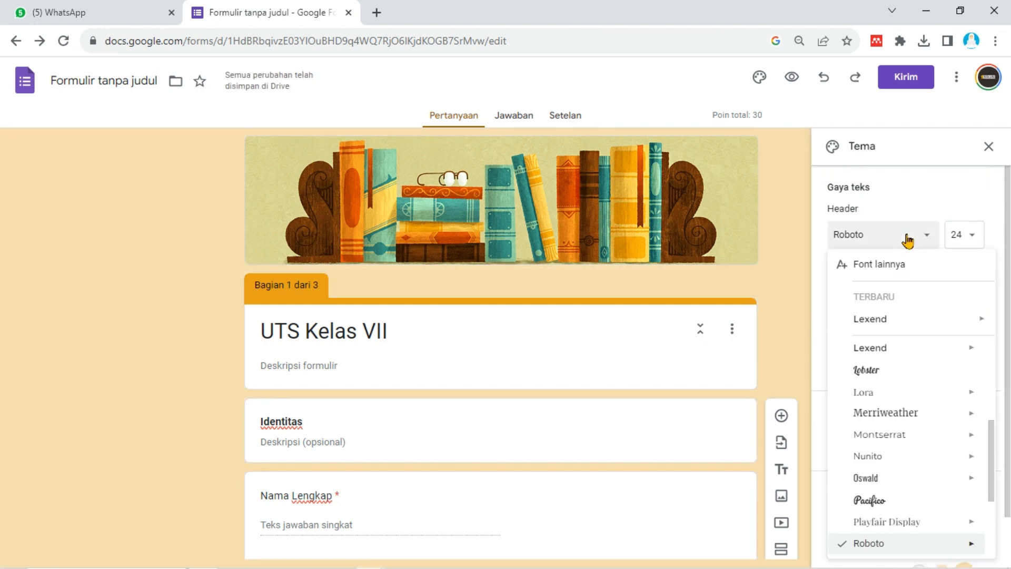
{"action": "mouse_move", "coordinate": [918, 352]}
{"action": "scroll", "coordinate": [919, 358], "scroll_direction": "up", "scroll_amount": 3}
{"action": "mouse_move", "coordinate": [916, 375]}
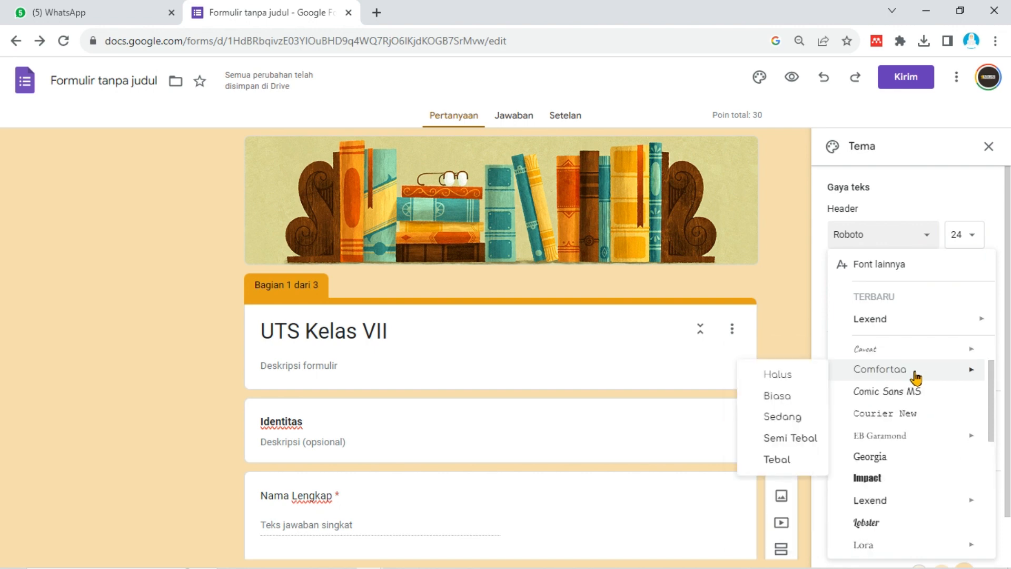
{"action": "left_click", "coordinate": [905, 319]}
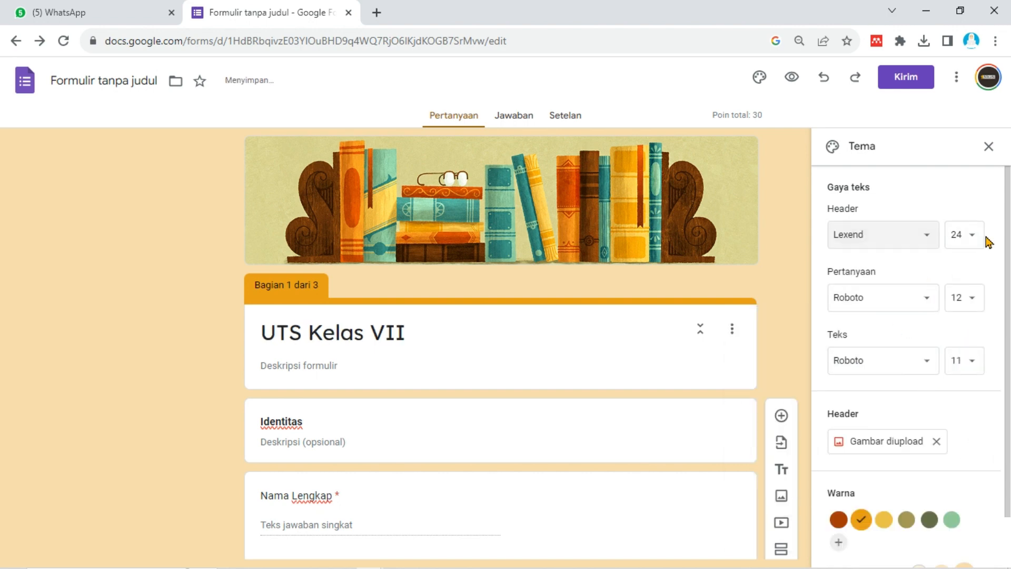
- Change the theme's question text font to Nunito
{"action": "left_click", "coordinate": [921, 299]}
{"action": "mouse_move", "coordinate": [899, 459]}
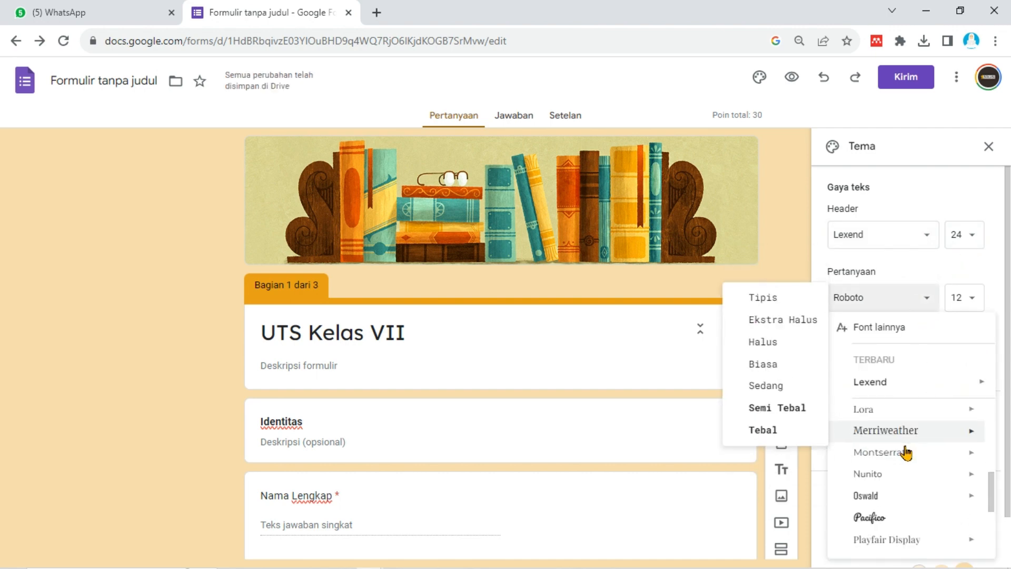
{"action": "left_click", "coordinate": [894, 479]}
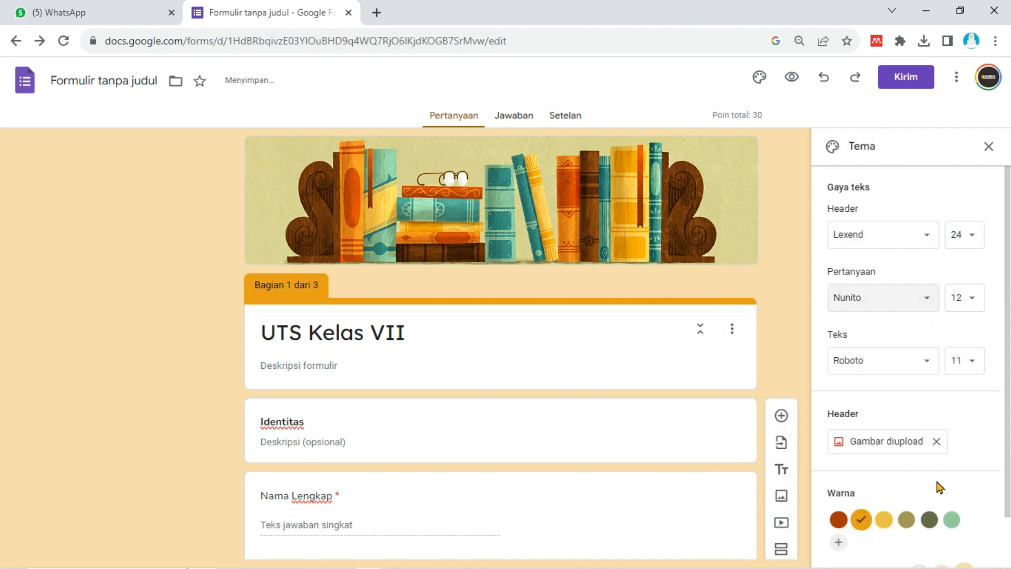
- Close the theme settings and look through the whole form with its applied header, colours and fonts
{"action": "scroll", "coordinate": [573, 427], "scroll_direction": "down", "scroll_amount": 5}
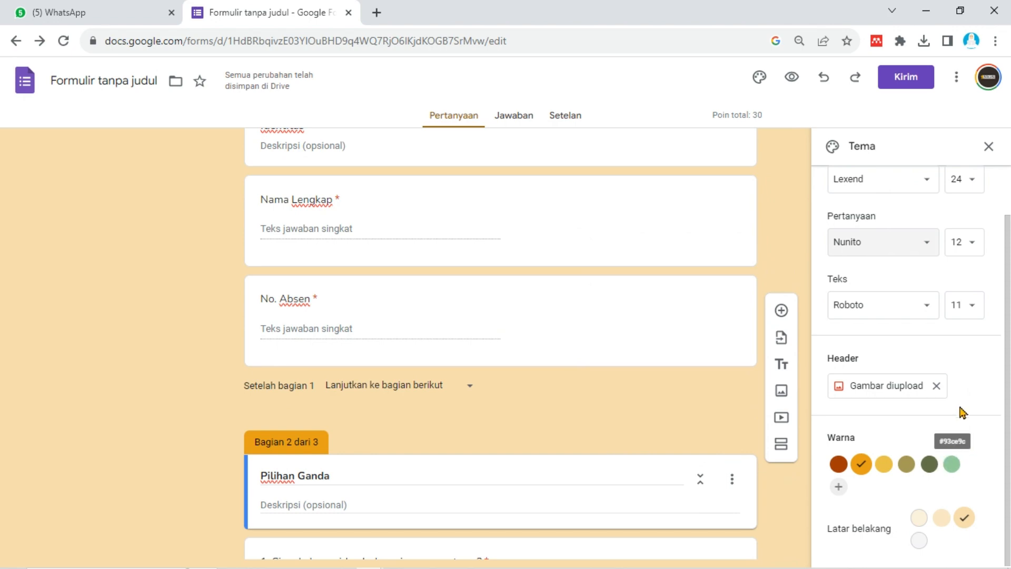
{"action": "scroll", "coordinate": [744, 361], "scroll_direction": "up", "scroll_amount": 5}
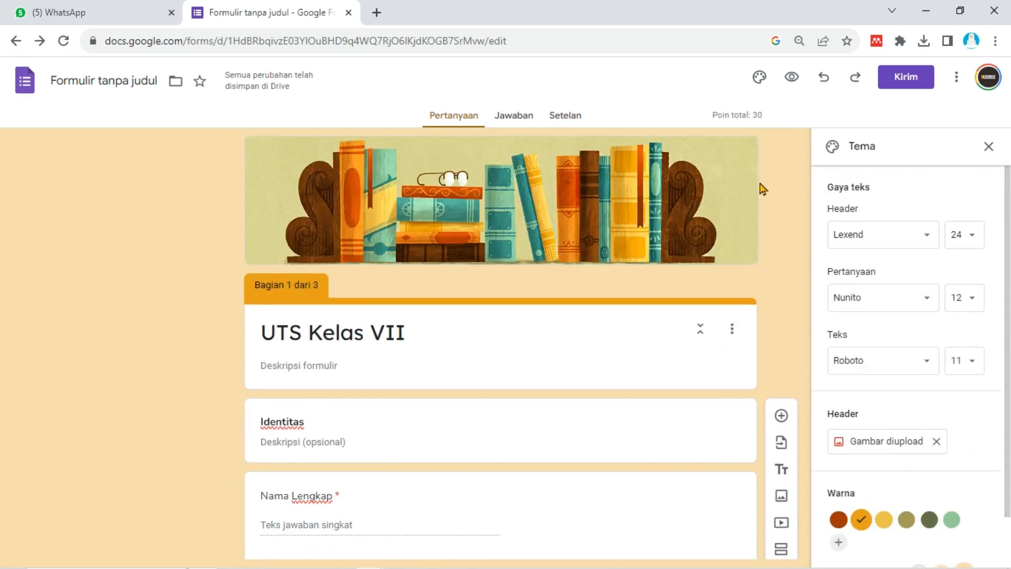
{"action": "left_click", "coordinate": [988, 146]}
{"action": "scroll", "coordinate": [833, 332], "scroll_direction": "down", "scroll_amount": 10}
{"action": "scroll", "coordinate": [368, 409], "scroll_direction": "up", "scroll_amount": 10}
{"action": "left_click", "coordinate": [430, 430]}
{"action": "scroll", "coordinate": [429, 430], "scroll_direction": "down", "scroll_amount": 10}
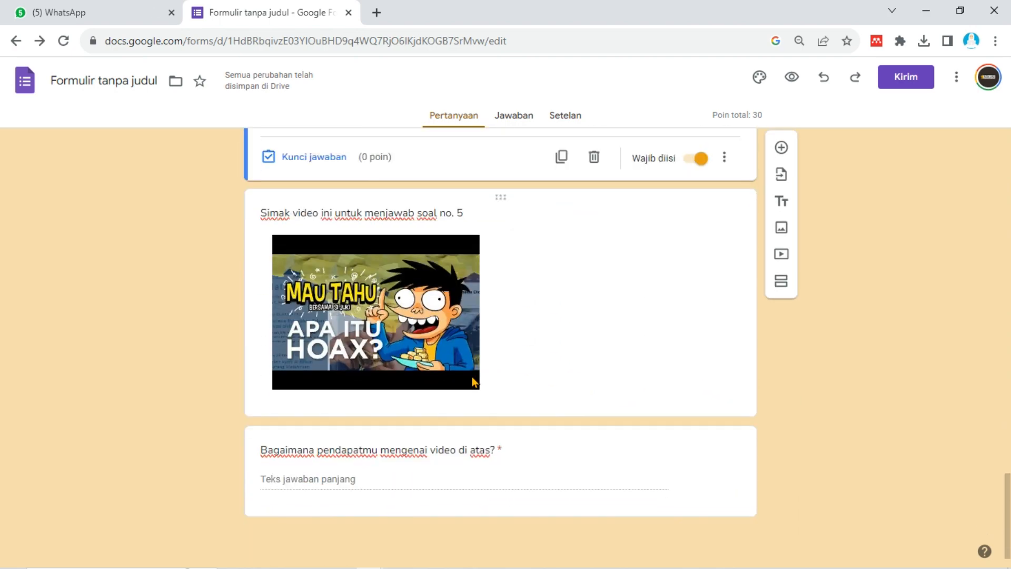
{"action": "scroll", "coordinate": [860, 301], "scroll_direction": "up", "scroll_amount": 15}
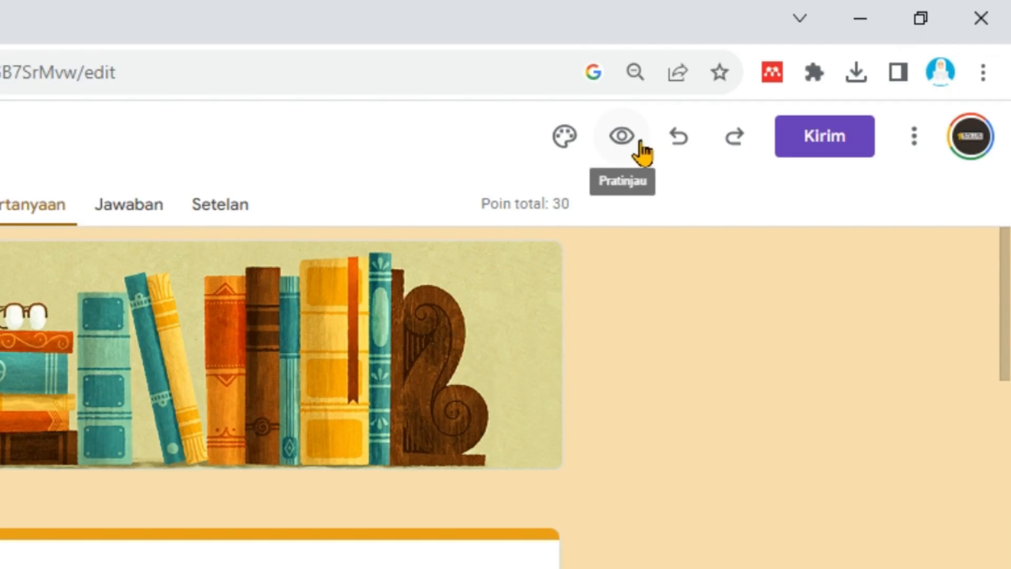
- Open the form preview and enter a student's name in the "Nama Lengkap" field
{"action": "left_click", "coordinate": [625, 141]}
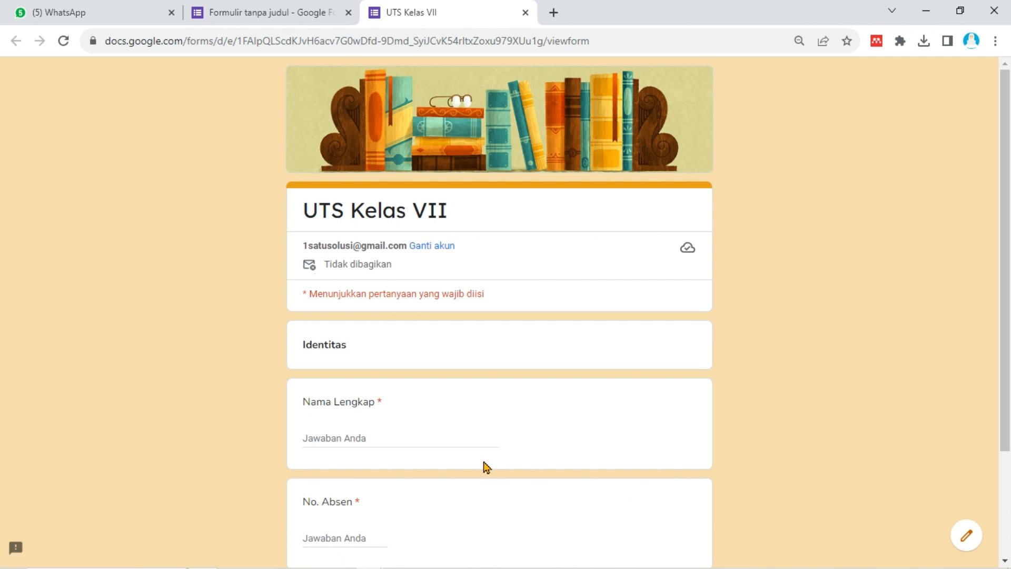
{"action": "left_click", "coordinate": [379, 431]}
{"action": "scroll", "coordinate": [707, 402], "scroll_direction": "down", "scroll_amount": 3}
{"action": "type", "text": "Sa"}
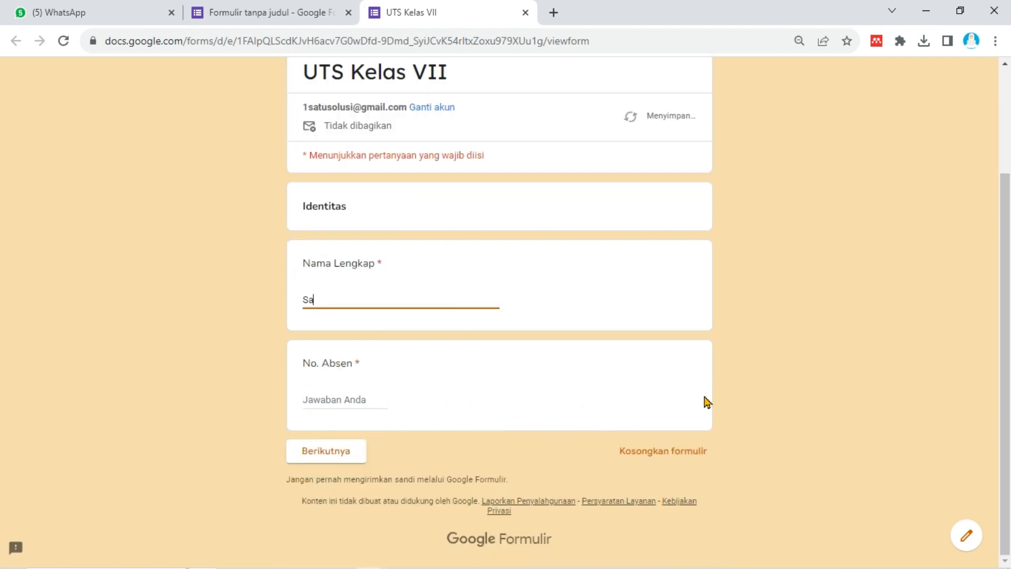
{"action": "type", "text": "nia"}
- Try the letter "h" and a hyphen as answers in the "No. Absen" field, clearing each one
{"action": "left_click", "coordinate": [339, 392]}
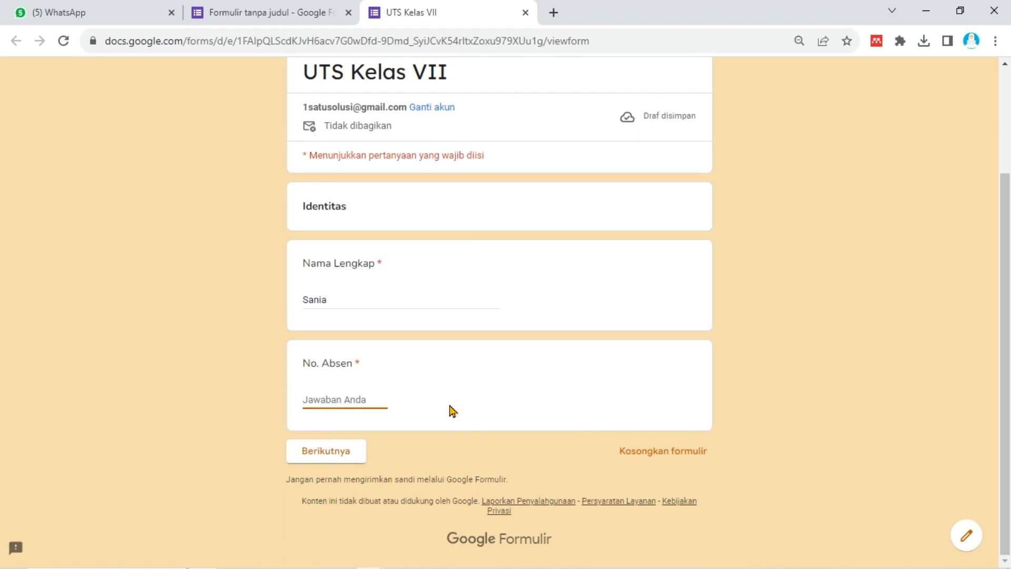
{"action": "type", "text": "h"}
{"action": "key", "text": "BackSpace"}
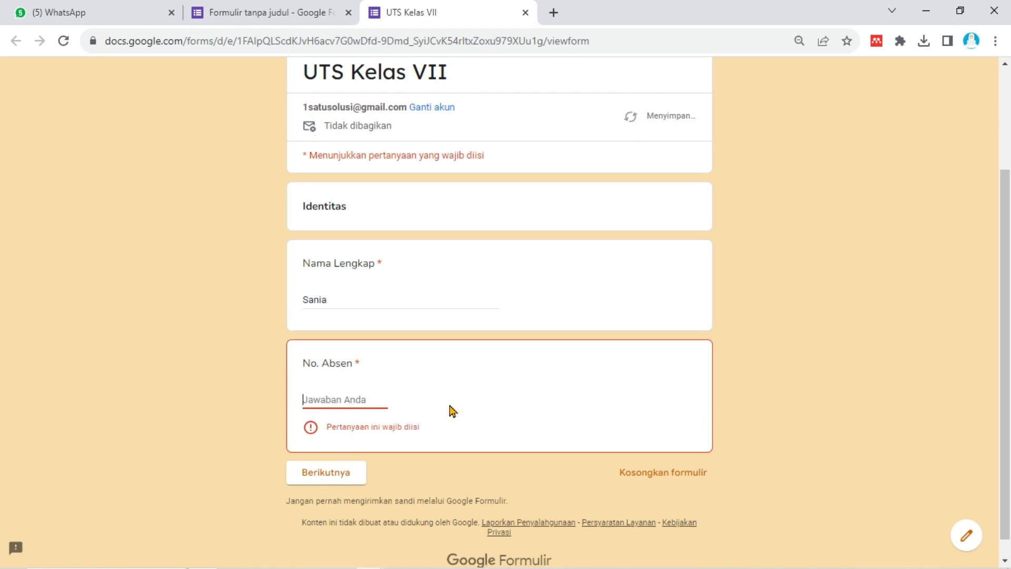
{"action": "type", "text": "-"}
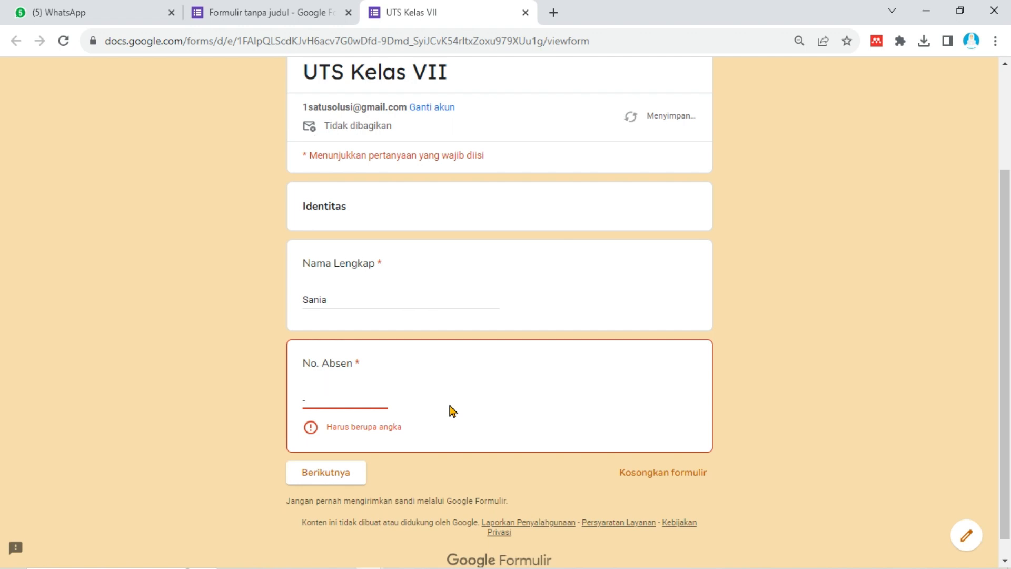
{"action": "key", "text": "BackSpace"}
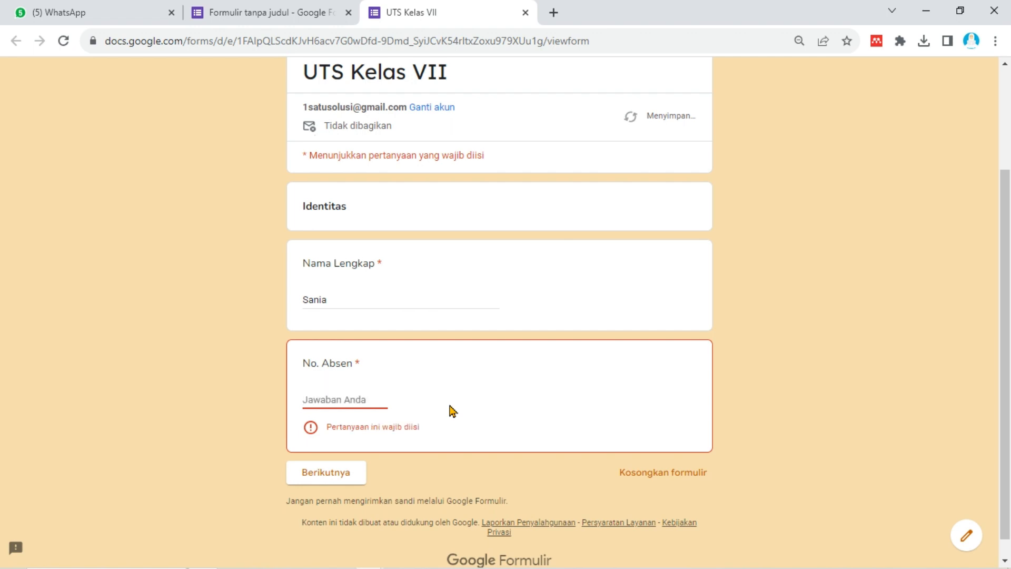
- Enter 12 as "No. Absen" and continue to the "Pilihan Ganda" section
{"action": "type", "text": "12"}
{"action": "left_click", "coordinate": [337, 450]}
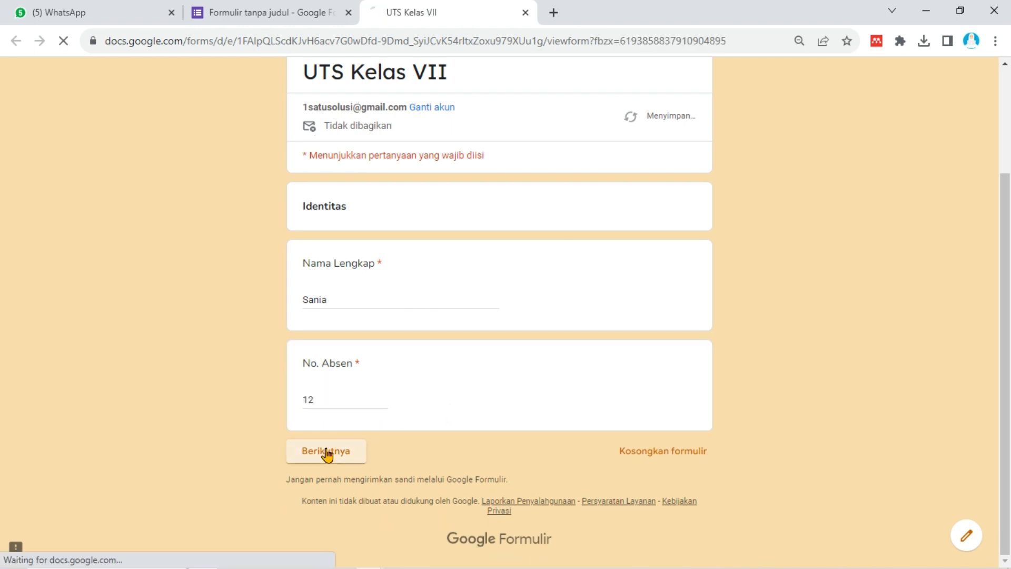
- Answer question 1 about Indonesia's first president with "Soekarno"
{"action": "scroll", "coordinate": [487, 447], "scroll_direction": "down", "scroll_amount": 3}
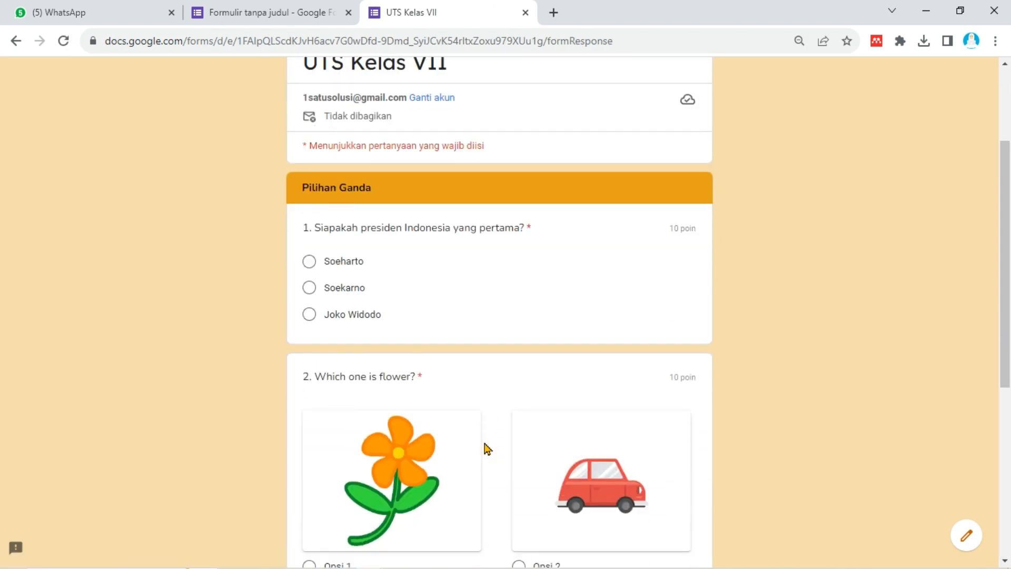
{"action": "scroll", "coordinate": [484, 446], "scroll_direction": "up", "scroll_amount": 3}
{"action": "scroll", "coordinate": [447, 444], "scroll_direction": "down", "scroll_amount": 3}
{"action": "left_click", "coordinate": [352, 289]}
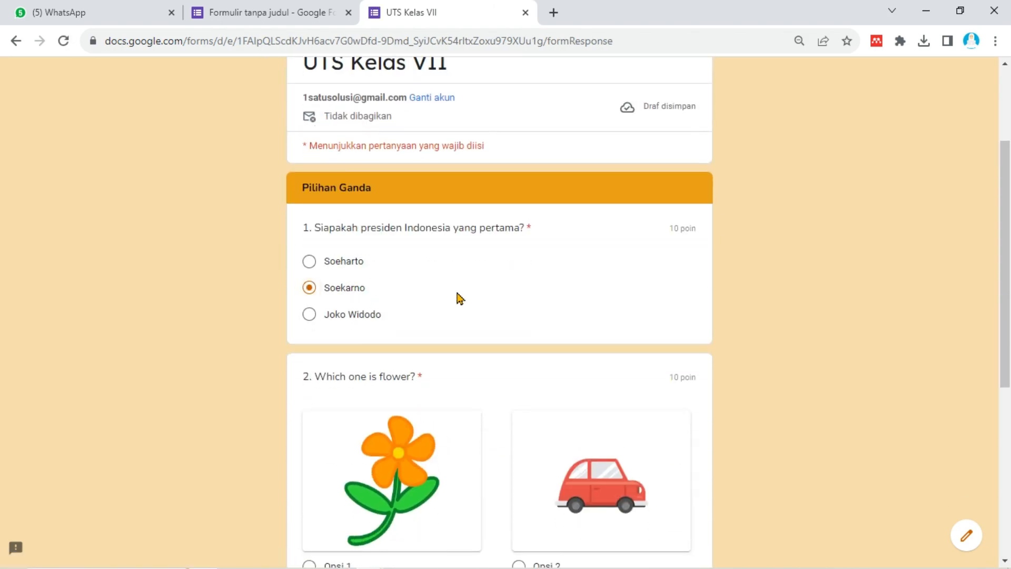
- Examine the image answer options of question 2, "Which one is flower?", in the preview
{"action": "scroll", "coordinate": [460, 298], "scroll_direction": "down", "scroll_amount": 3}
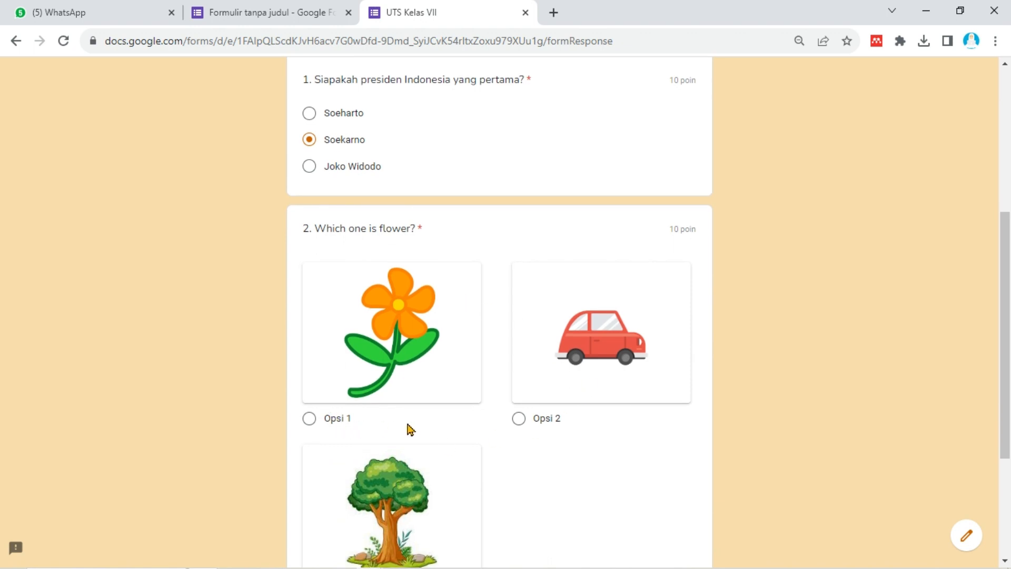
{"action": "scroll", "coordinate": [367, 376], "scroll_direction": "up", "scroll_amount": 3}
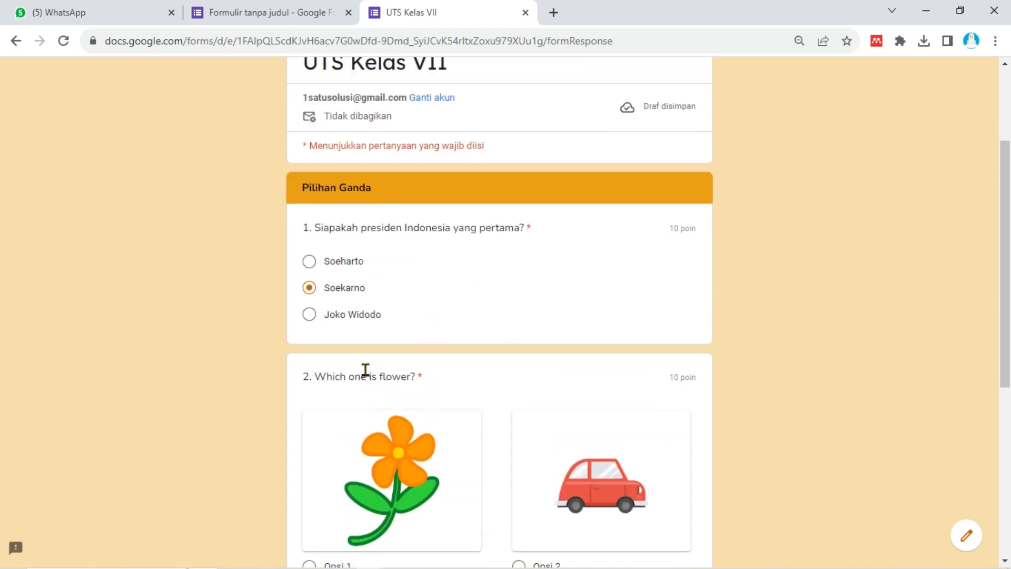
{"action": "scroll", "coordinate": [365, 370], "scroll_direction": "down", "scroll_amount": 6}
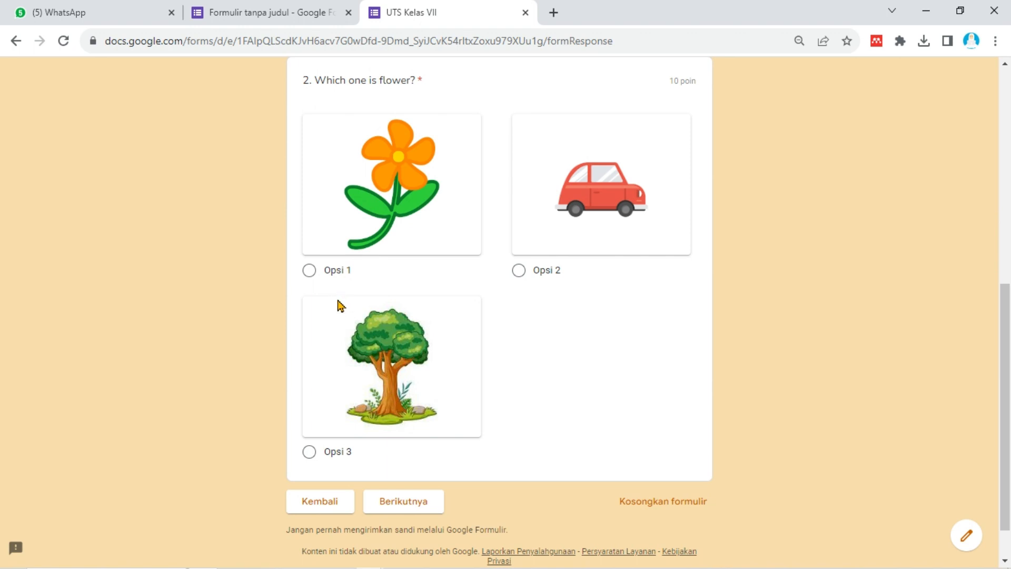
{"action": "scroll", "coordinate": [357, 345], "scroll_direction": "up", "scroll_amount": 3}
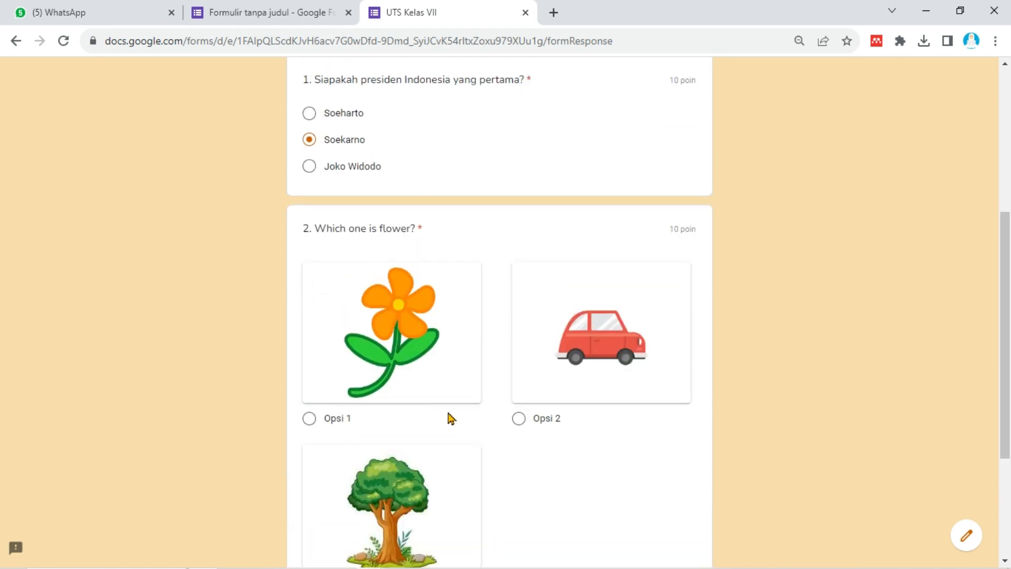
{"action": "scroll", "coordinate": [435, 408], "scroll_direction": "down", "scroll_amount": 3}
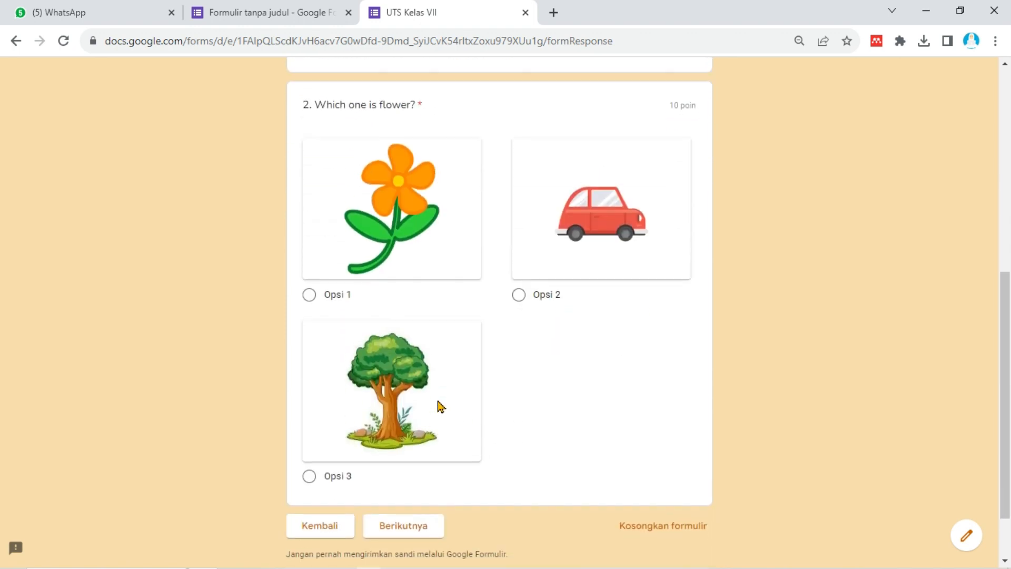
{"action": "scroll", "coordinate": [440, 406], "scroll_direction": "up", "scroll_amount": 3}
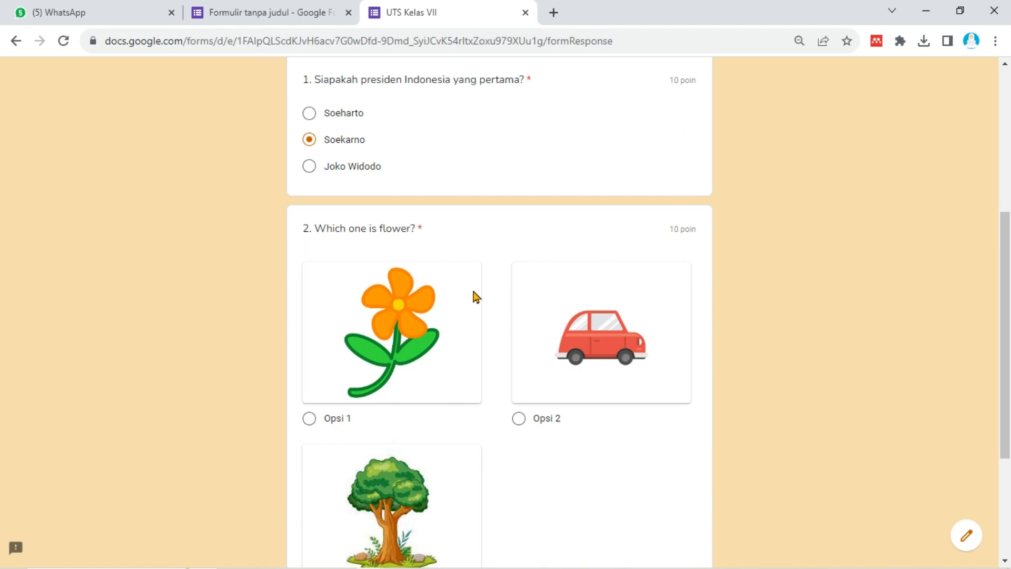
- Answer question 2, "Which one is flower?", with "Opsi 2" and continue to the "Essay" section
{"action": "scroll", "coordinate": [368, 368], "scroll_direction": "down", "scroll_amount": 3}
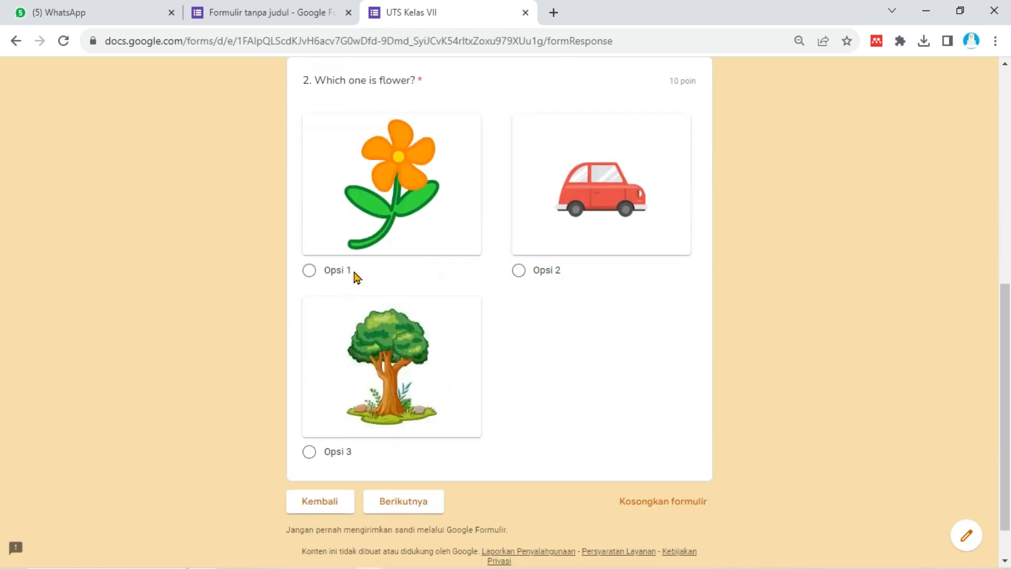
{"action": "left_click", "coordinate": [519, 271]}
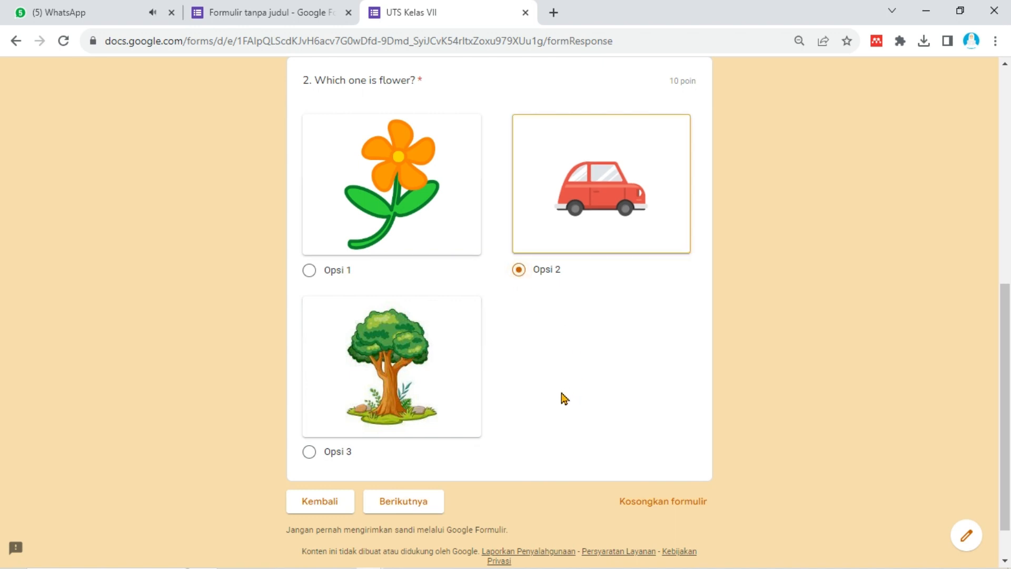
{"action": "left_click", "coordinate": [405, 503]}
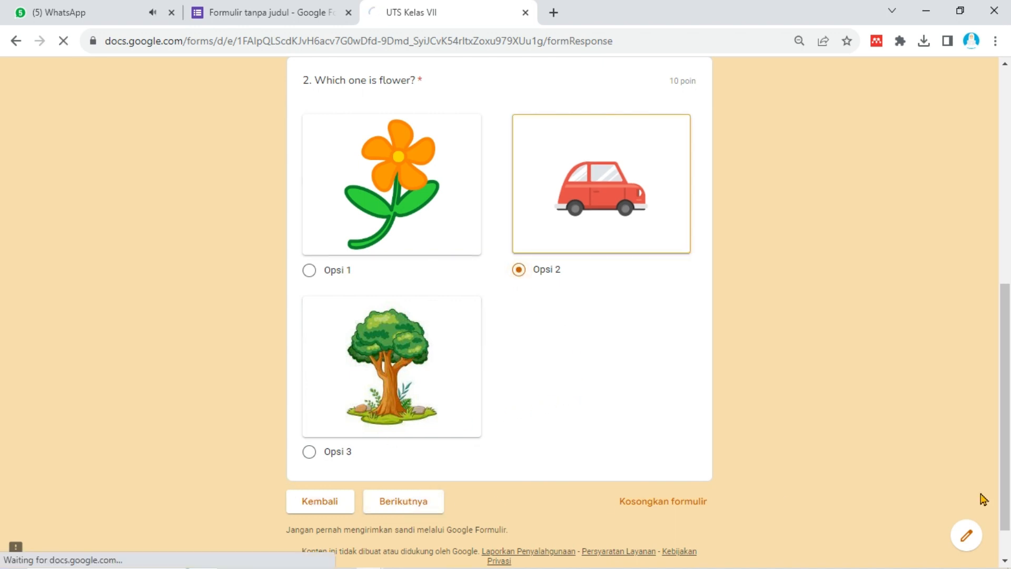
- Answer question 3 with 4 and question 4 with "Bullying merupakan perilaku yang buruk"
{"action": "scroll", "coordinate": [849, 354], "scroll_direction": "down", "scroll_amount": 3}
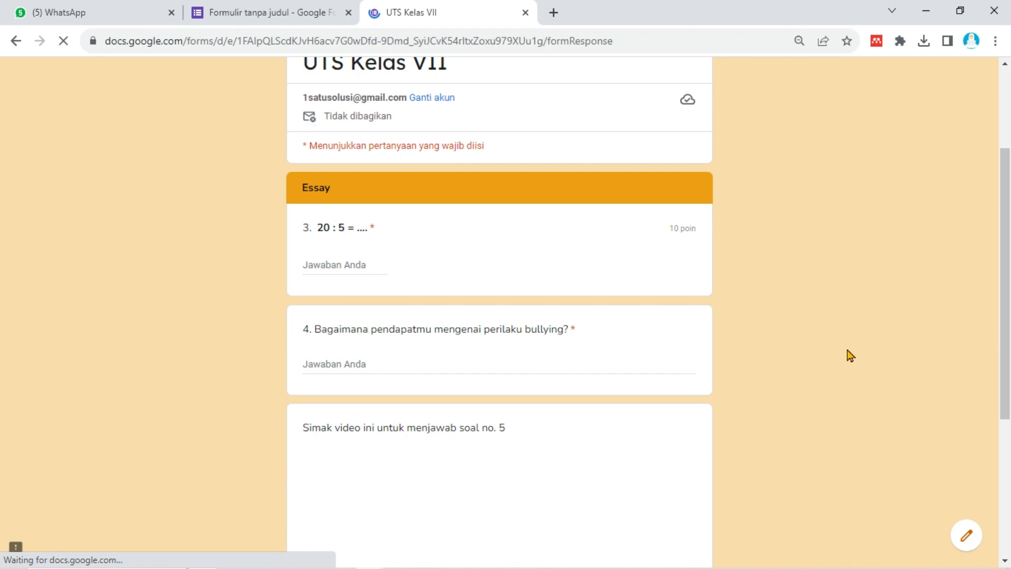
{"action": "left_click", "coordinate": [345, 266]}
{"action": "type", "text": "4"}
{"action": "left_click", "coordinate": [396, 361]}
{"action": "type", "text": "Bullying"}
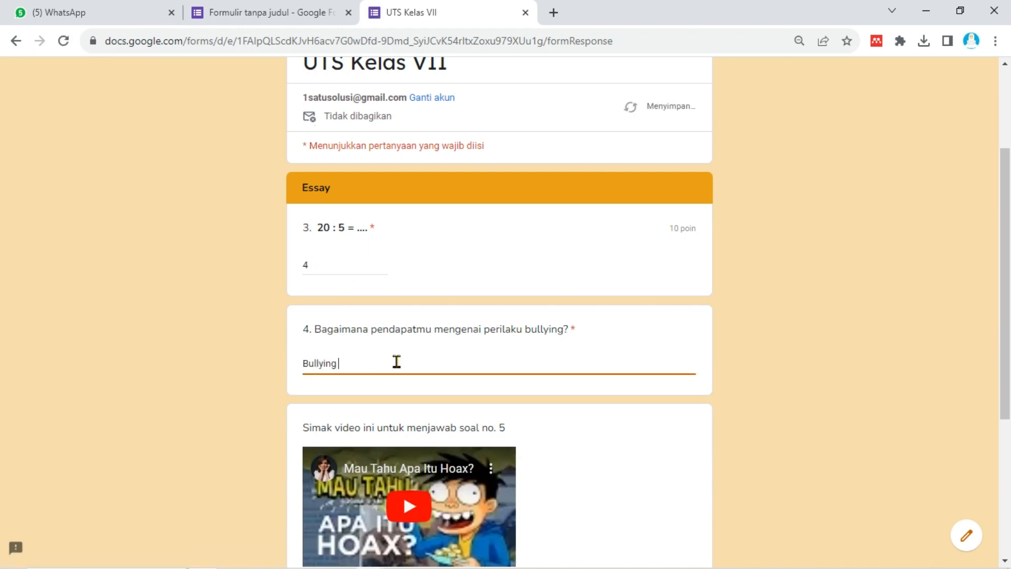
{"action": "type", "text": " merupakan perilaku yang buruk"}
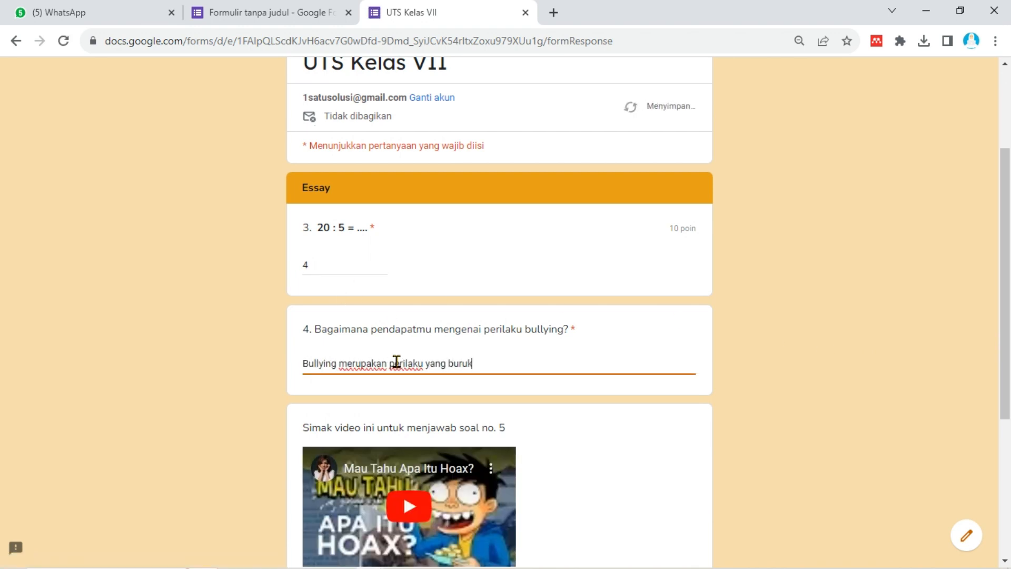
- Briefly play the embedded hoax video, answer its opinion question with "sangat bermanfaat", and submit the quiz
{"action": "scroll", "coordinate": [643, 354], "scroll_direction": "down", "scroll_amount": 5}
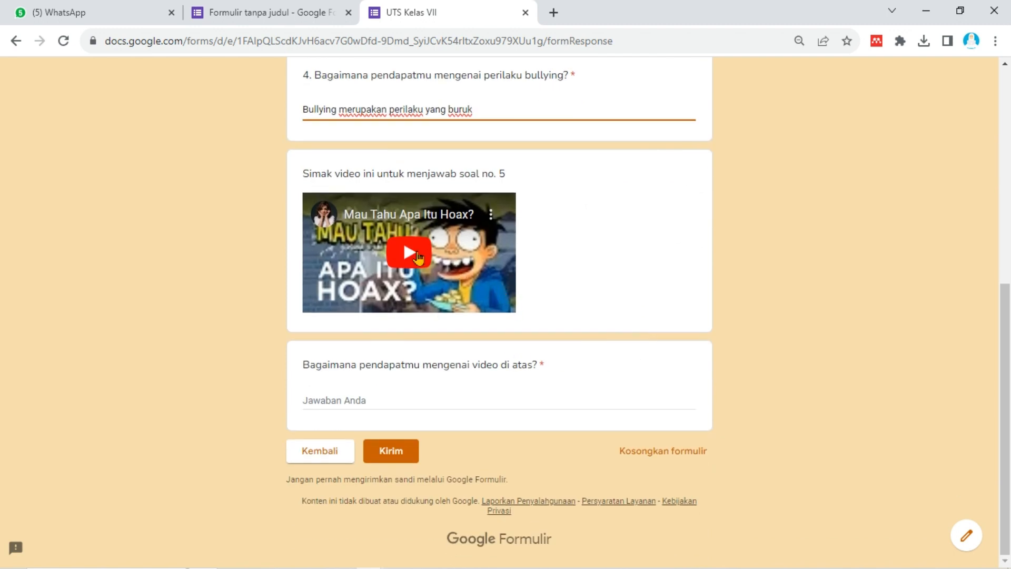
{"action": "left_click", "coordinate": [415, 255]}
{"action": "left_click", "coordinate": [393, 402]}
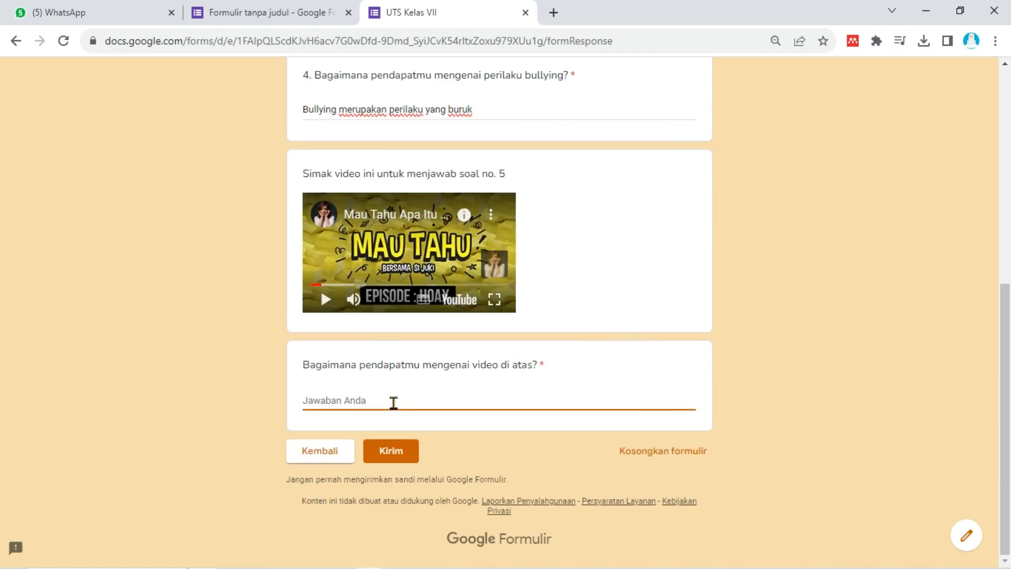
{"action": "type", "text": "sangat bermanfaat"}
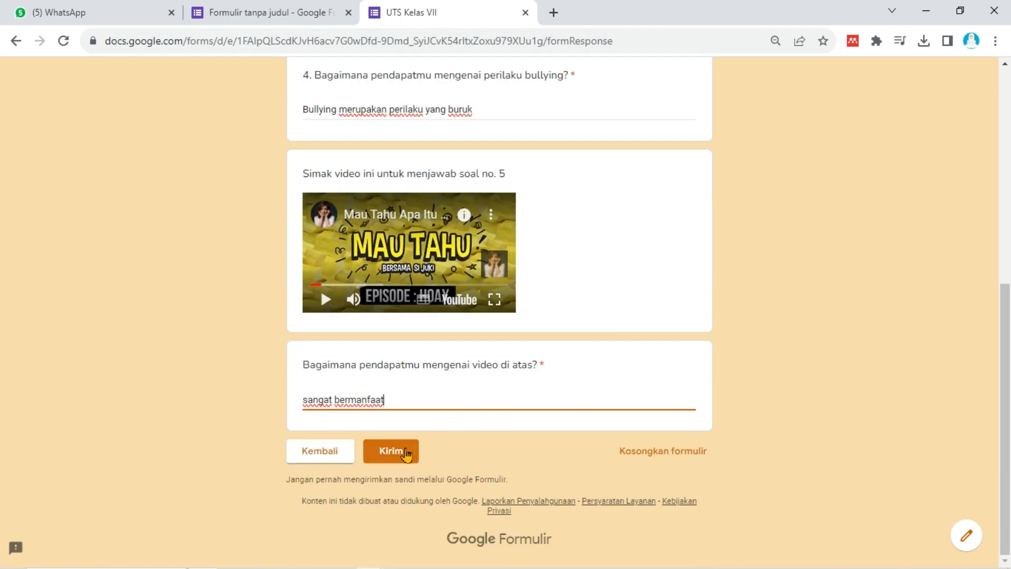
{"action": "left_click", "coordinate": [408, 454]}
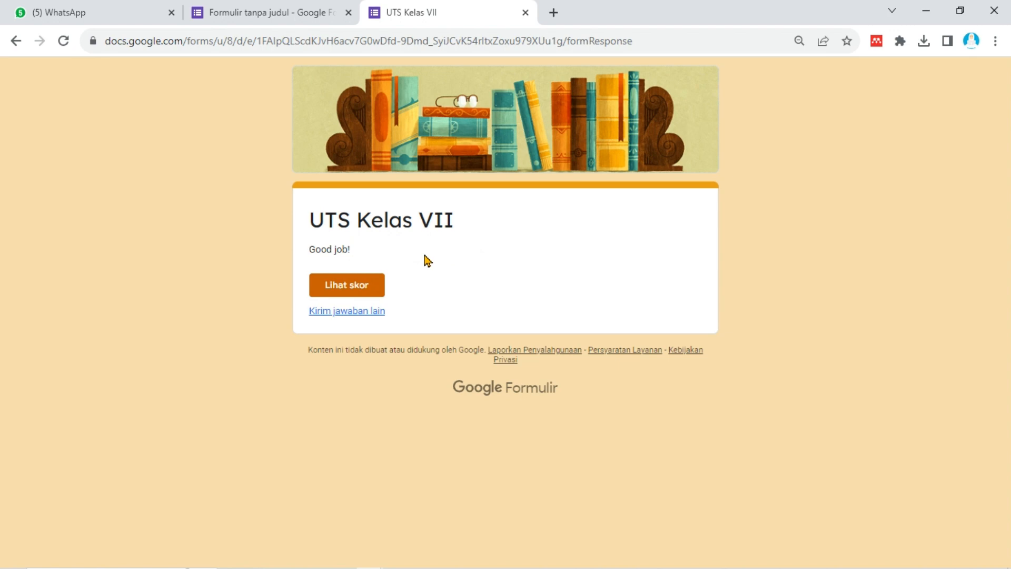
- Review the submitted quiz's total score and per-question marking, and close the result and confirmation pages
{"action": "left_click", "coordinate": [383, 288]}
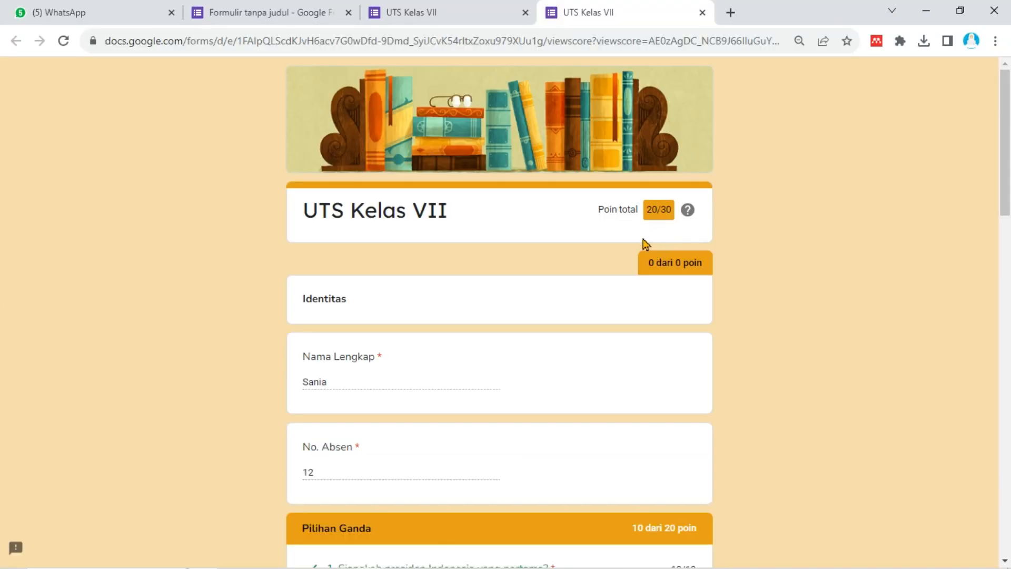
{"action": "scroll", "coordinate": [414, 304], "scroll_direction": "down", "scroll_amount": 2}
{"action": "scroll", "coordinate": [637, 234], "scroll_direction": "down", "scroll_amount": 6}
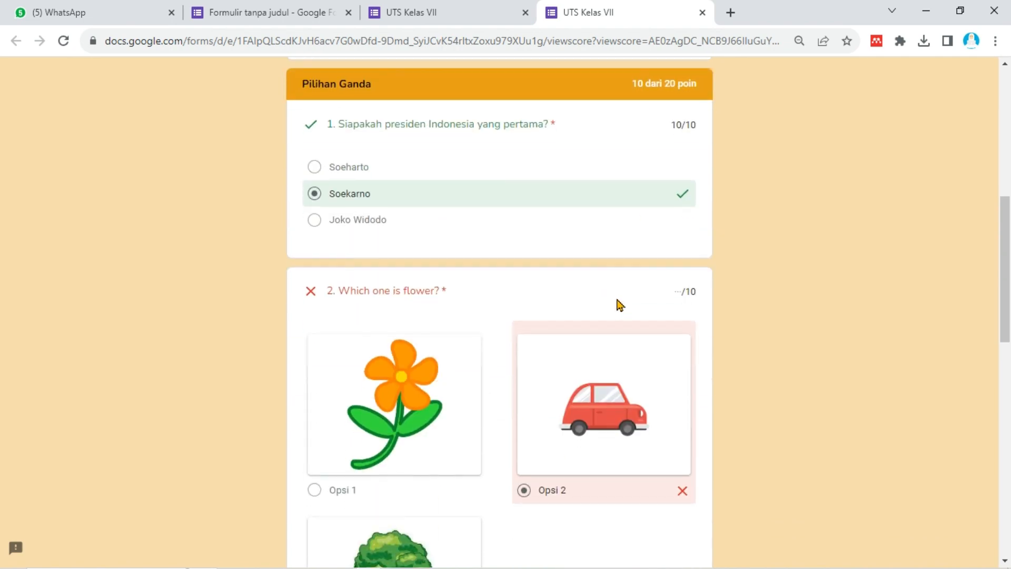
{"action": "scroll", "coordinate": [615, 302], "scroll_direction": "up", "scroll_amount": 2}
{"action": "scroll", "coordinate": [614, 301], "scroll_direction": "down", "scroll_amount": 2}
{"action": "key", "text": "ctrl+w"}
{"action": "key", "text": "ctrl+w"}
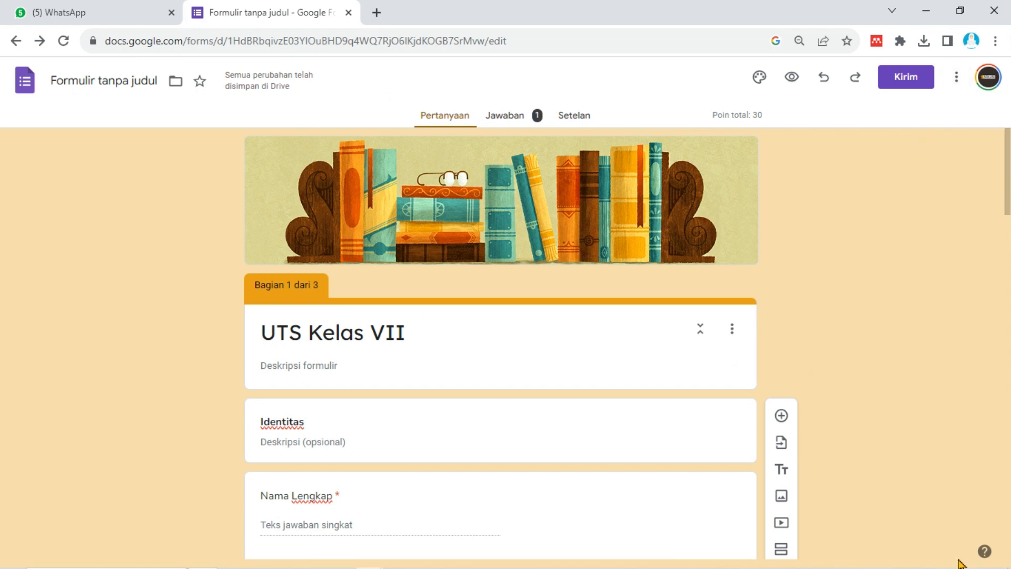
- Link the form's responses to a new spreadsheet named "Formulir tanpa judul (Jawaban)"
{"action": "left_click", "coordinate": [525, 118]}
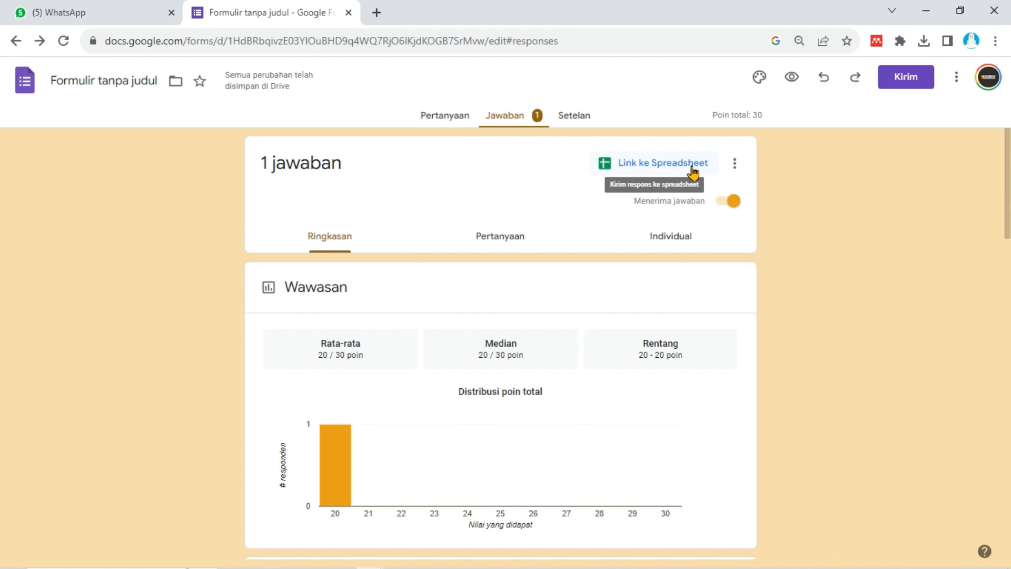
{"action": "left_click", "coordinate": [699, 172]}
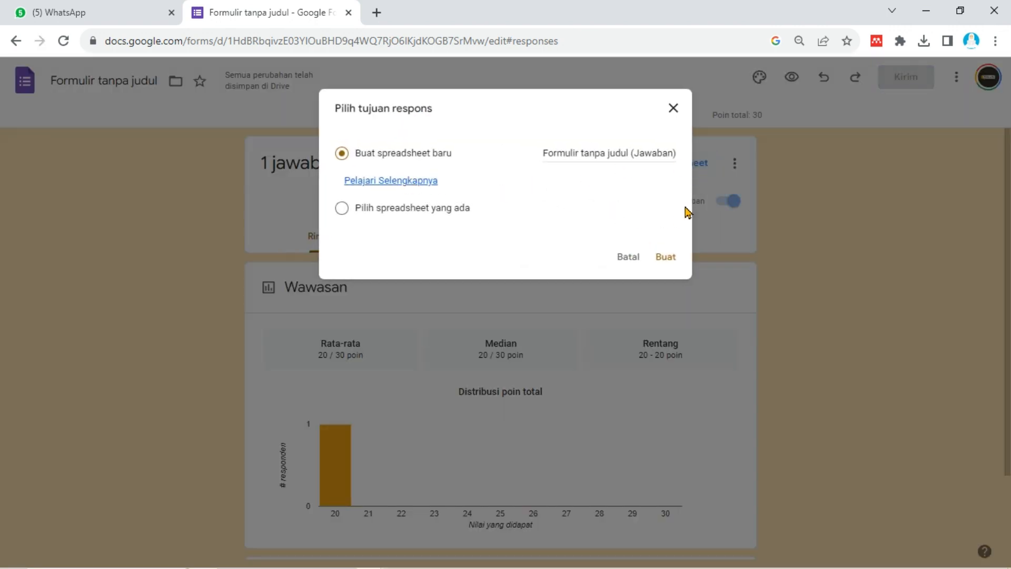
{"action": "left_click", "coordinate": [667, 257]}
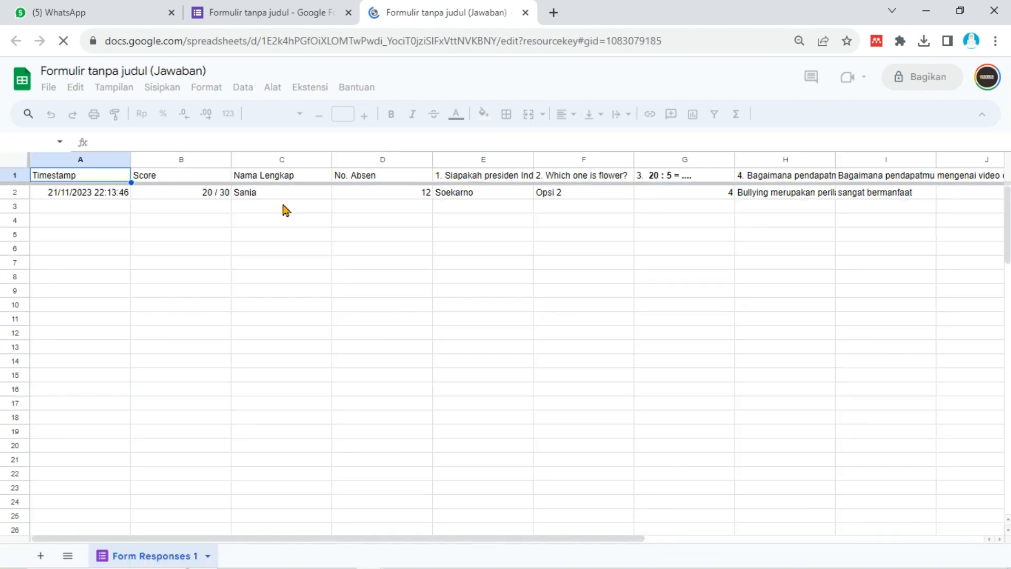
- Examine the recorded score and answers across the response spreadsheet's columns, and return to the form
{"action": "left_click", "coordinate": [230, 196]}
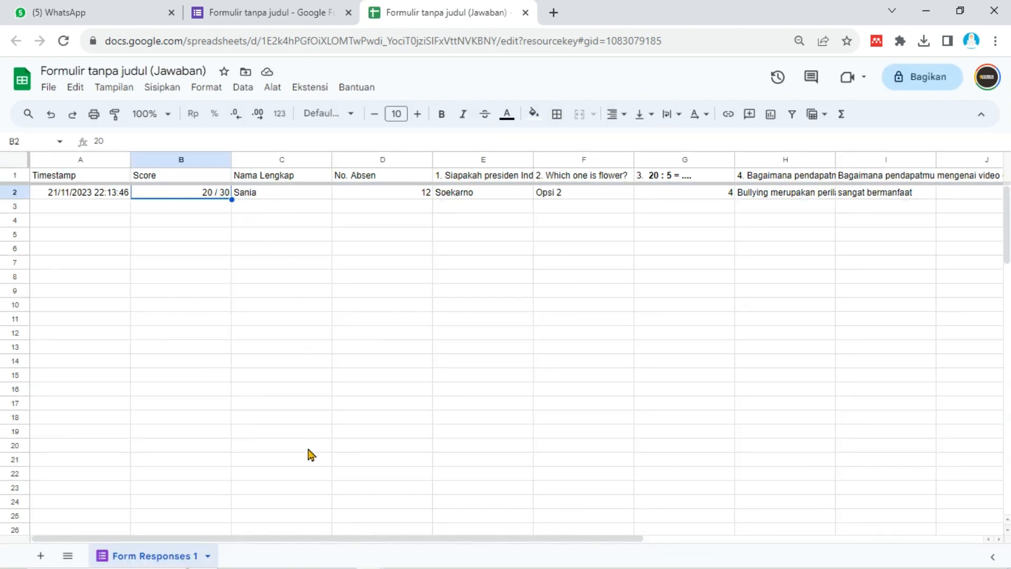
{"action": "left_click_drag", "start_coordinate": [333, 541], "coordinate": [571, 537]}
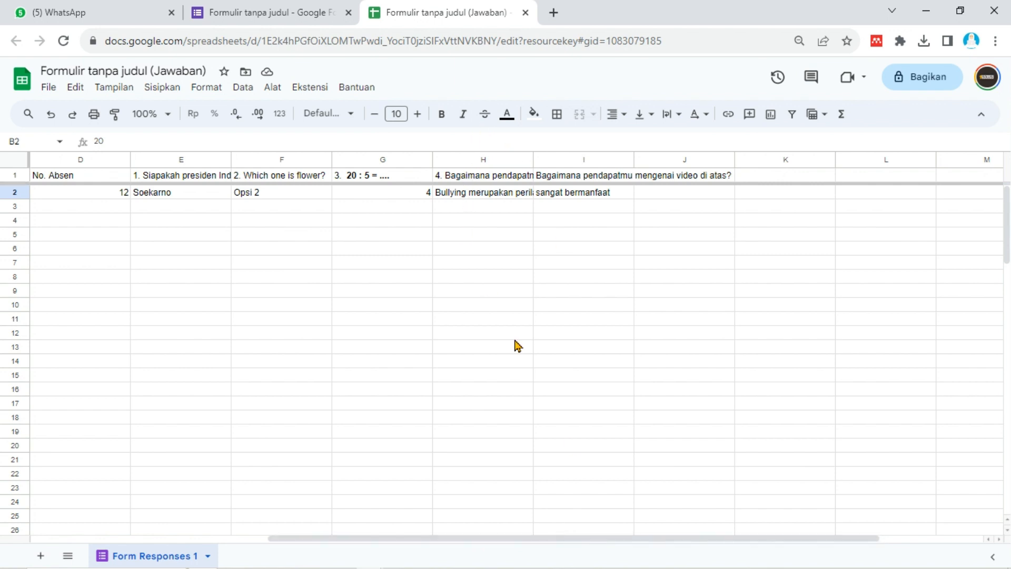
{"action": "left_click", "coordinate": [298, 9]}
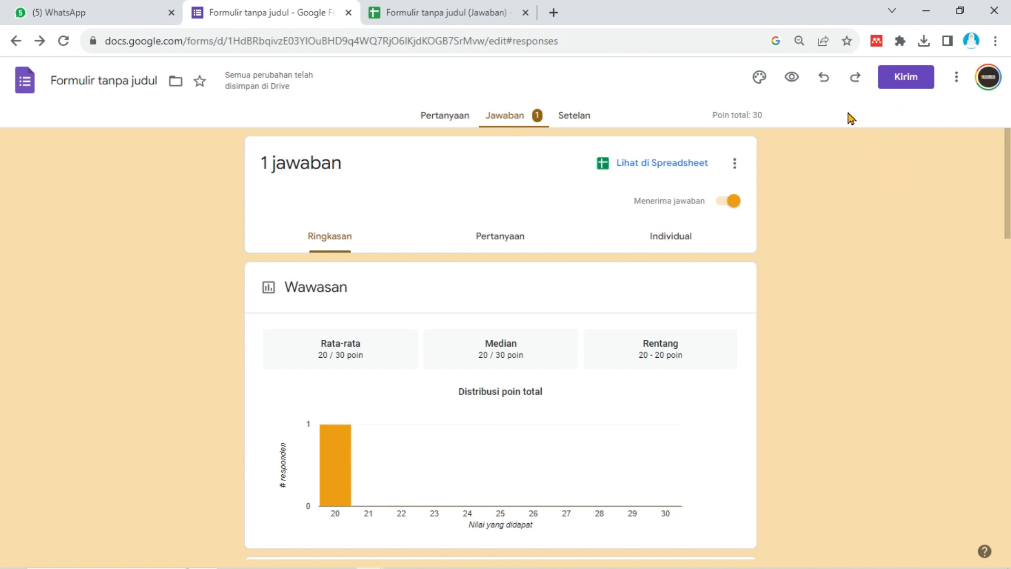
- Copy the form's shareable link with the URL shortened, and close the send dialog
{"action": "left_click", "coordinate": [923, 85]}
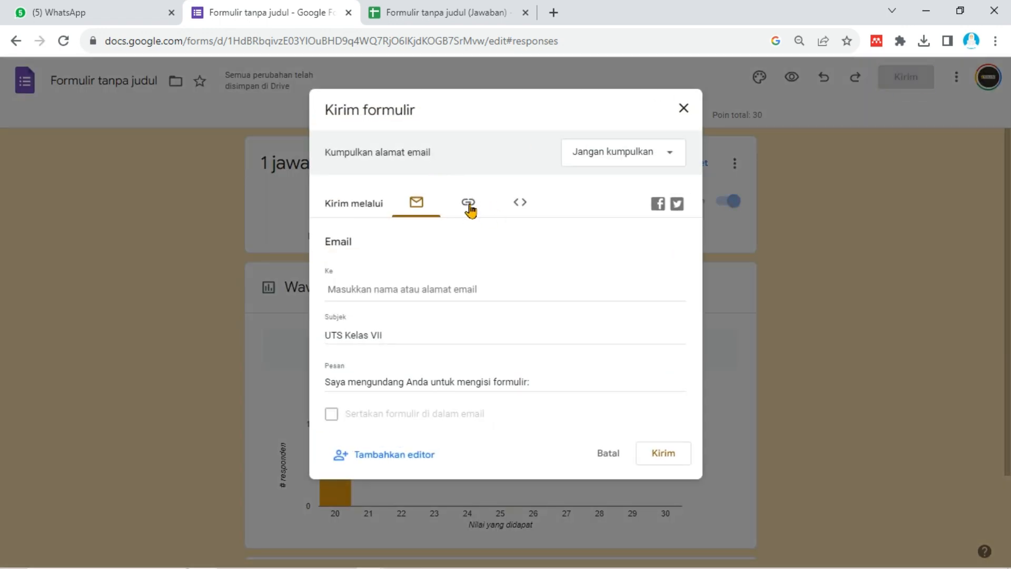
{"action": "left_click", "coordinate": [471, 205]}
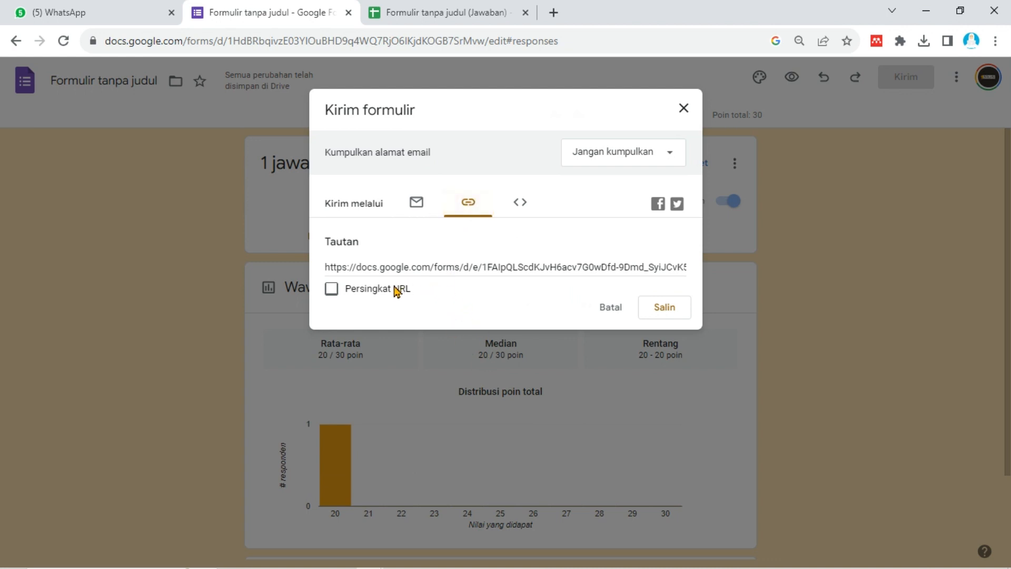
{"action": "left_click", "coordinate": [377, 293]}
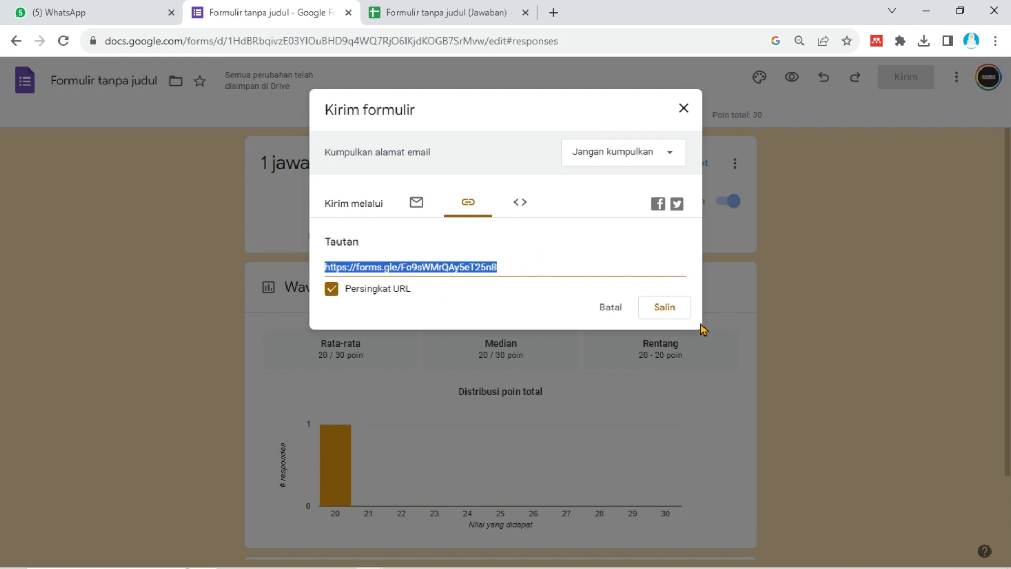
{"action": "left_click", "coordinate": [667, 309]}
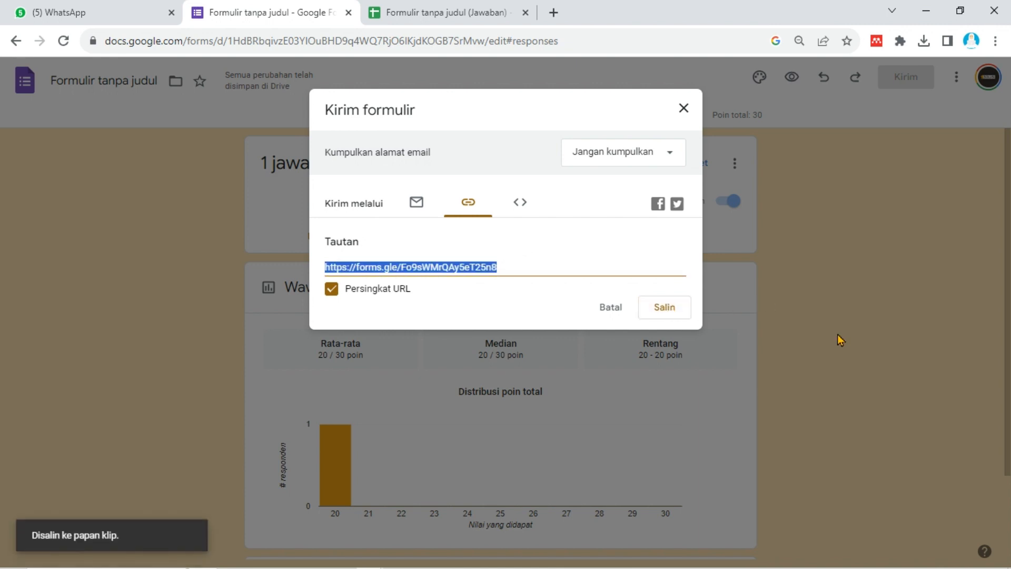
{"action": "left_click", "coordinate": [613, 309]}
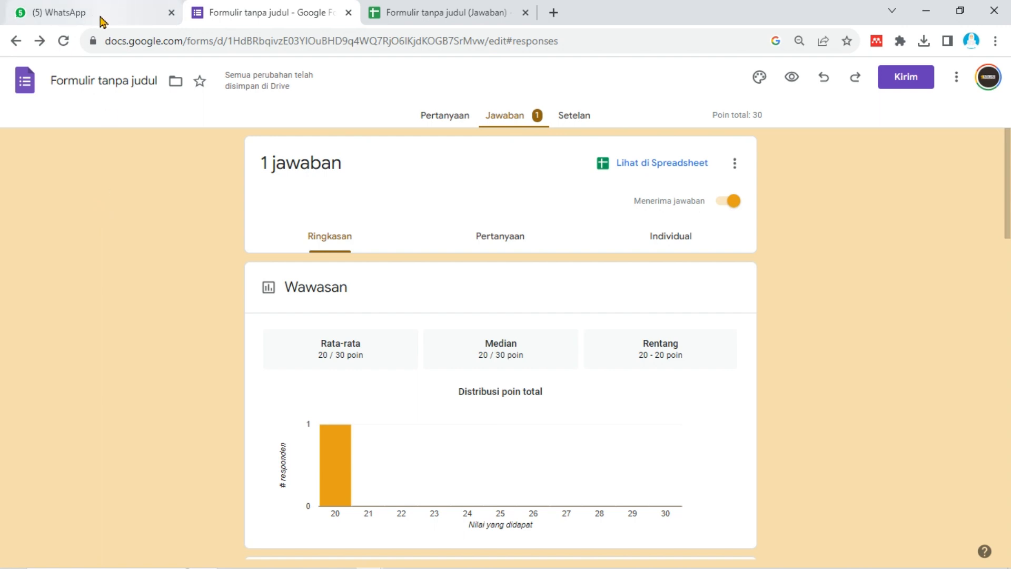
{"action": "mouse_move", "coordinate": [102, 22]}
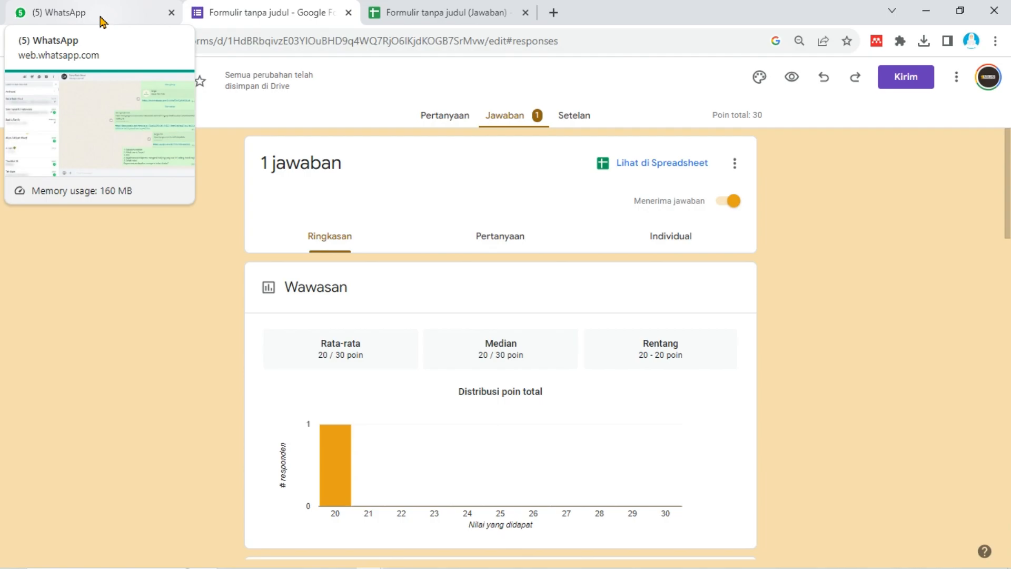